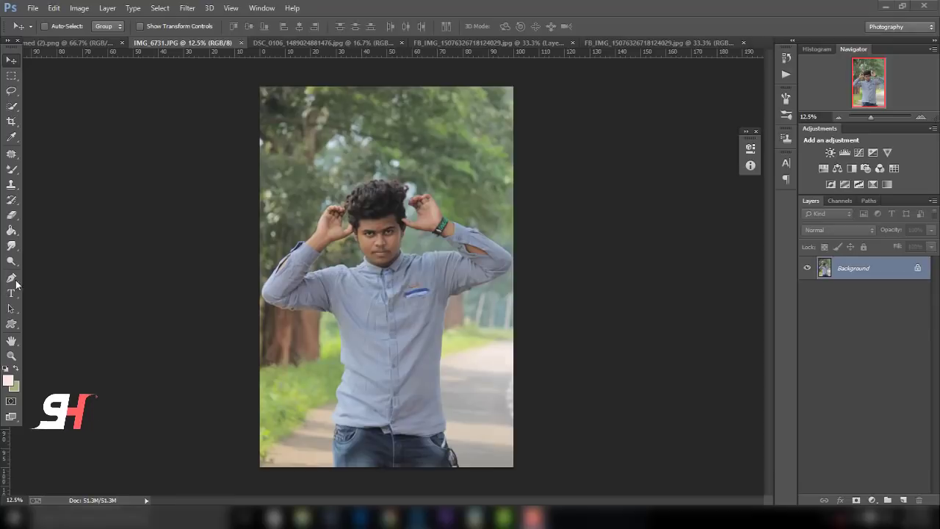
Start a Pen path at the jeans' left edge and trace it up to the shirt's hip.
left_click(12, 279)
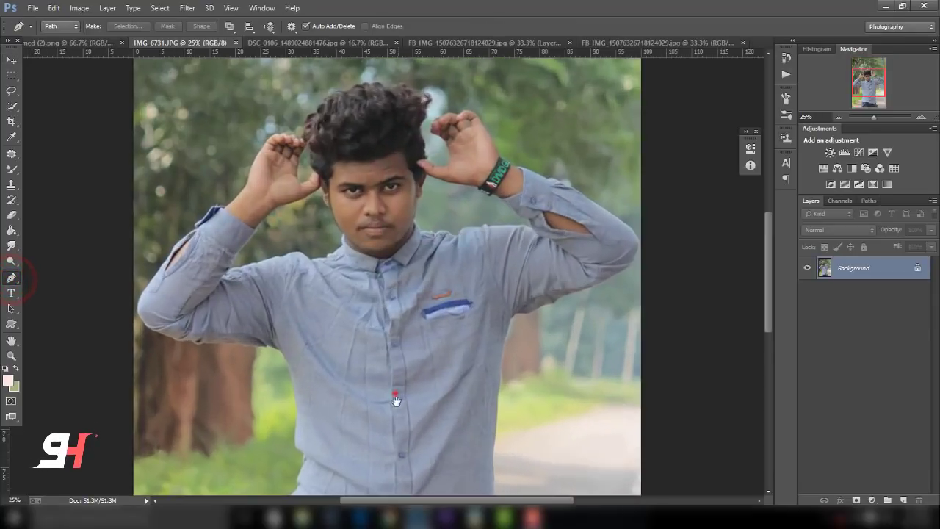
scroll(394, 392, "up", 5)
left_click(307, 387, "ctrl")
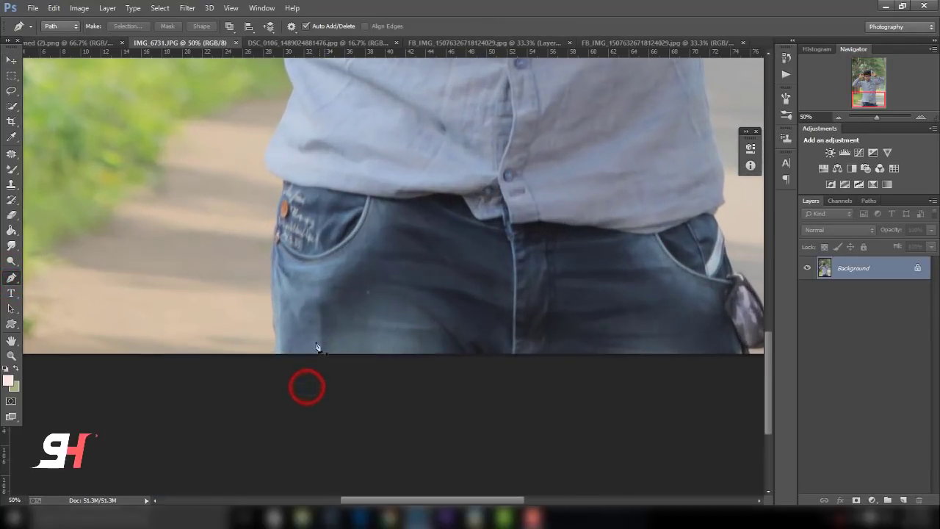
left_click(273, 352)
left_click(272, 333)
left_click(272, 300)
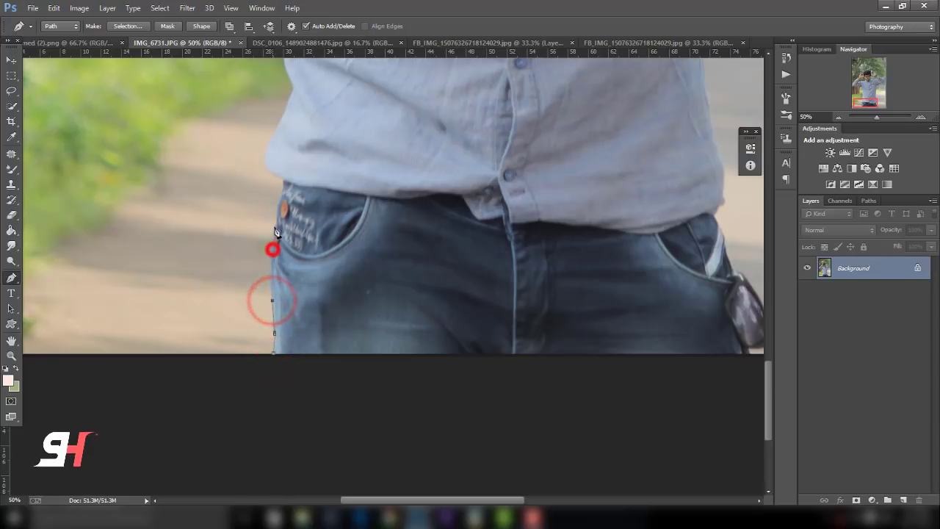
left_click(284, 189)
left_click_drag(332, 186, 328, 350)
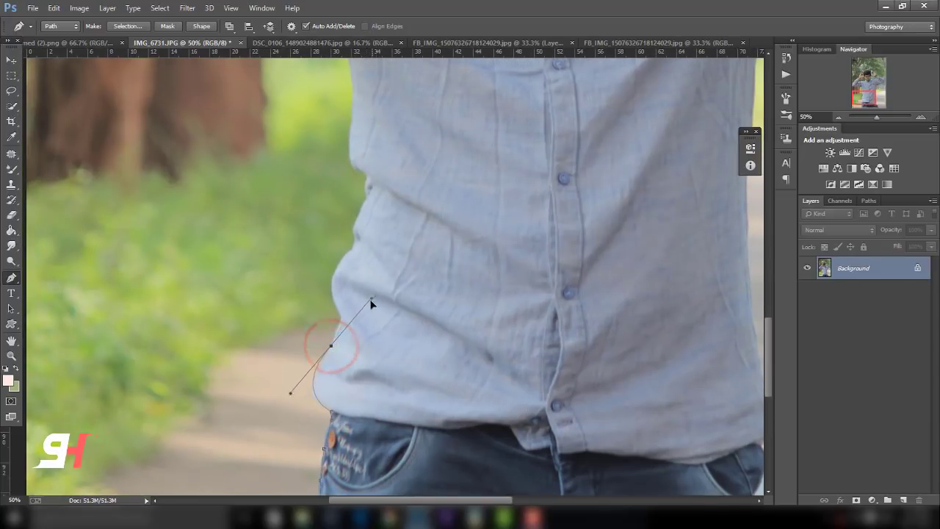
left_click_drag(369, 292, 365, 293)
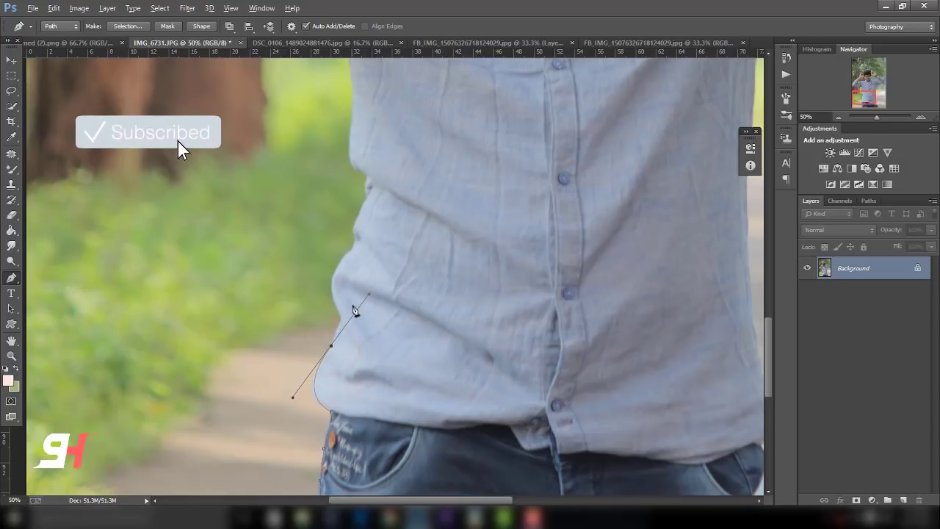
Continue the path up the shirt side to the underside of the raised arm.
left_click(330, 345, "alt")
left_click(341, 320)
left_click_drag(353, 250, 369, 248)
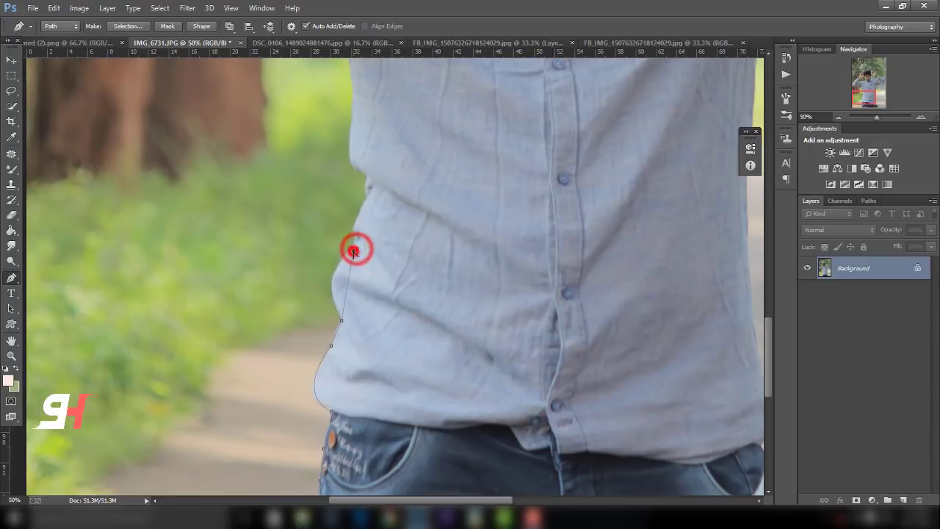
left_click(354, 250, "alt")
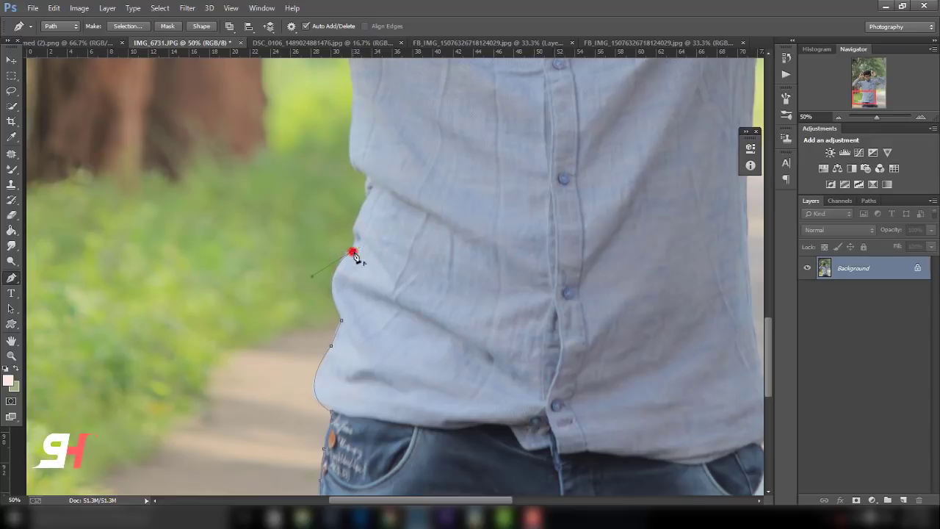
left_click_drag(388, 239, 389, 374)
left_click(353, 360)
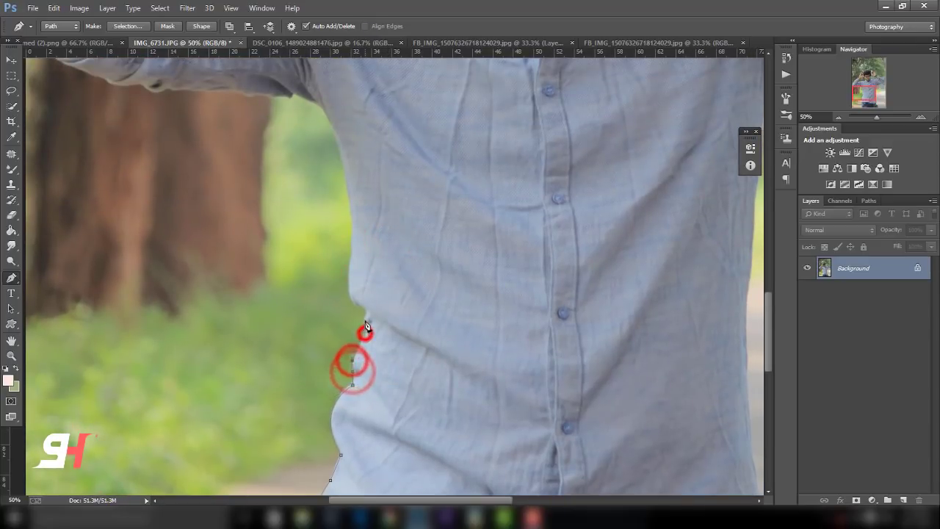
left_click(365, 313)
left_click(352, 243)
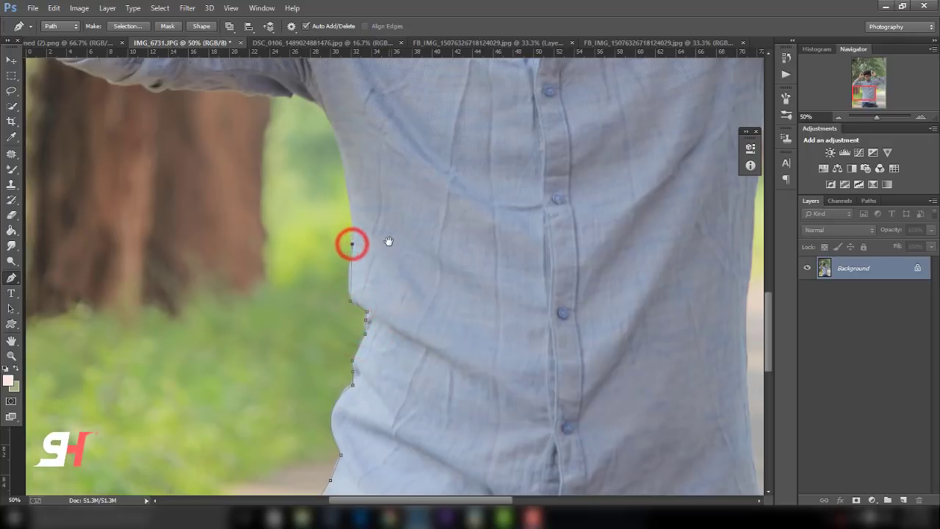
mouse_move(389, 244)
left_mouse_down()
mouse_move(392, 323)
mouse_move(359, 291)
left_mouse_up()
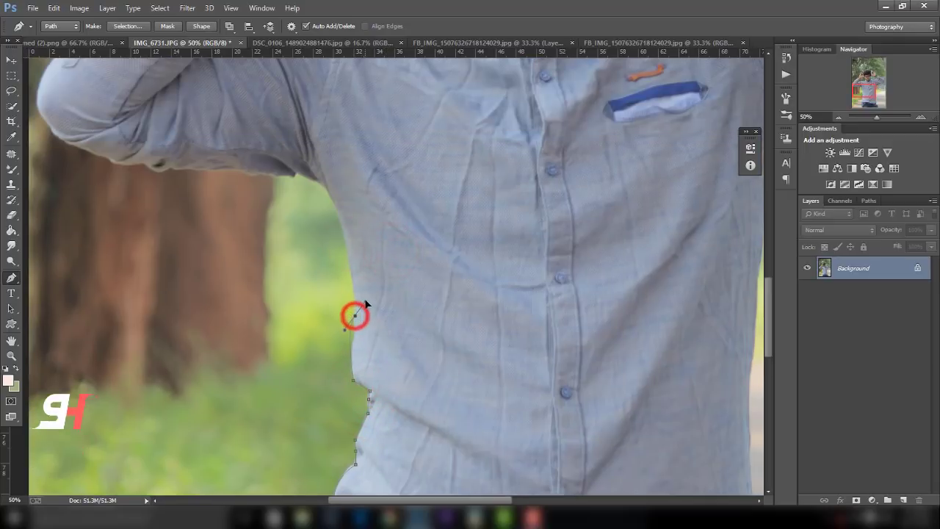
left_click(301, 173, "alt")
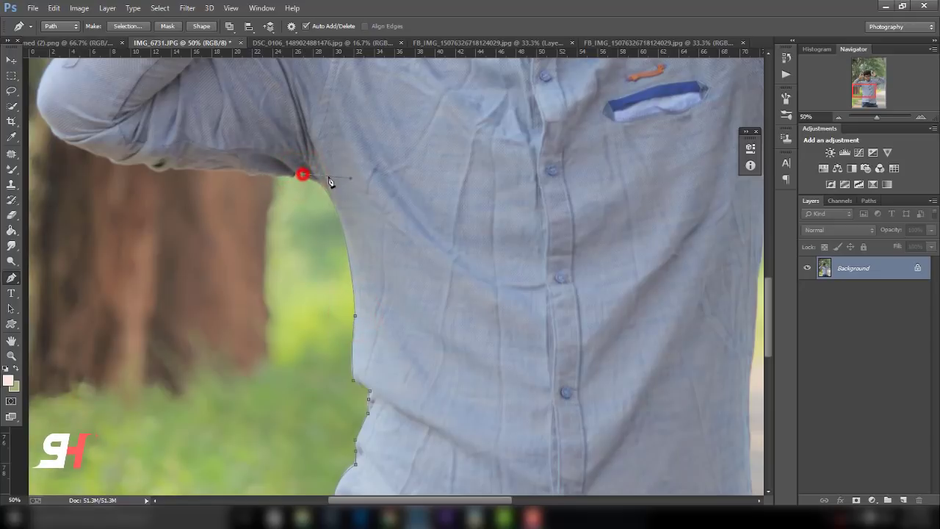
mouse_move(365, 196)
left_mouse_down()
mouse_move(574, 417)
mouse_move(374, 407)
mouse_move(447, 452)
left_mouse_up()
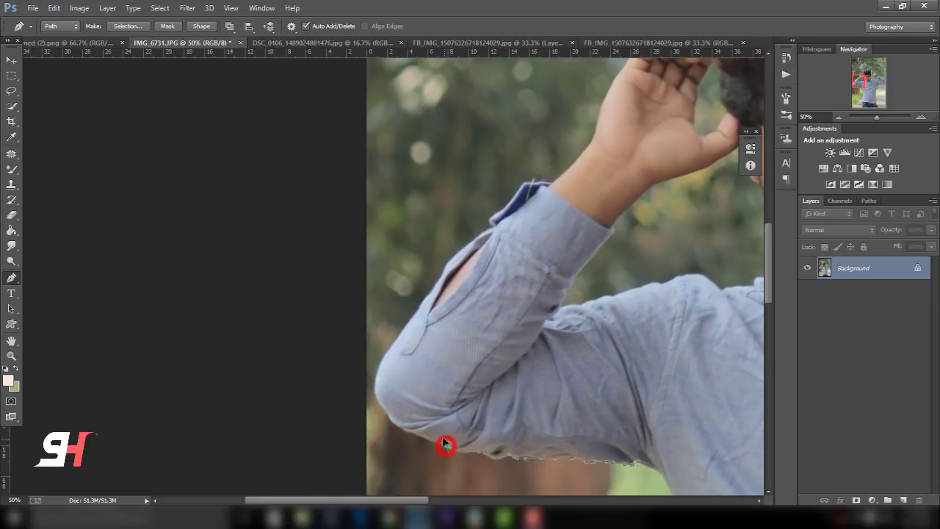
Extend the path along the arm's underside, around the elbow and up the sleeve.
left_click_drag(374, 388, 369, 353)
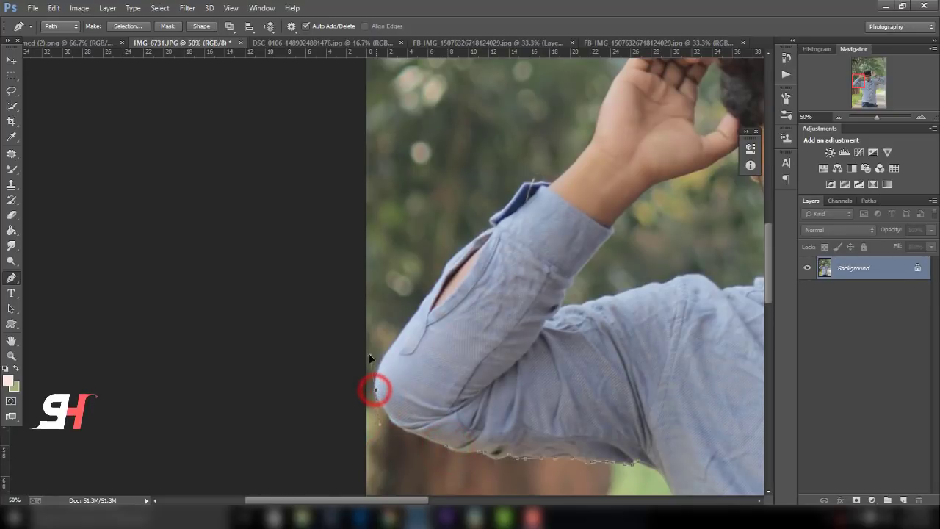
left_click_drag(439, 380, 406, 411)
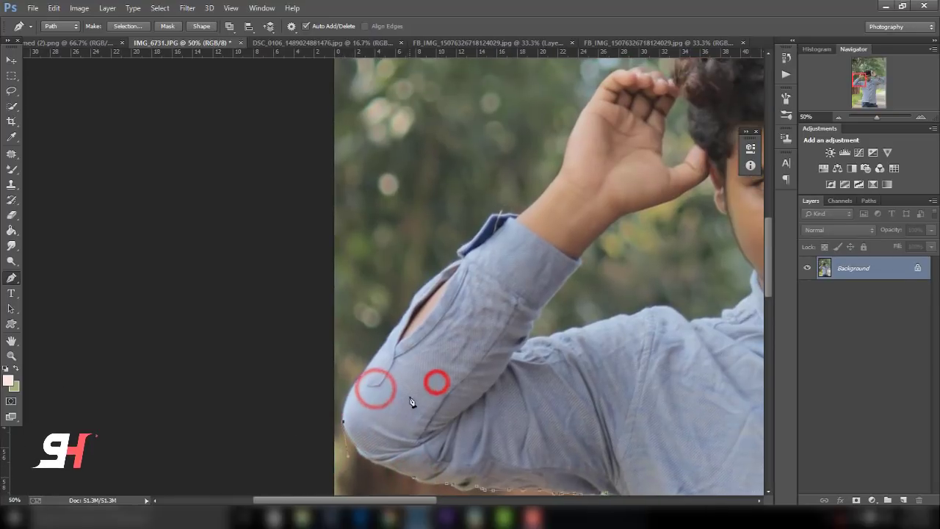
left_click(402, 322)
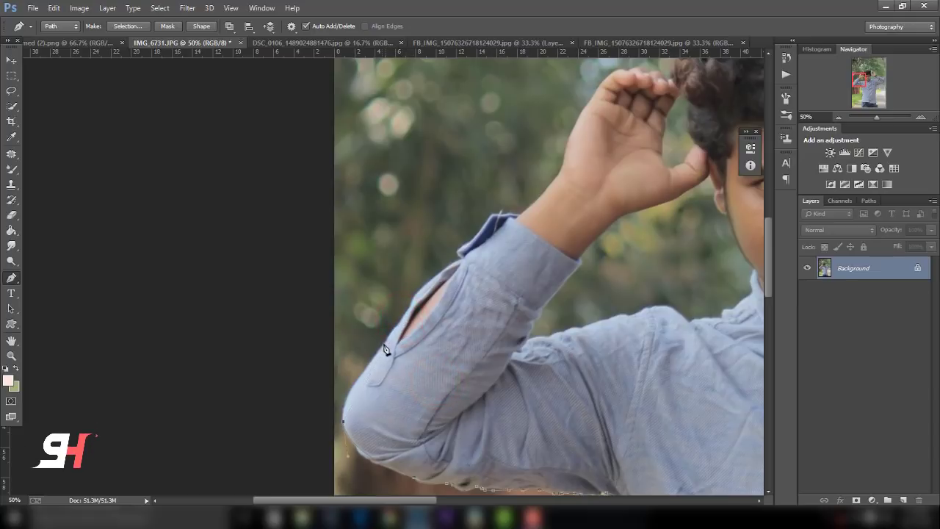
left_click_drag(430, 306, 435, 288)
left_click(430, 278)
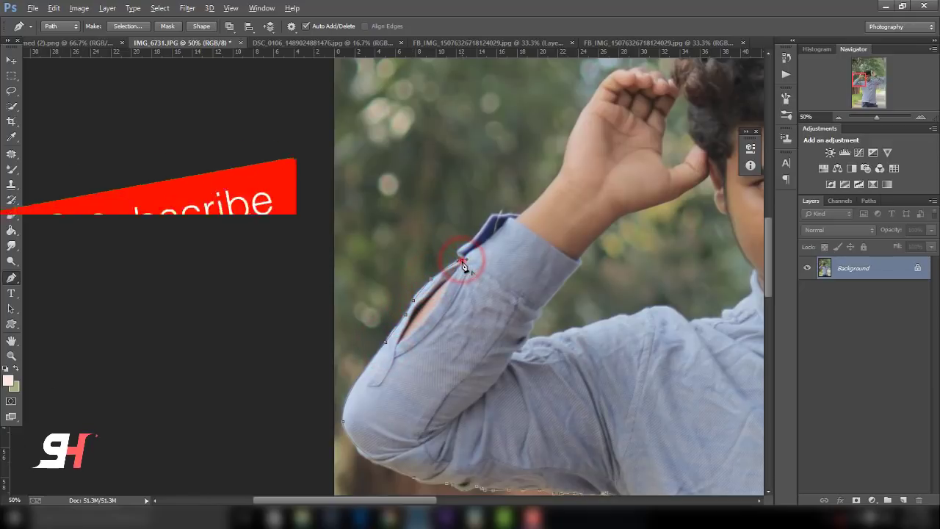
Continue the path past the cuff and wrist along the hand's edge to the fingers.
mouse_move(464, 263)
left_mouse_down()
mouse_move(406, 387)
mouse_move(439, 350)
left_mouse_up()
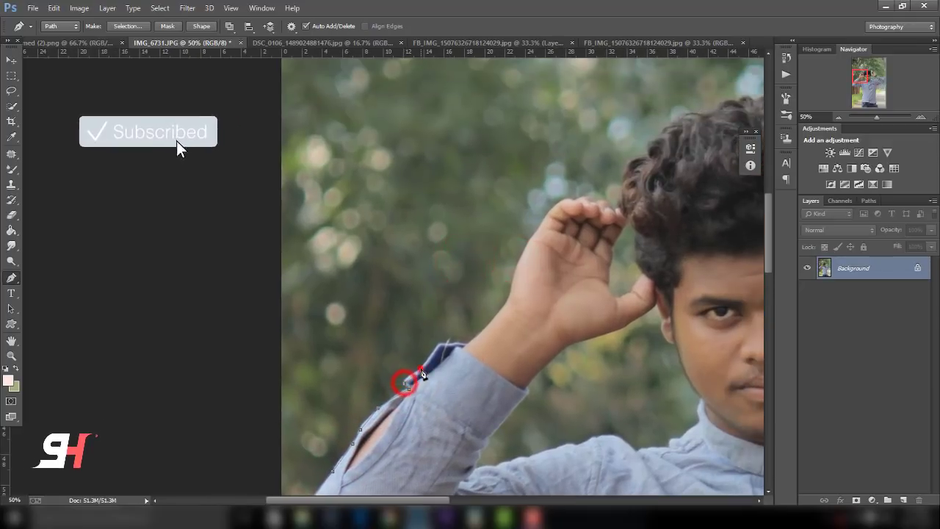
left_click(462, 344)
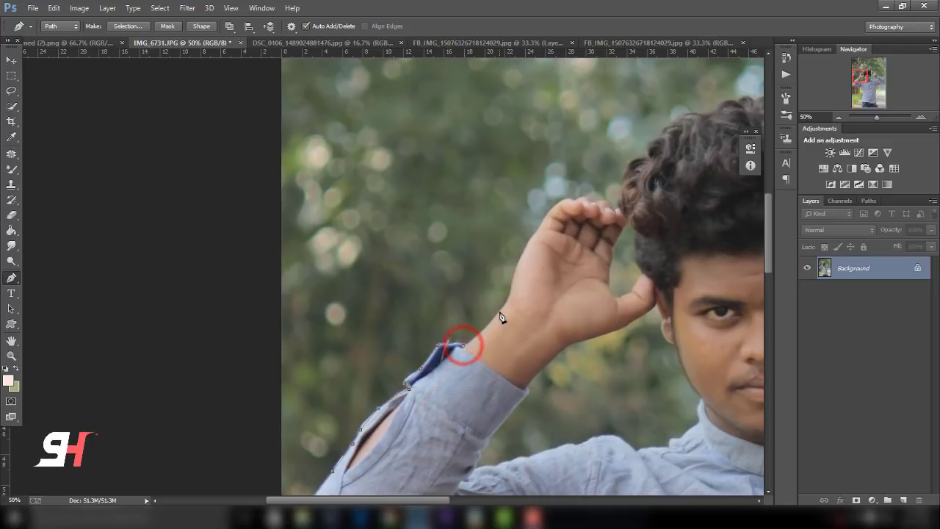
left_click_drag(500, 315, 460, 389)
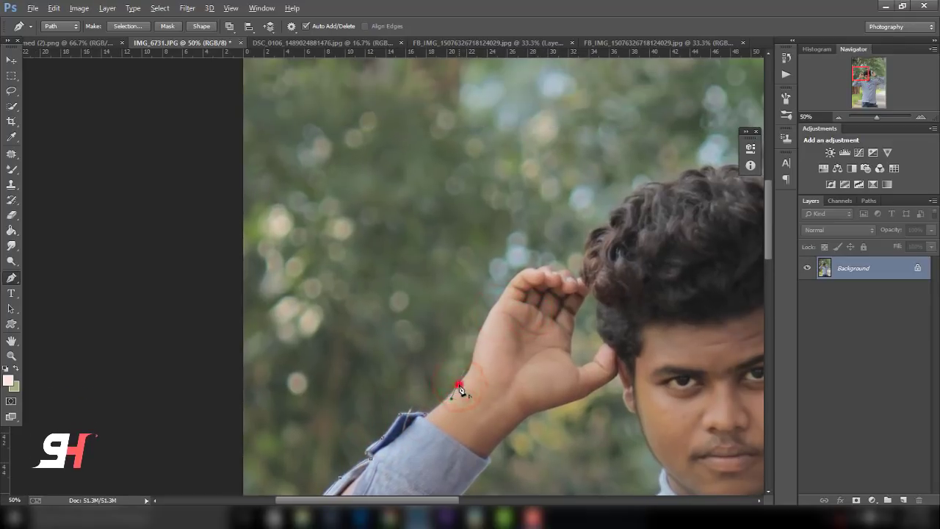
left_click_drag(469, 368, 497, 310)
left_click(500, 298)
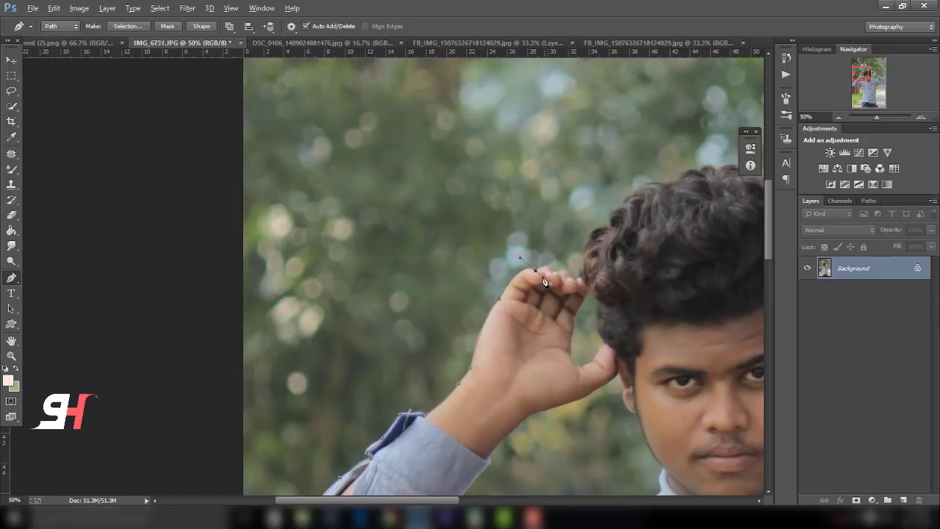
left_click_drag(537, 275, 438, 403)
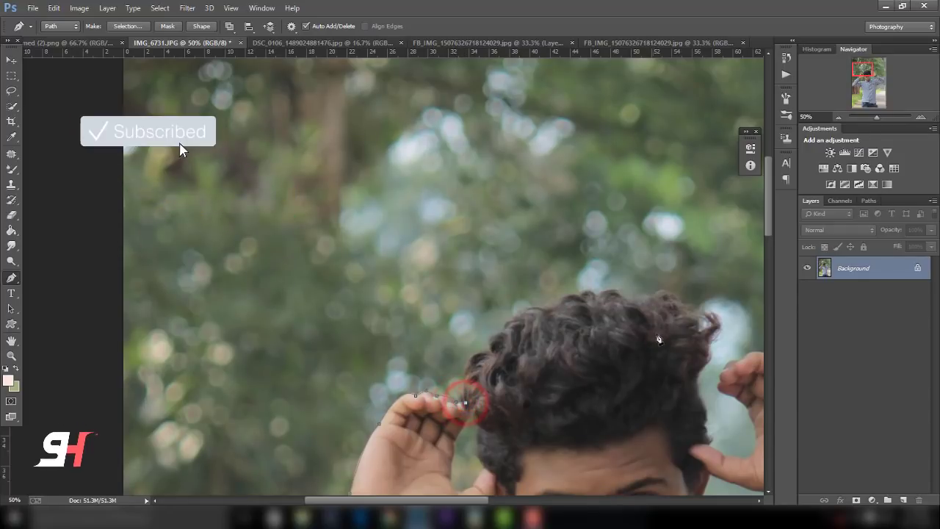
Trace the path through the hair and around the other hand's fingers to the wristband.
mouse_move(465, 377)
left_mouse_down()
mouse_move(533, 315)
mouse_move(571, 302)
mouse_move(712, 326)
left_mouse_up()
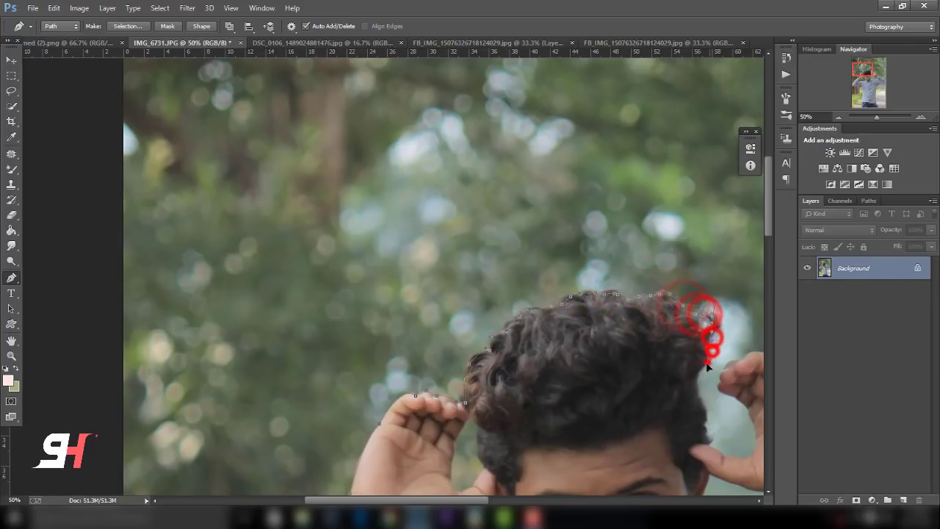
mouse_move(706, 367)
left_mouse_down()
mouse_move(701, 440)
mouse_move(722, 453)
mouse_move(452, 376)
mouse_move(481, 394)
left_mouse_up()
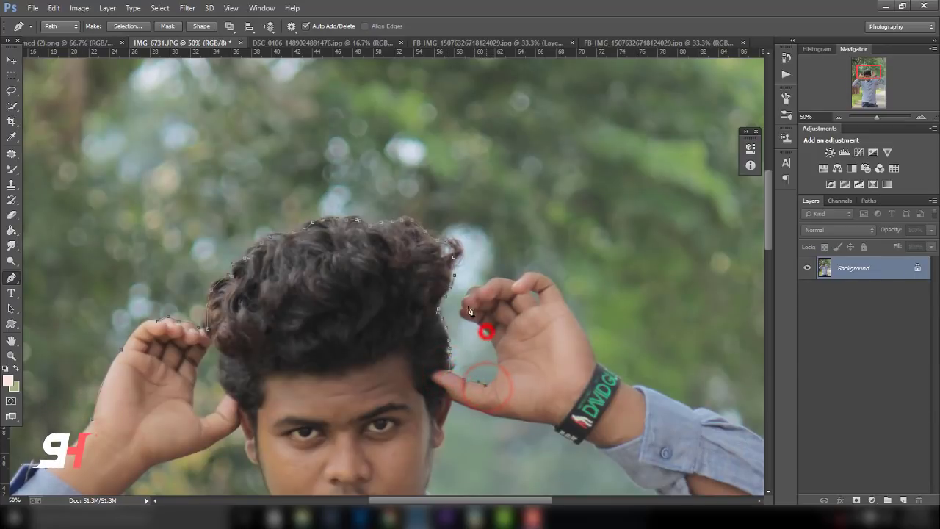
left_click_drag(463, 276, 458, 288)
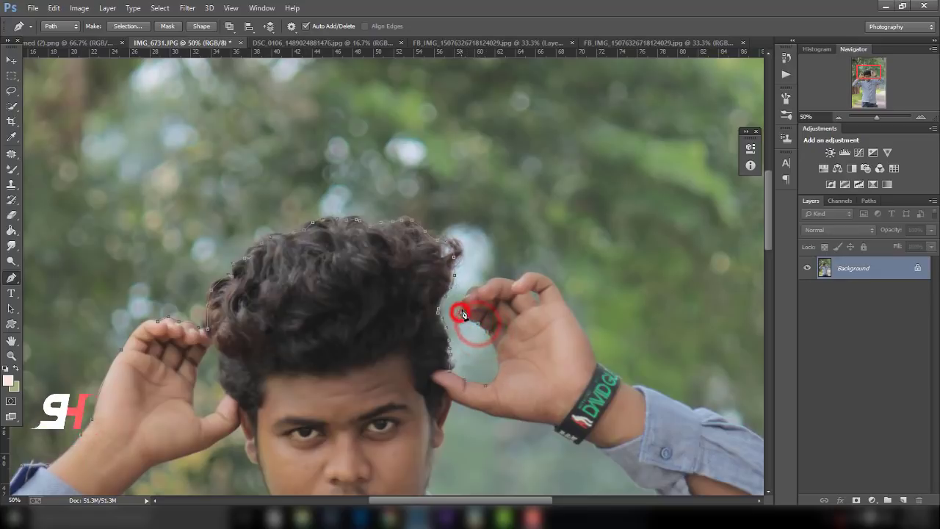
left_click(464, 307)
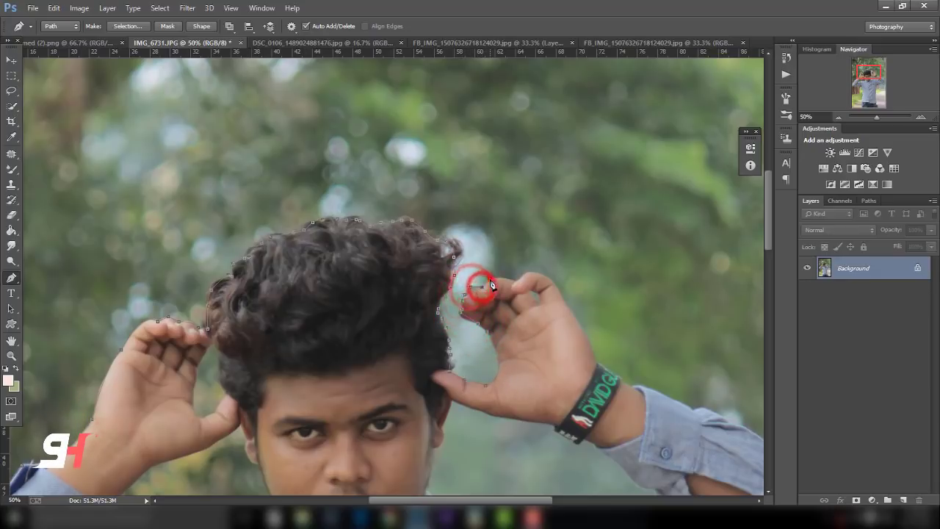
left_click(518, 285)
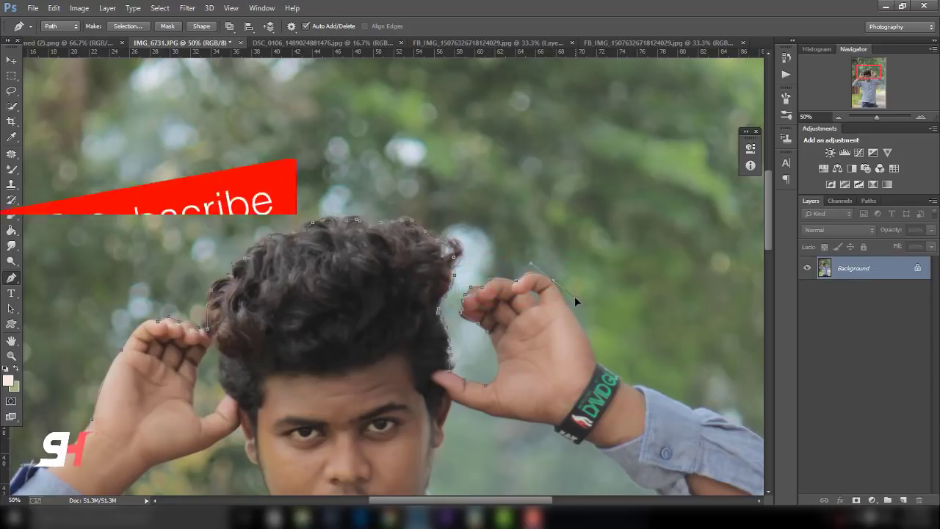
left_click(551, 280)
left_click(597, 363)
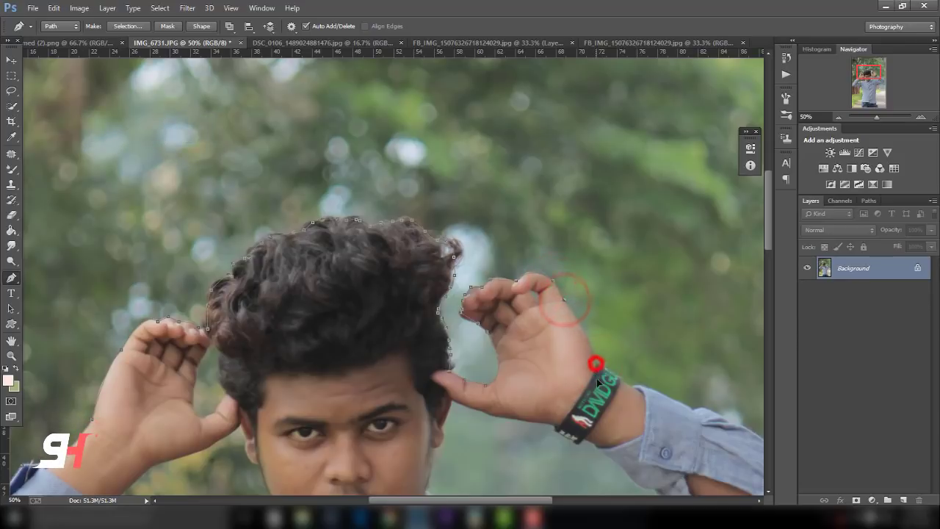
left_click_drag(595, 364, 612, 373)
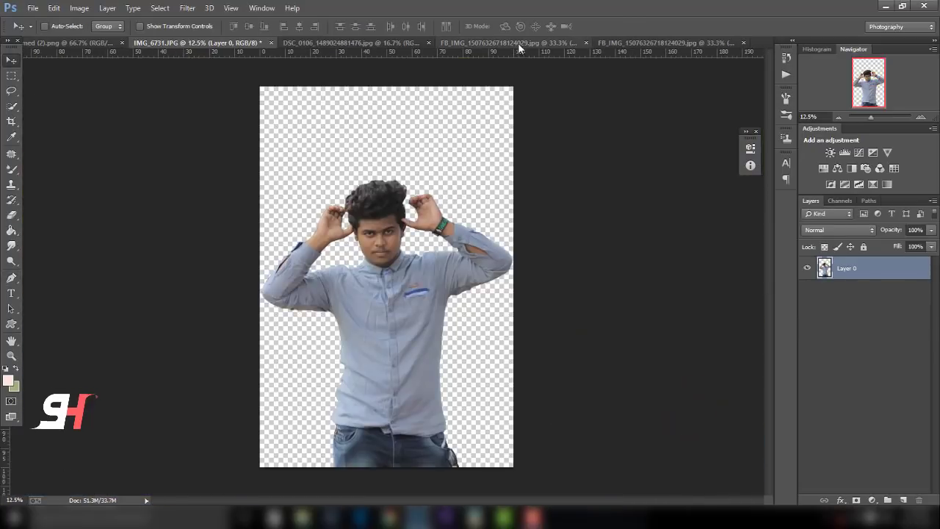
Place the JOCKER poster into the man's photo and scale it to fill the canvas.
left_click(643, 42)
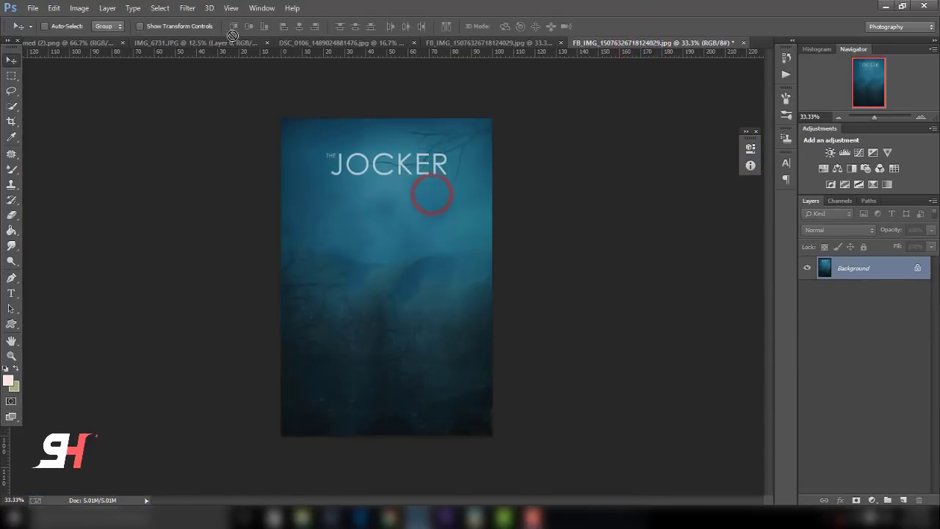
left_click_drag(219, 42, 400, 235)
key("ctrl+t")
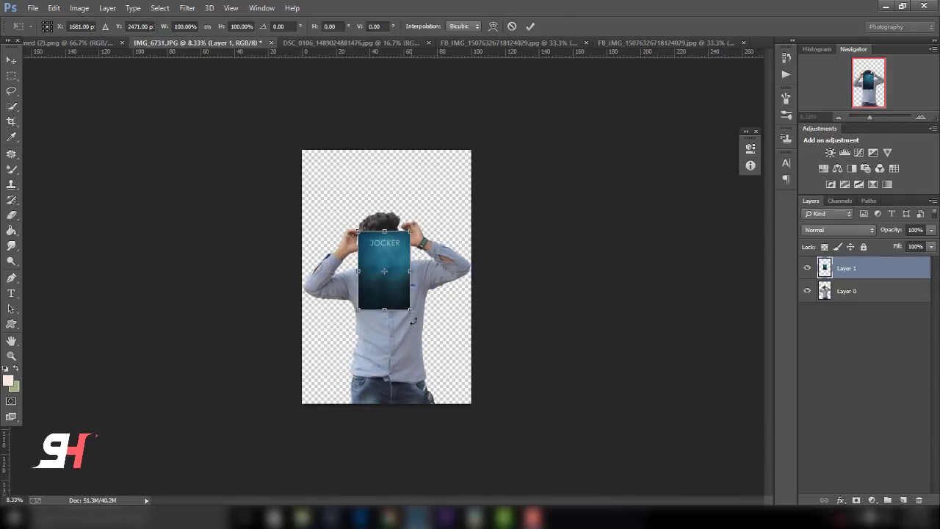
mouse_move(404, 302)
left_mouse_down()
mouse_move(483, 422)
mouse_move(485, 444)
left_mouse_up()
left_click_drag(447, 367, 447, 377)
left_click(530, 25)
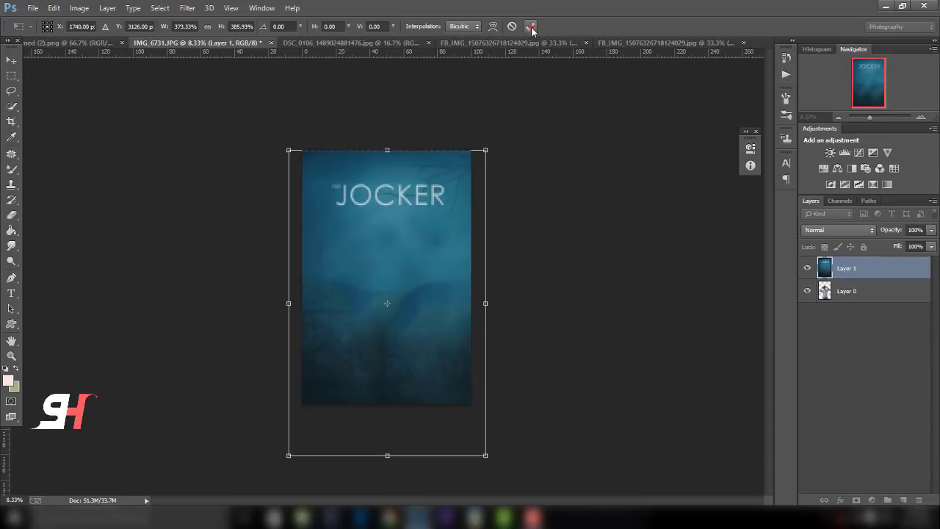
Move the man's layer above the poster and zoom in to inspect the cut-out edges.
left_click(861, 284)
key("ctrl+plus")
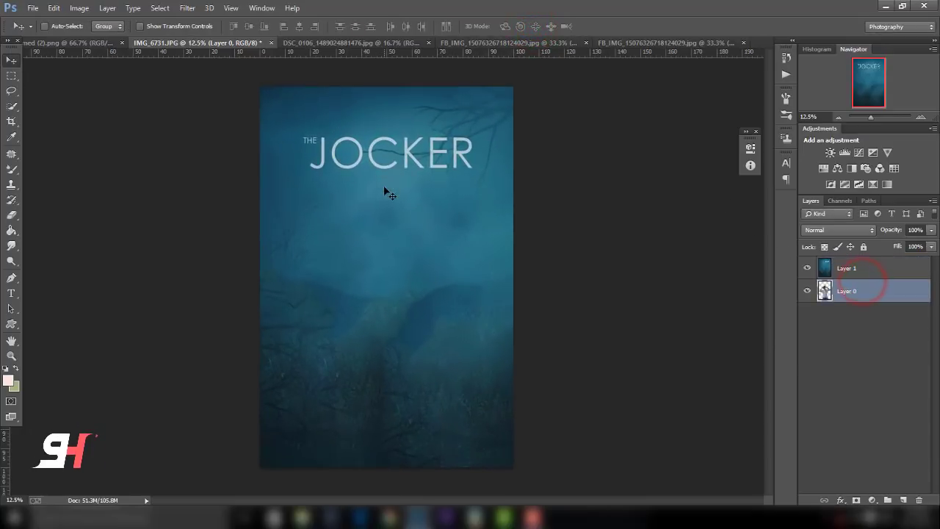
left_click_drag(890, 305, 880, 263)
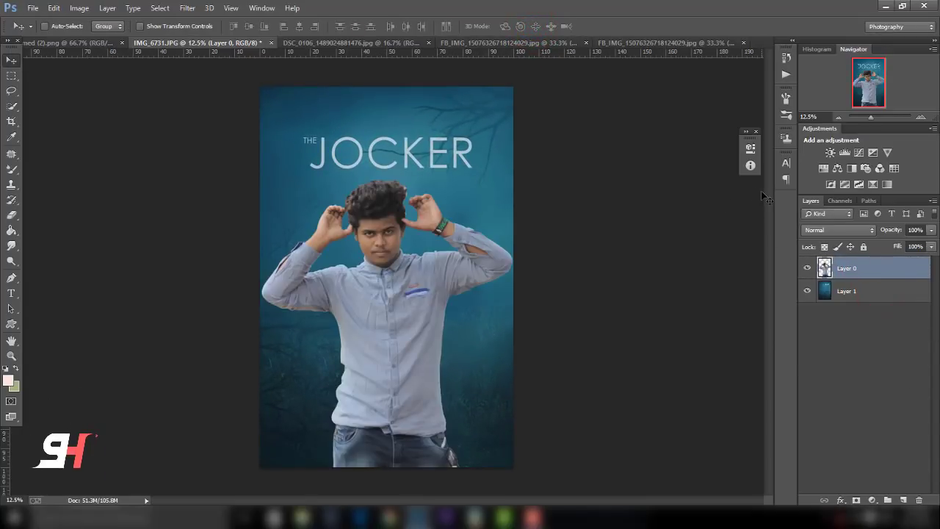
key("ctrl+plus")
key("ctrl+plus")
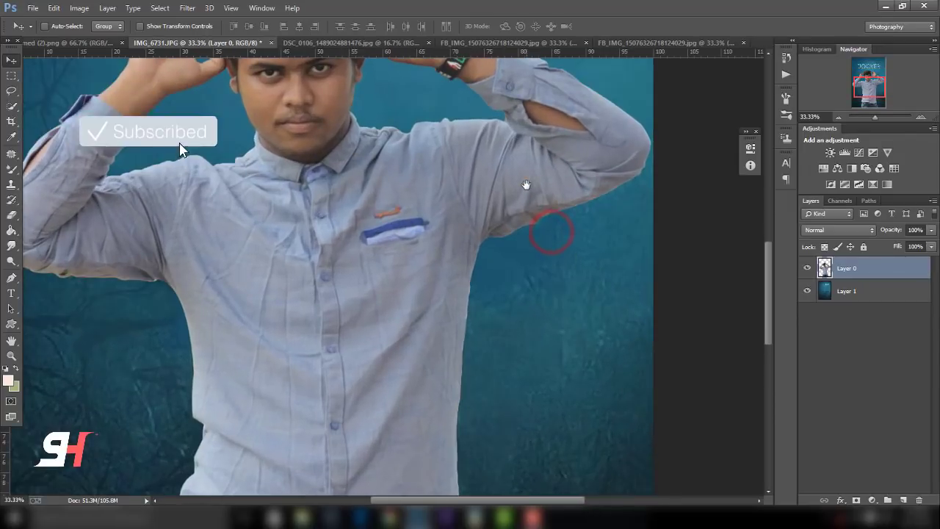
key("ctrl+minus")
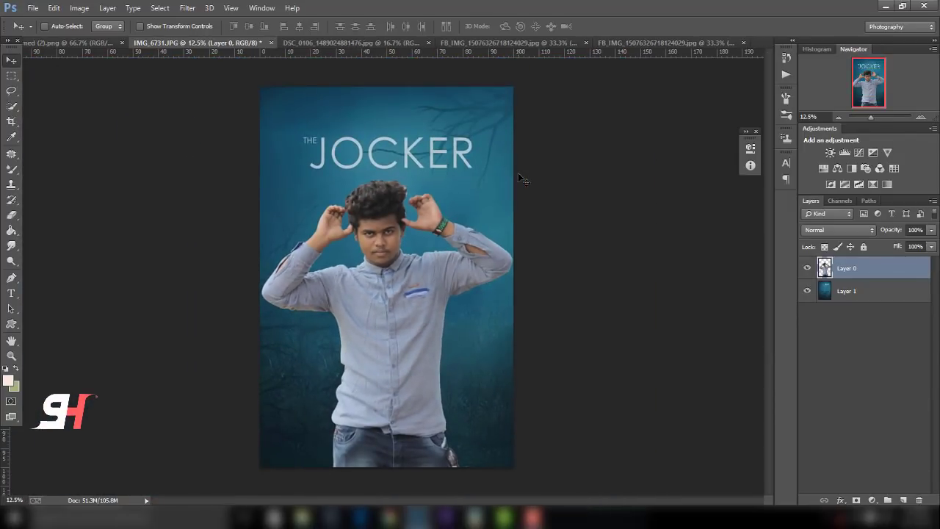
In the Camera Raw Filter, adjust the Blues' saturation, hue and luminance to brighten the shirt.
left_click(186, 8)
left_click(211, 74)
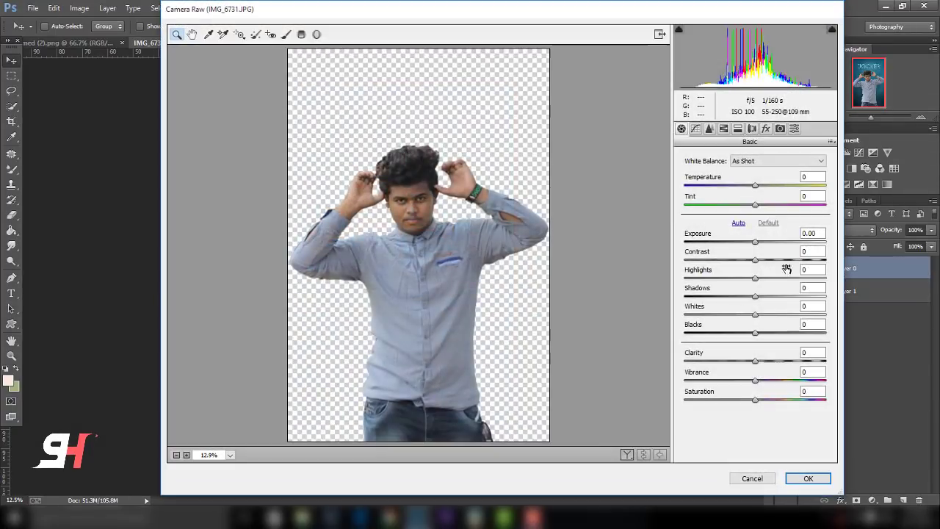
left_click(723, 129)
left_click(685, 174)
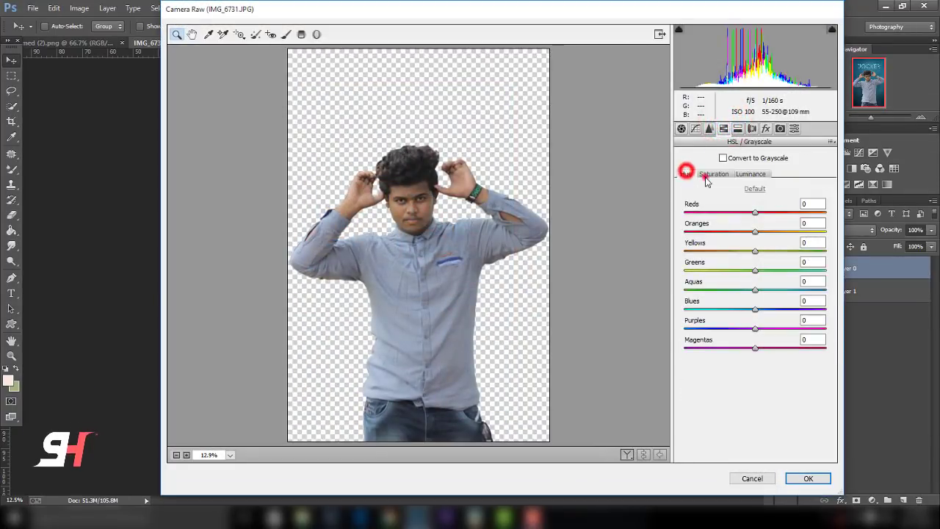
left_click_drag(698, 309, 727, 309)
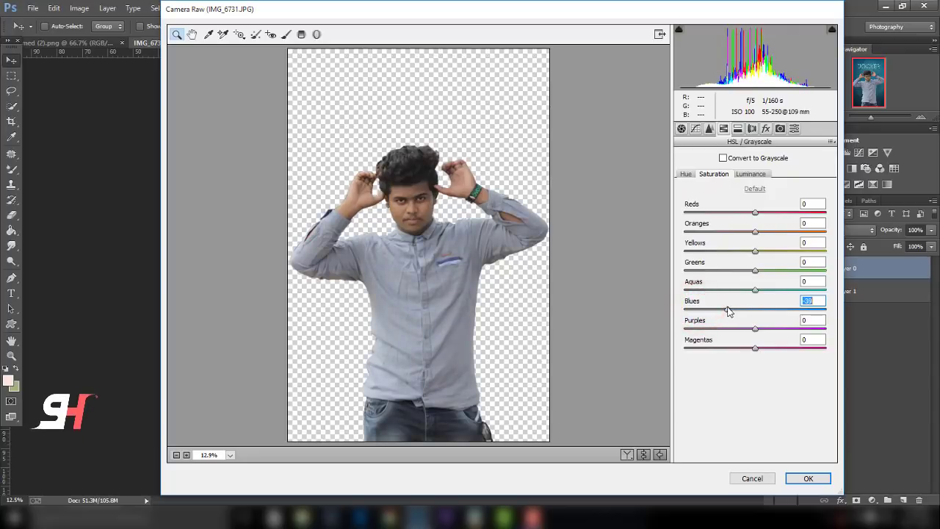
mouse_move(792, 309)
left_mouse_down()
mouse_move(767, 309)
mouse_move(799, 309)
left_mouse_up()
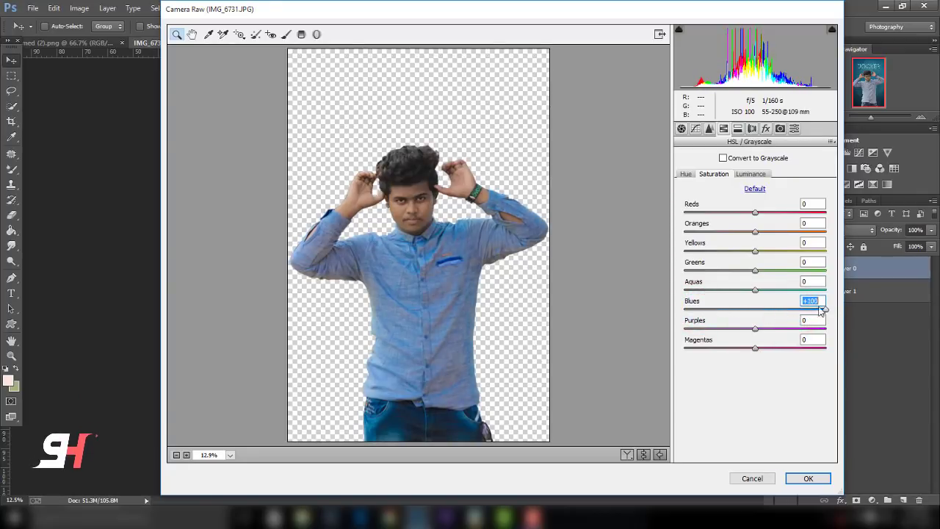
left_click(685, 174)
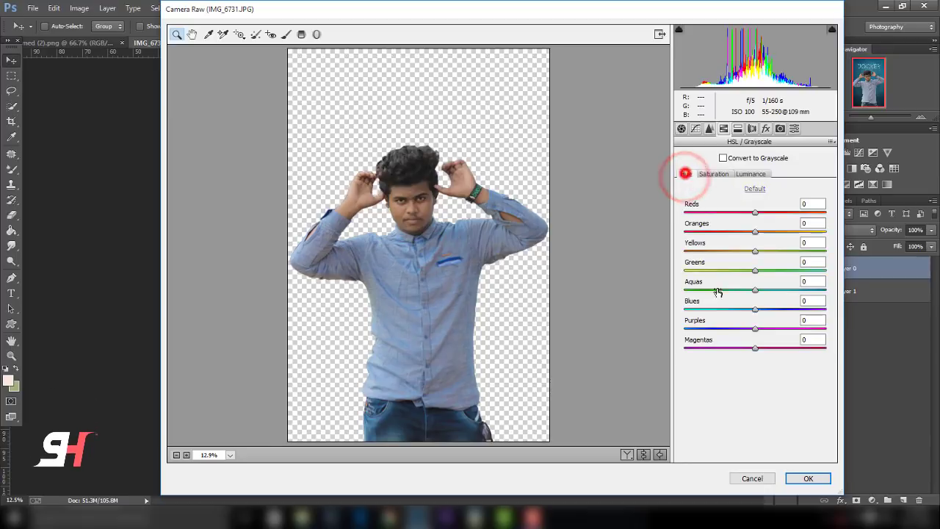
mouse_move(712, 309)
left_mouse_down()
mouse_move(800, 309)
mouse_move(760, 309)
left_mouse_up()
left_click(748, 174)
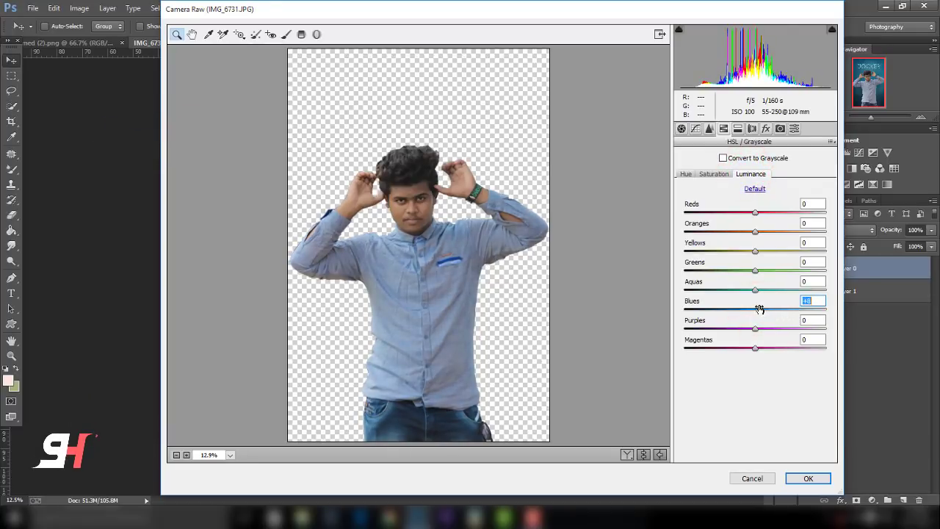
Lift the shadows, whites, clarity and vibrance in Basic, then apply the Camera Raw filter.
left_click(681, 128)
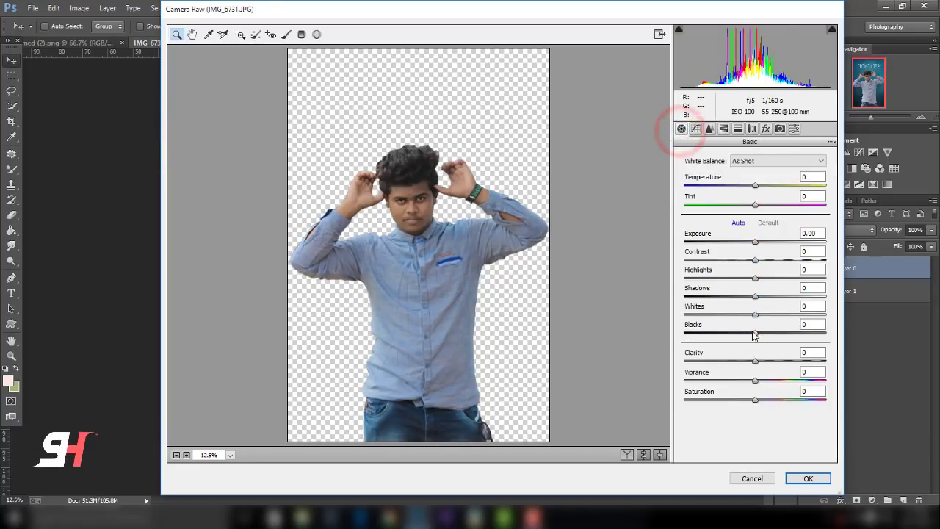
mouse_move(754, 332)
left_mouse_down()
mouse_move(710, 332)
mouse_move(793, 314)
left_mouse_up()
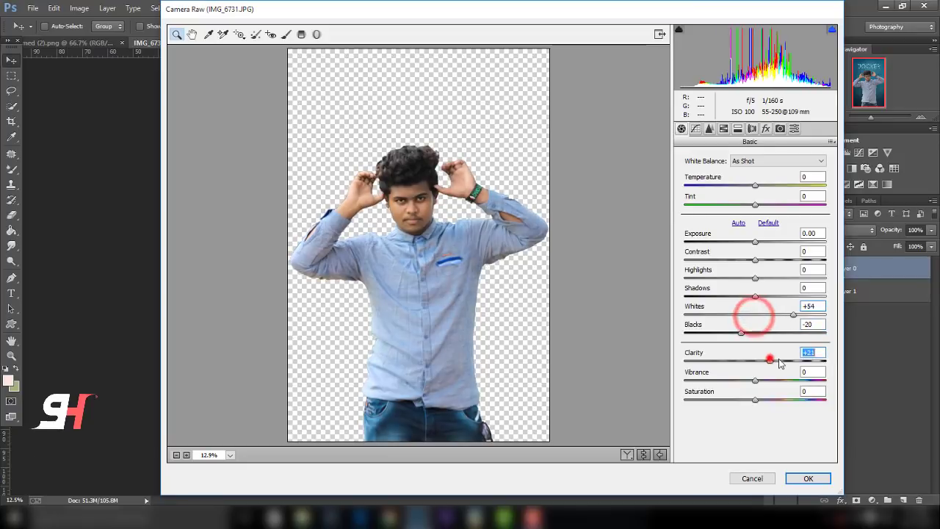
mouse_move(754, 360)
left_mouse_down()
mouse_move(794, 360)
mouse_move(771, 364)
mouse_move(769, 381)
left_mouse_up()
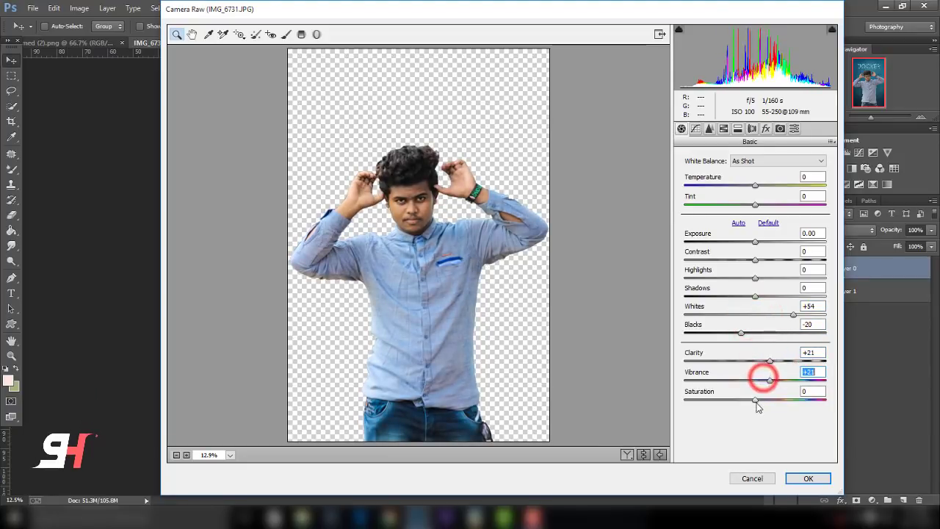
left_click(757, 399)
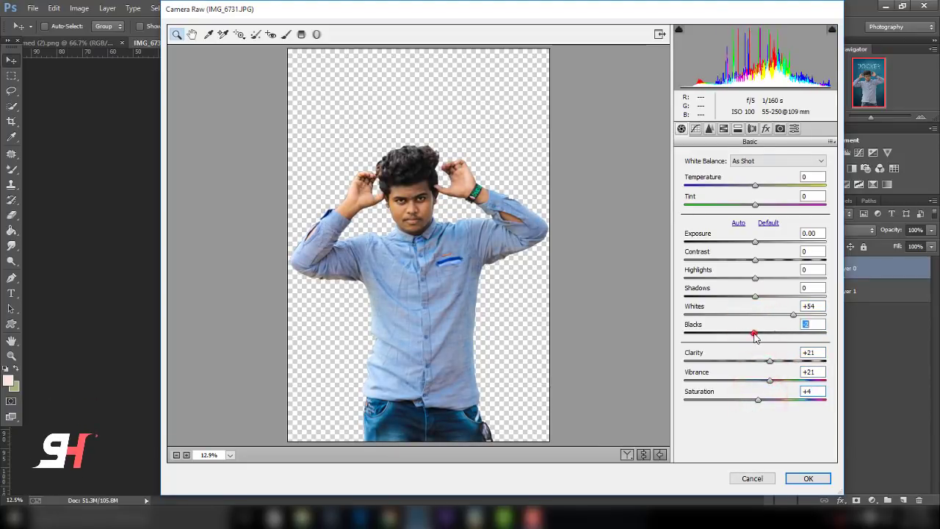
left_click_drag(754, 336, 754, 333)
mouse_move(755, 295)
left_mouse_down()
mouse_move(771, 296)
mouse_move(784, 278)
mouse_move(795, 299)
mouse_move(762, 277)
left_mouse_up()
key("shift+Up")
key("shift+Up")
key("shift+Up")
left_click(723, 128)
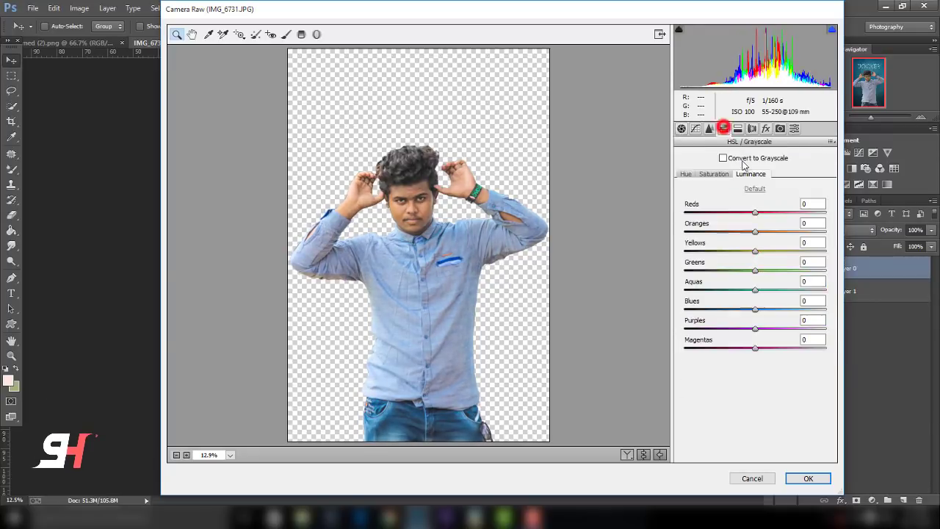
left_click(767, 232)
left_click(806, 477)
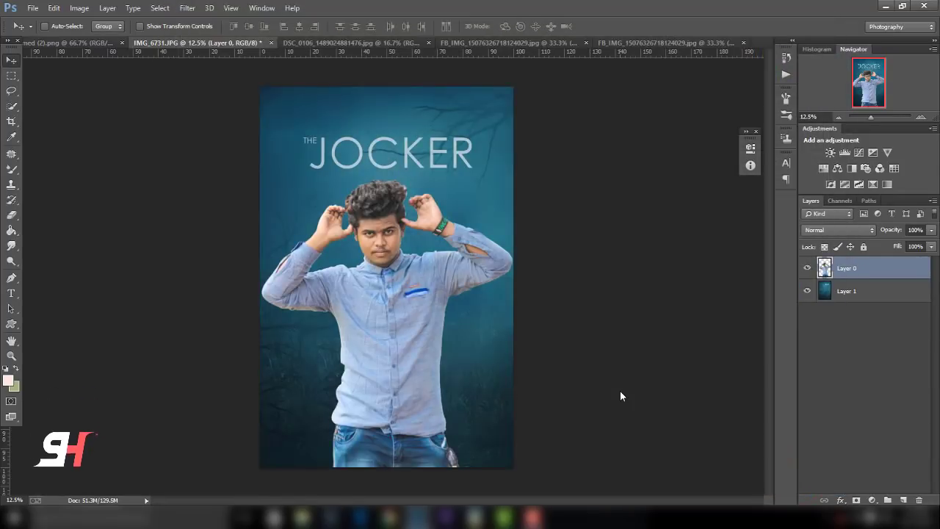
Zoom in on the man's face and hair to inspect the result.
left_click(379, 227)
left_click(379, 228)
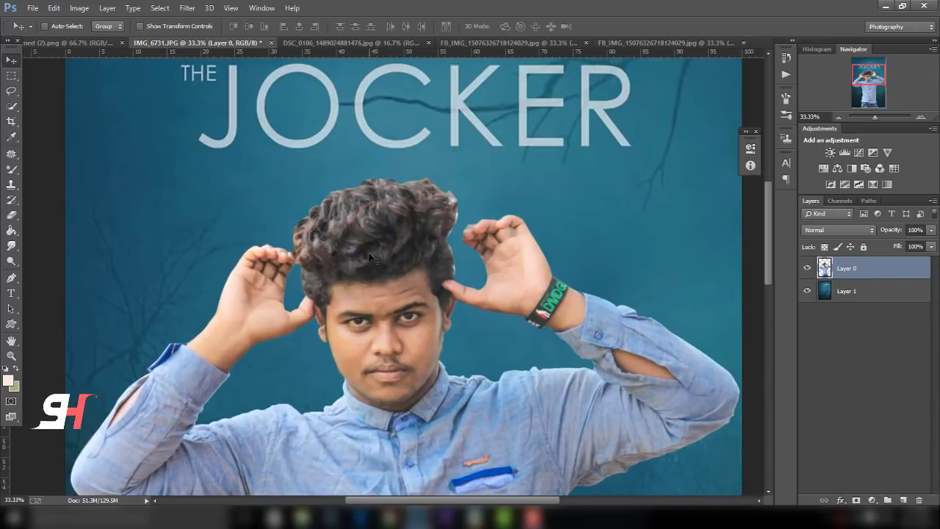
left_click(370, 257)
left_click_drag(370, 257, 368, 304)
Unlock the DSC_0106 background layer and crop the photo down to the upturned head.
left_click(344, 43)
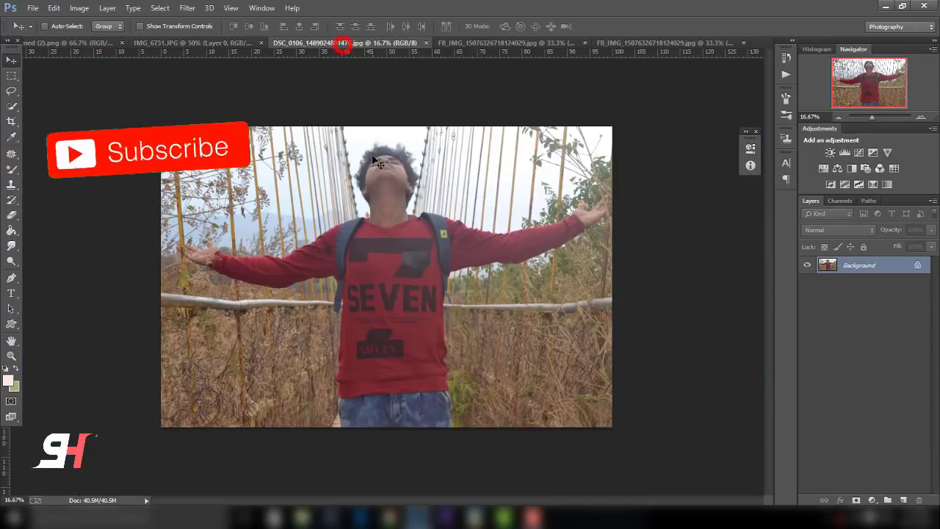
left_click(916, 265)
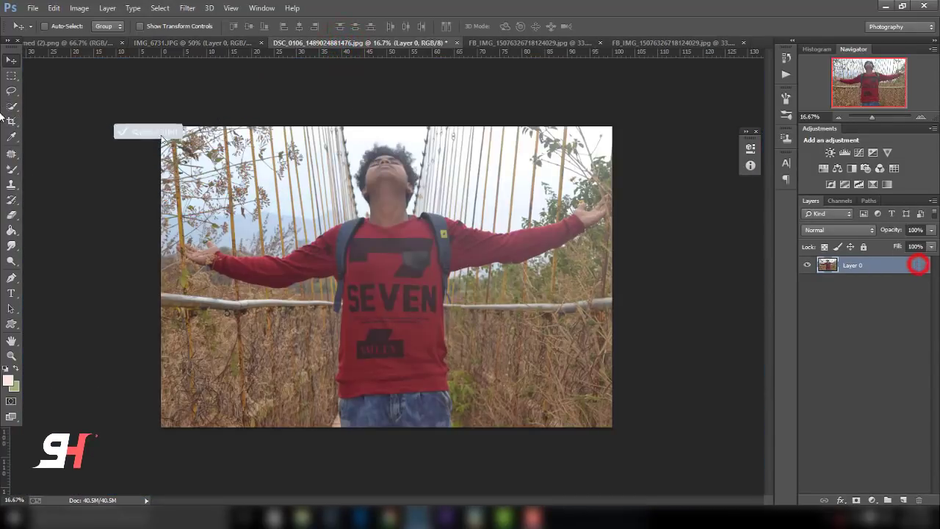
left_click(12, 120)
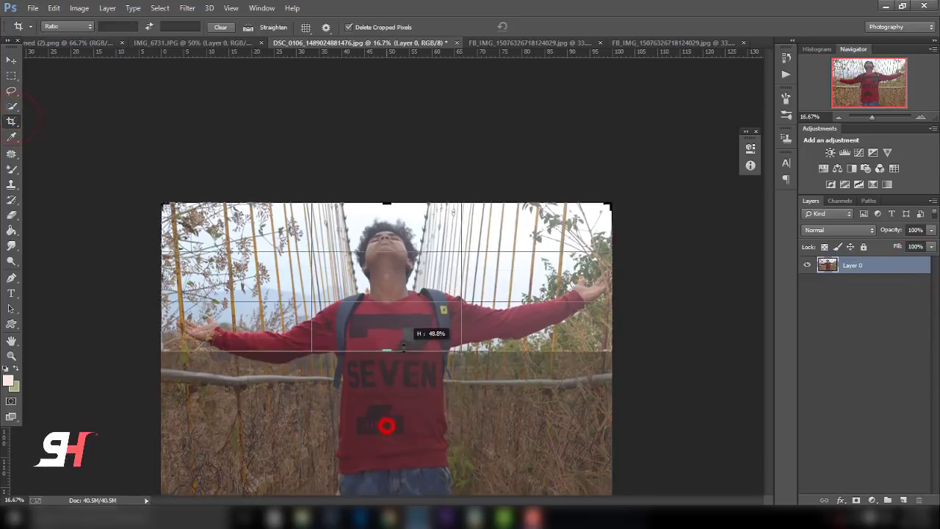
left_click_drag(387, 425, 387, 332)
left_click(541, 26)
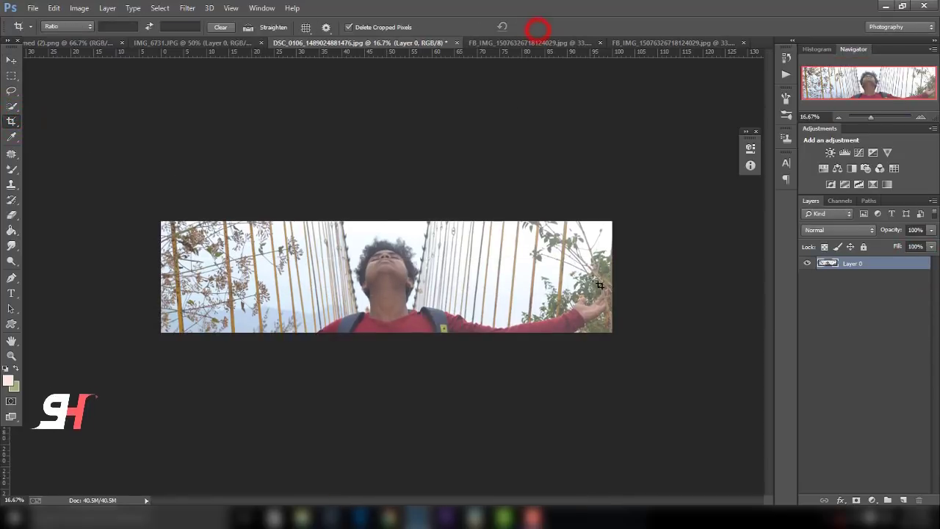
left_click_drag(611, 277, 531, 286)
left_click_drag(239, 277, 322, 278)
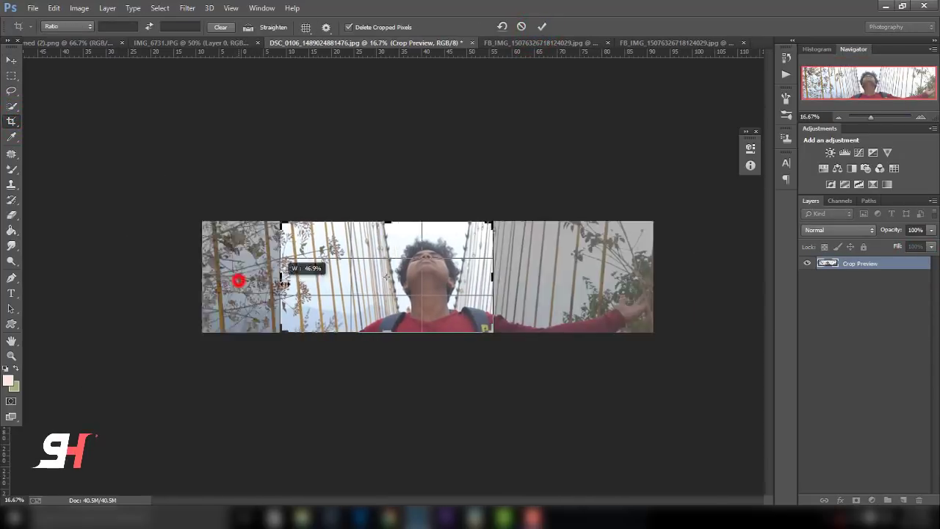
left_click(543, 26)
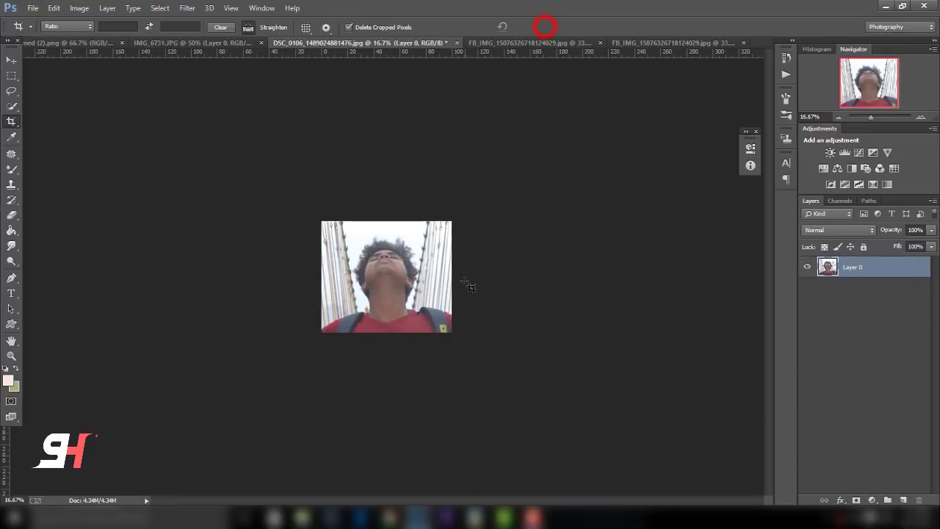
Drag the cropped head into the JOCKER poster document as a new layer.
key("ctrl+plus")
key("ctrl+plus")
key("ctrl+plus")
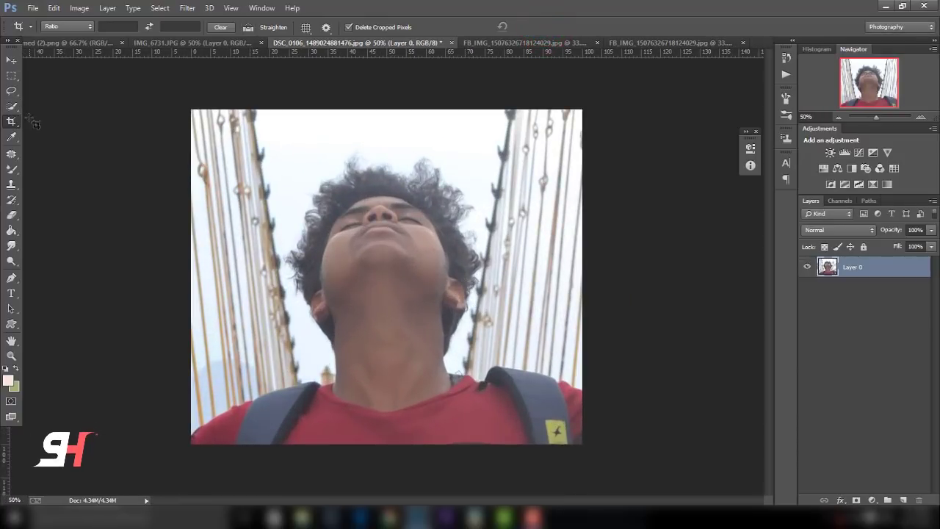
left_click(11, 59)
left_click_drag(325, 293, 393, 258)
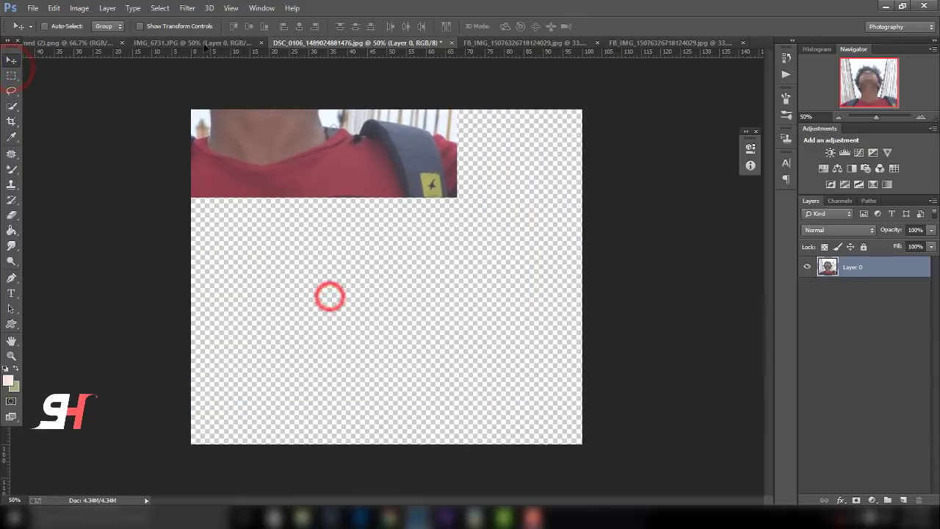
key("ctrl+minus")
Position the head photo over the man's face and rotate it slightly counter-clockwise.
left_click_drag(420, 301, 390, 353)
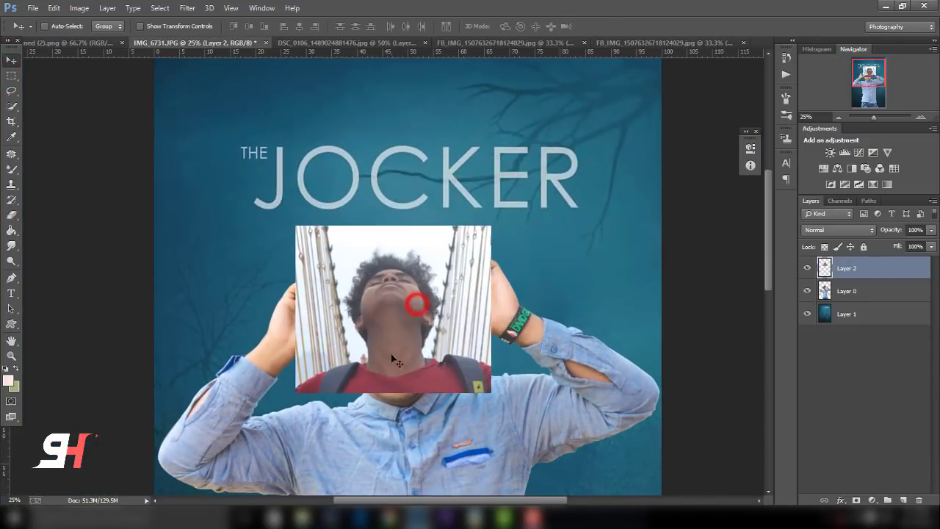
key("ctrl+t")
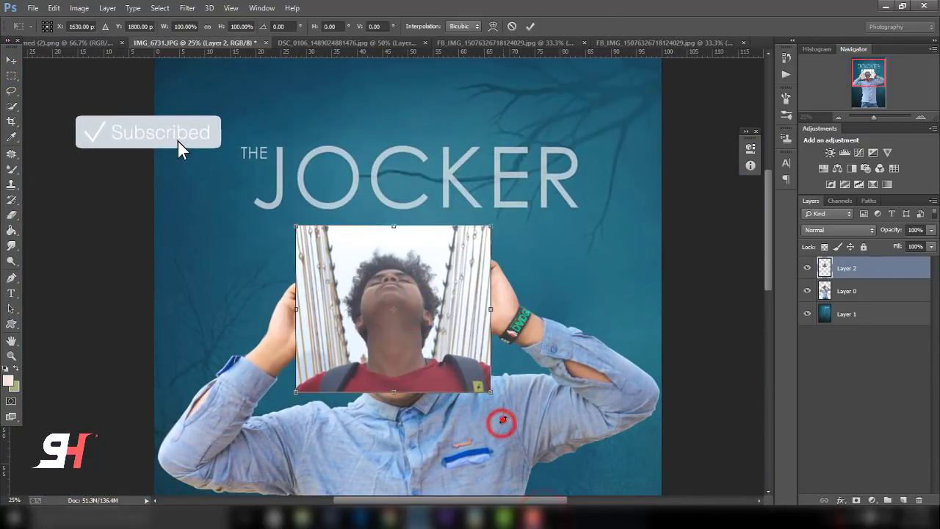
left_click_drag(515, 413, 523, 403)
left_click(530, 26)
Erase the hand, red shirt and upper-left edge around the pasted head.
left_click(11, 215)
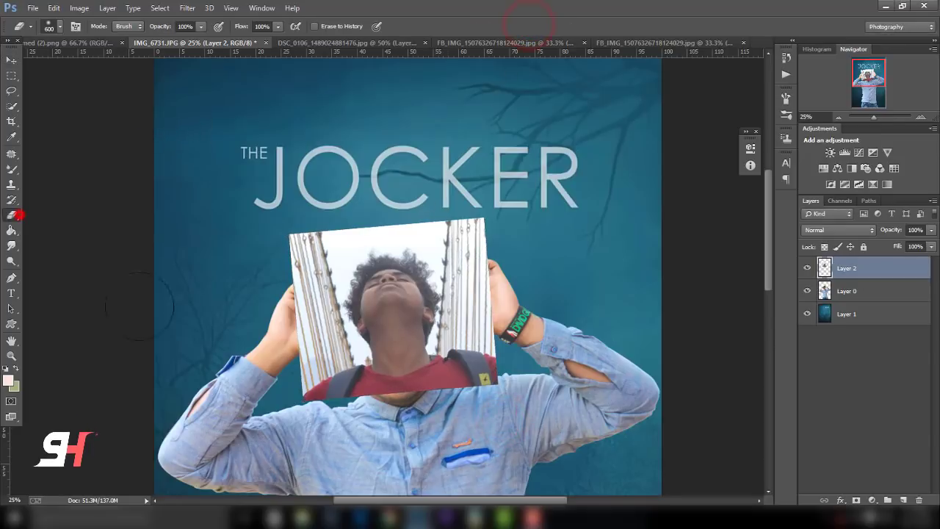
mouse_move(323, 400)
left_mouse_down()
mouse_move(304, 388)
mouse_move(415, 393)
mouse_move(504, 325)
mouse_move(493, 279)
mouse_move(388, 210)
left_mouse_up()
key("ctrl+plus")
key("ctrl+alt+z")
key("ctrl+alt+z")
key("ctrl+alt+z")
key("ctrl+plus")
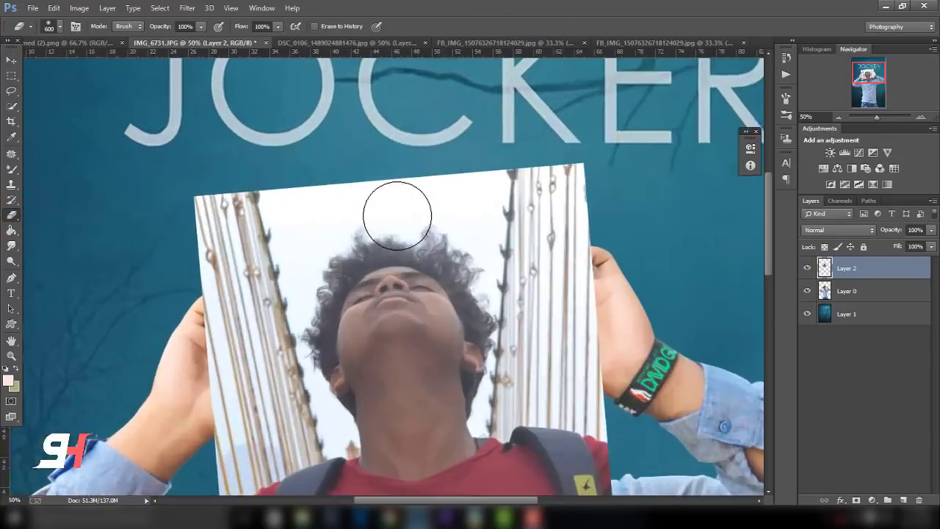
key("bracketleft")
key("bracketleft")
key("bracketleft")
mouse_move(560, 191)
left_mouse_down()
mouse_move(582, 377)
mouse_move(607, 147)
left_mouse_up()
mouse_move(607, 195)
left_mouse_down()
mouse_move(615, 336)
mouse_move(342, 346)
mouse_move(257, 382)
mouse_move(256, 277)
mouse_move(237, 213)
left_mouse_up()
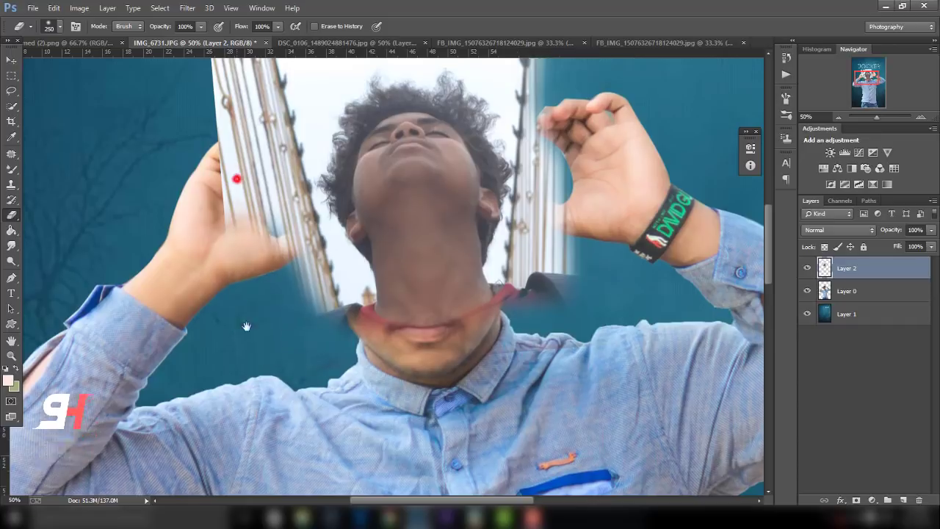
left_click_drag(238, 179, 253, 402)
left_click_drag(240, 284, 278, 141)
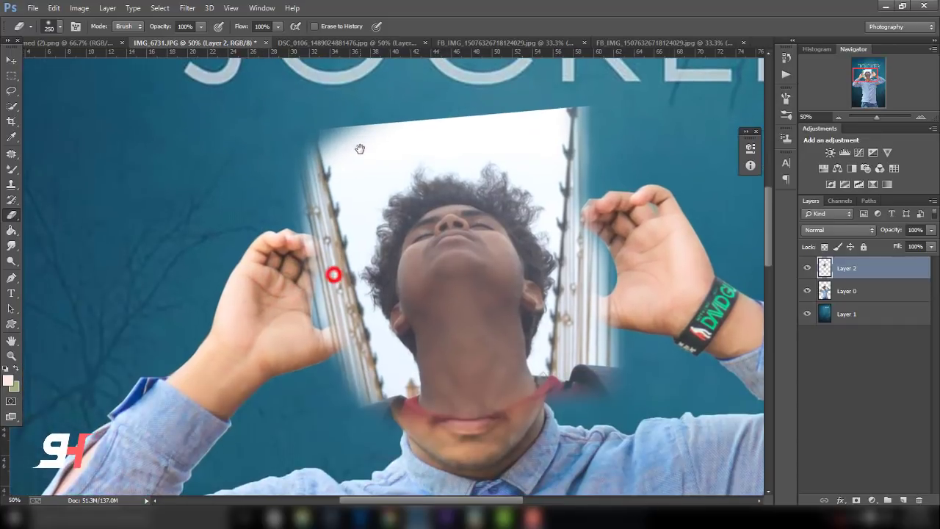
Erase the neck edges, background above the head, and white streaks beside hair and ear.
mouse_move(334, 276)
left_mouse_down()
mouse_move(384, 382)
mouse_move(351, 357)
mouse_move(345, 317)
left_mouse_up()
left_click_drag(400, 394, 447, 409)
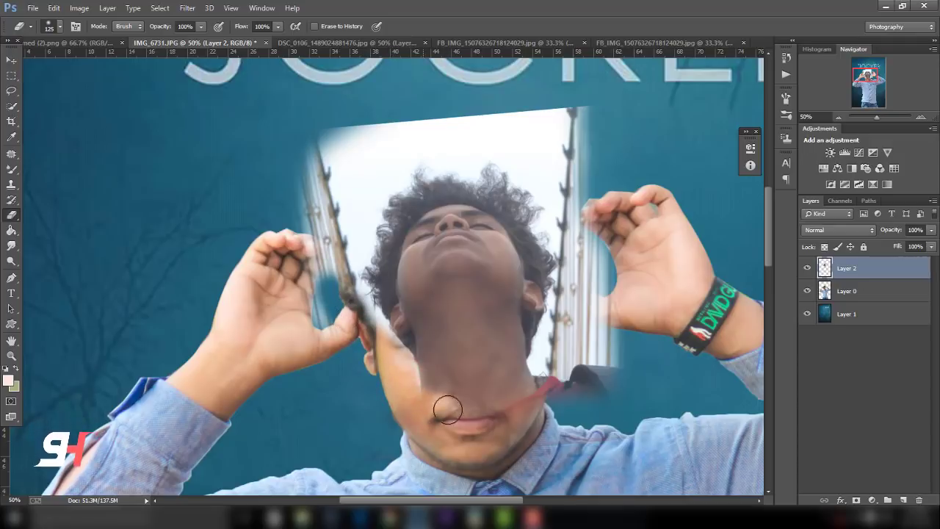
left_click_drag(590, 375, 619, 289)
mouse_move(558, 365)
left_mouse_down()
mouse_move(541, 357)
mouse_move(565, 360)
left_mouse_up()
mouse_move(588, 280)
left_mouse_down()
mouse_move(580, 137)
mouse_move(316, 202)
mouse_move(318, 137)
mouse_move(608, 110)
mouse_move(311, 169)
left_mouse_up()
key("bracketright")
key("bracketright")
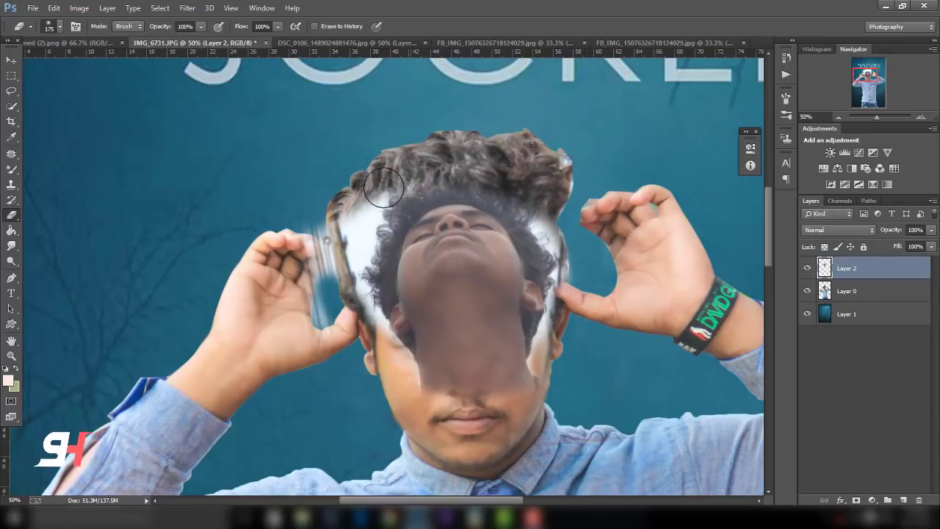
mouse_move(370, 187)
left_mouse_down()
mouse_move(327, 293)
mouse_move(325, 195)
mouse_move(371, 334)
mouse_move(400, 367)
left_mouse_up()
key("bracketleft")
key("bracketleft")
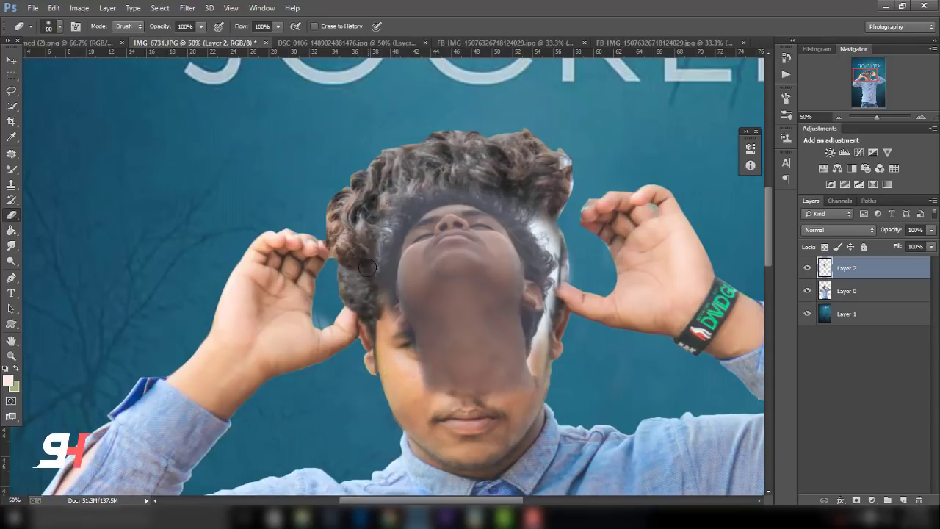
left_click_drag(546, 373, 553, 318)
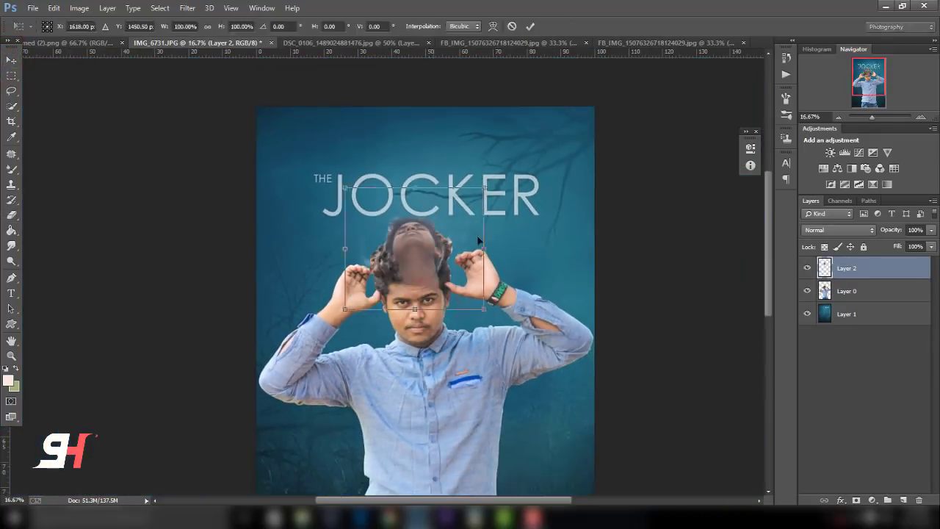
Move the upturned head lower and erase the blurred patch over the man's eyes and forehead.
left_click_drag(483, 314, 472, 298)
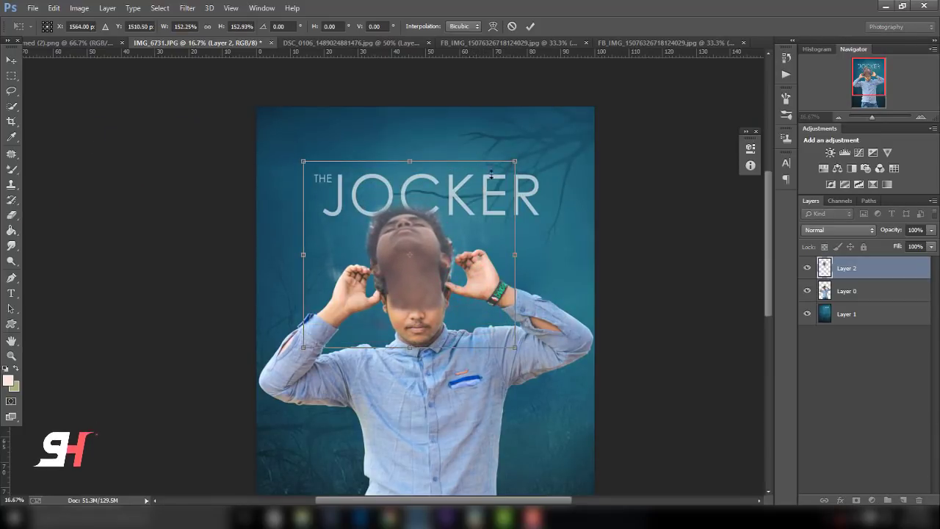
left_click_drag(511, 157, 514, 156)
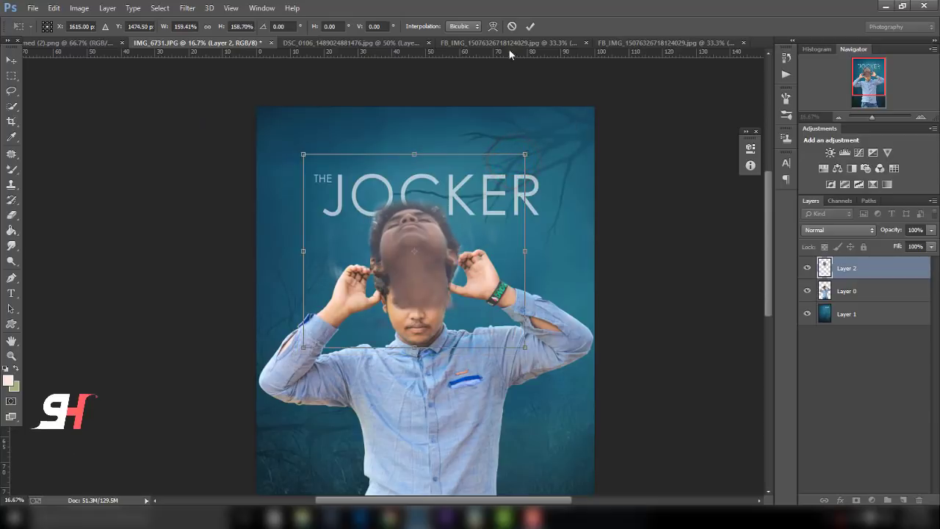
left_click(527, 26)
key("ctrl+plus")
key("ctrl+plus")
left_click(15, 212)
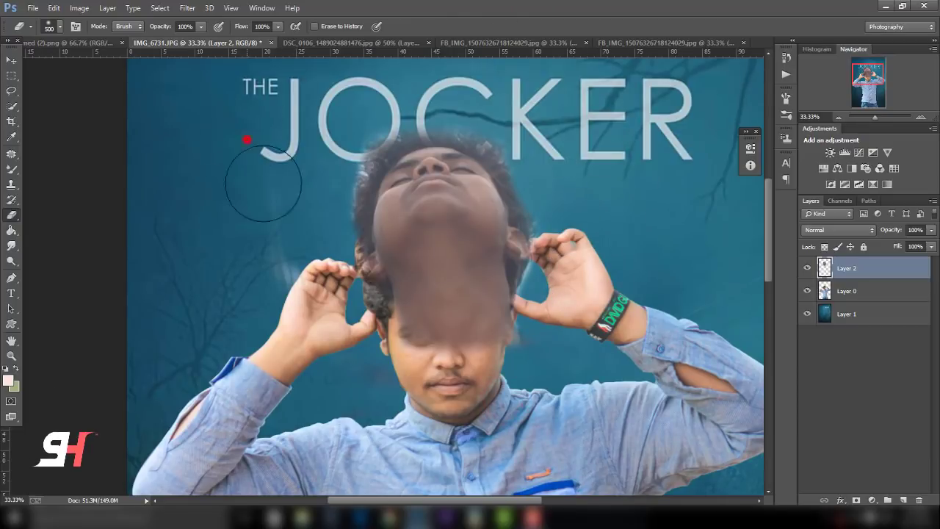
left_click_drag(357, 355, 548, 338)
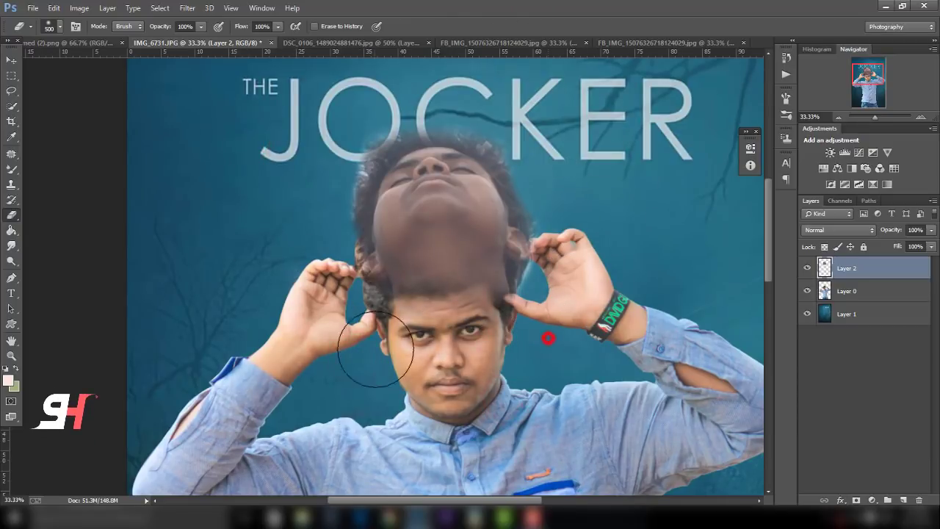
Erase the faded edge beside the right hand and select Layer 2.
left_click(11, 58)
key("ctrl+minus")
key("ctrl+minus")
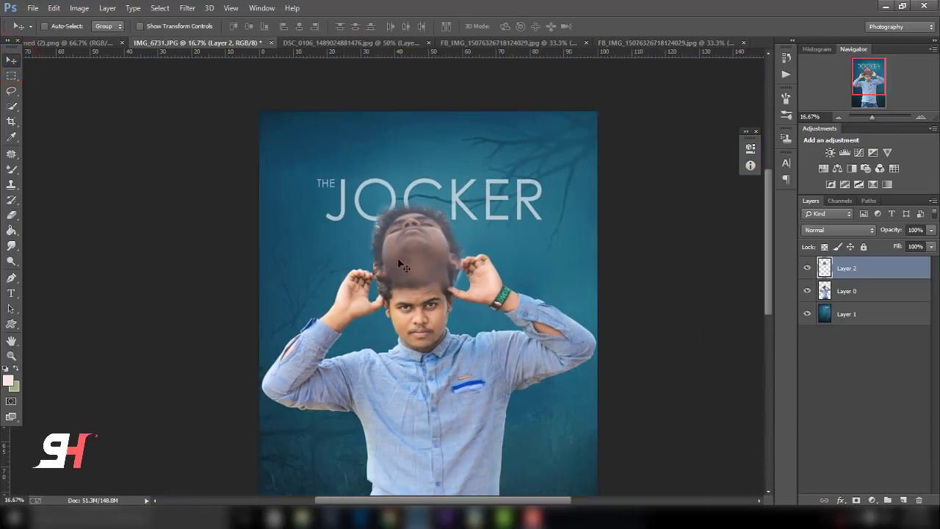
key("ctrl+plus")
key("ctrl+plus")
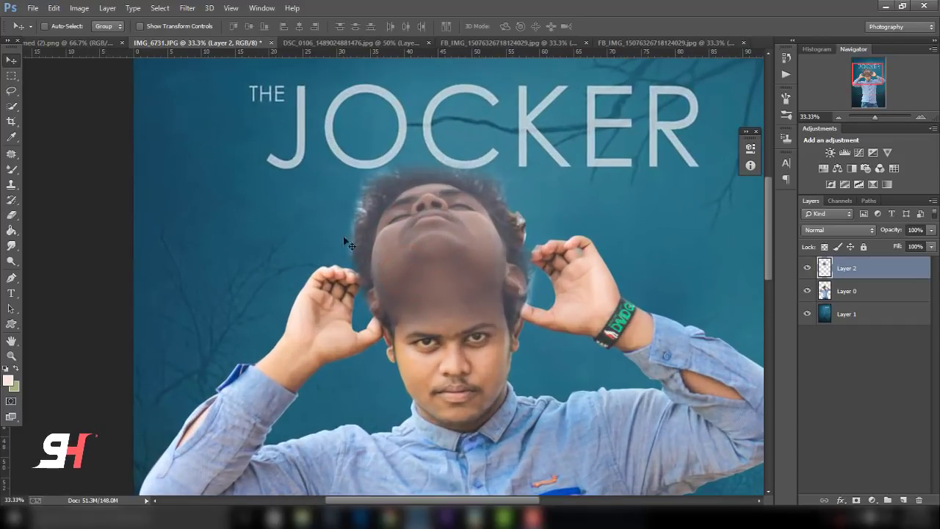
left_click(520, 513)
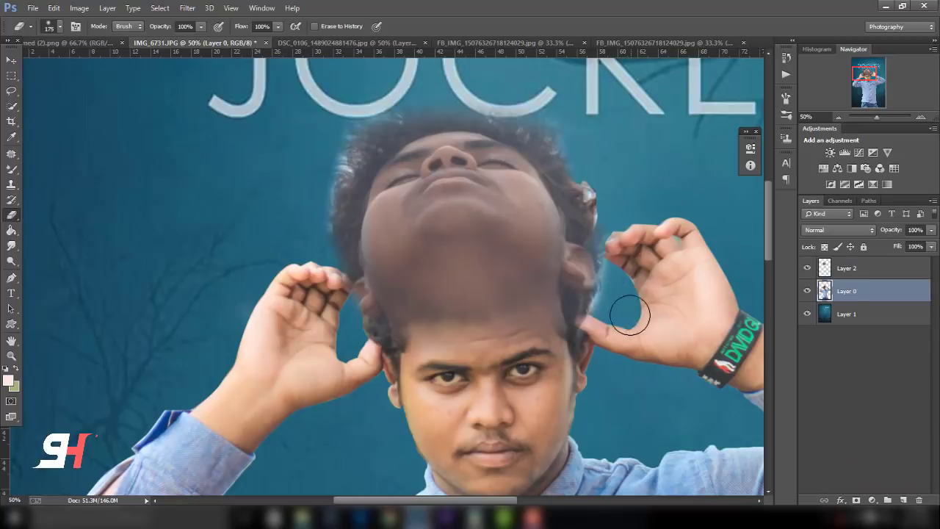
left_click_drag(600, 317, 611, 273)
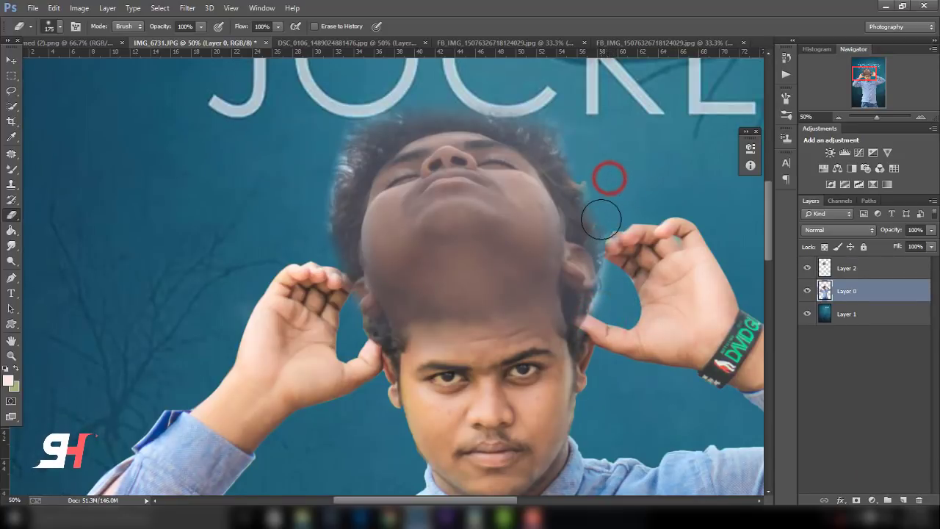
left_click(827, 269)
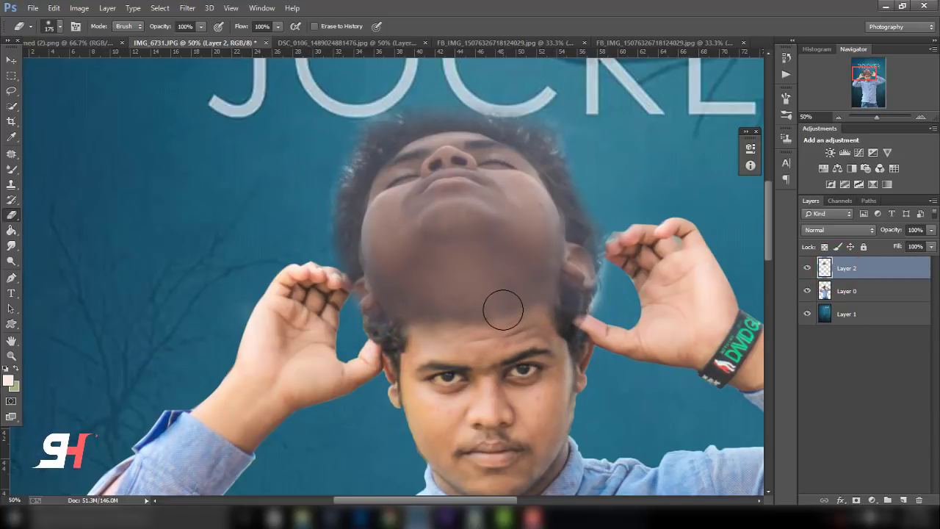
key("ctrl+minus")
key("ctrl+minus")
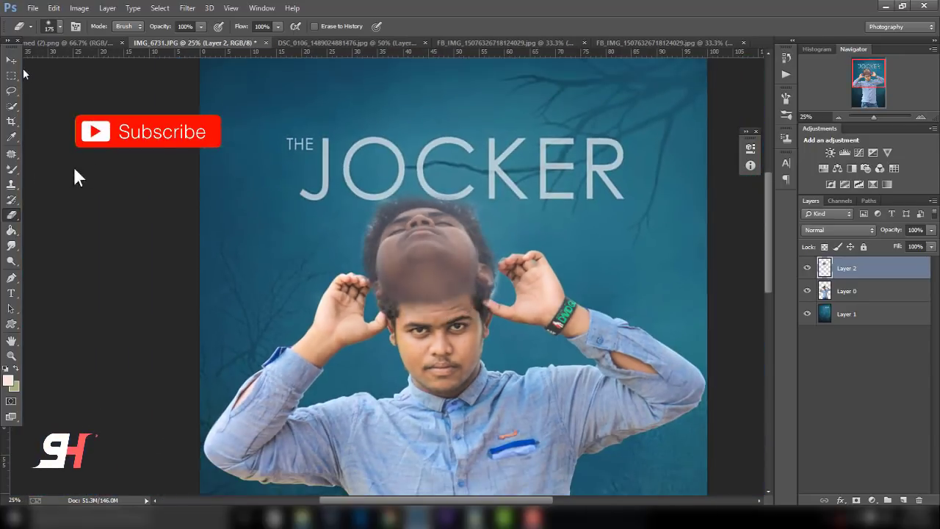
Nudge the upturned head slightly down and erase stray edges near the face.
left_click(12, 60)
left_click_drag(441, 254, 444, 264)
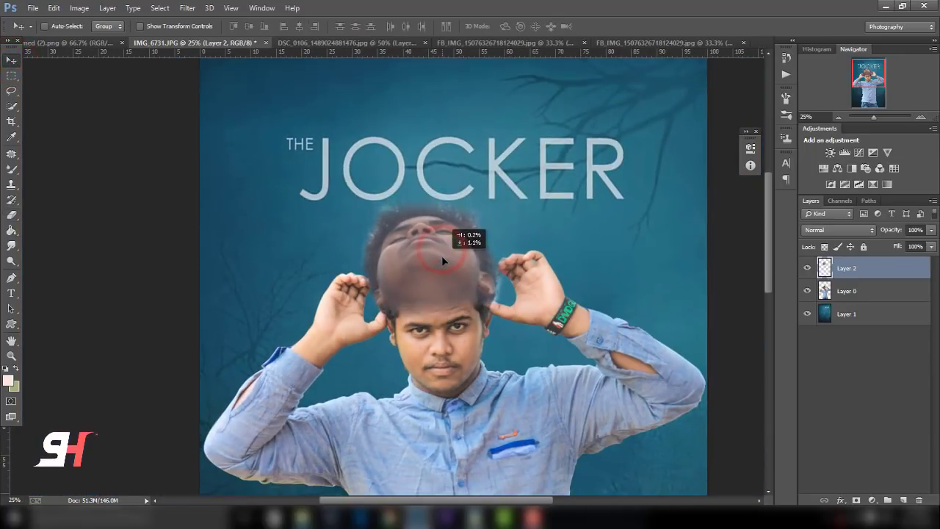
left_click(17, 213)
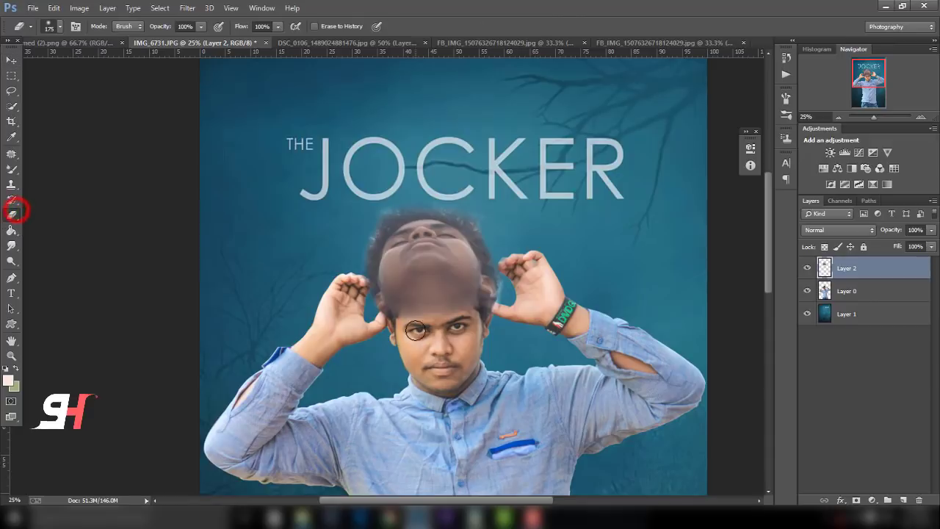
left_click_drag(399, 325, 436, 321)
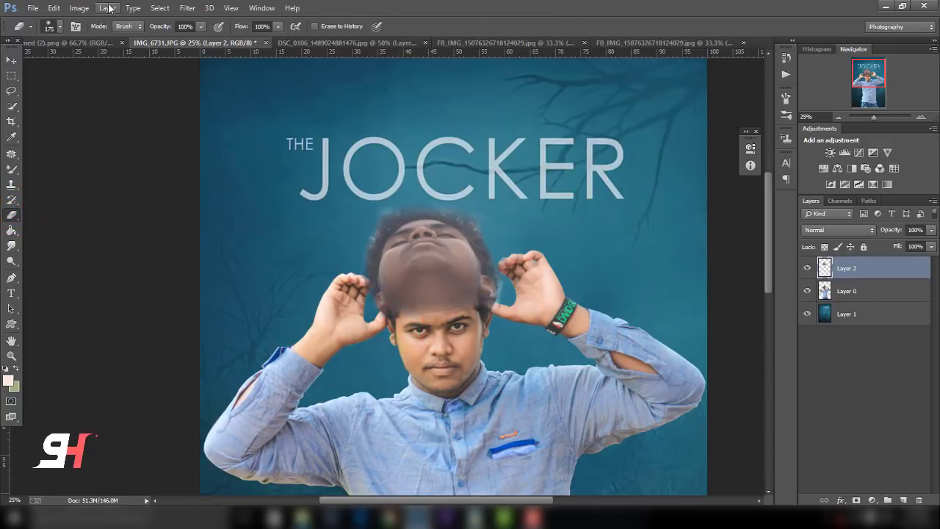
left_click(78, 8)
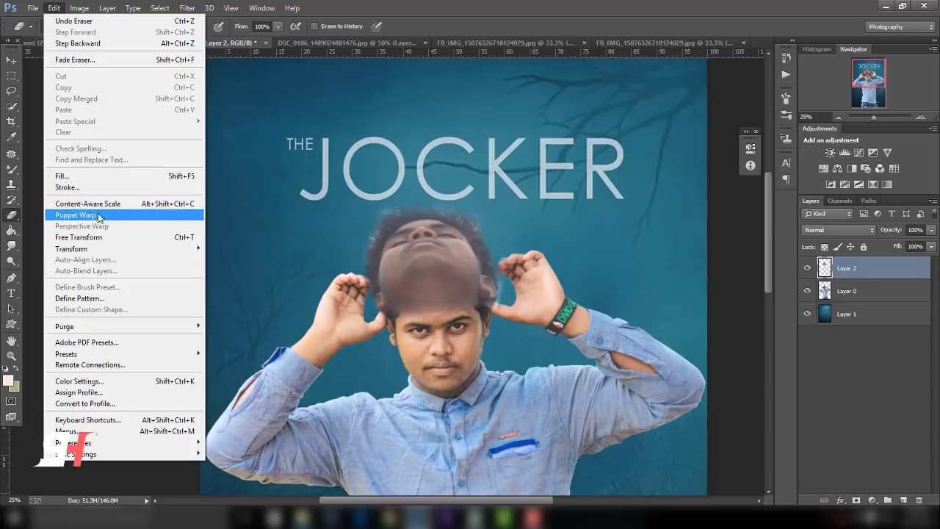
Puppet-warp the upturned head, pinning and rotating it around its upper-left and forehead.
left_click(125, 215)
key("ctrl+plus")
key("ctrl+plus")
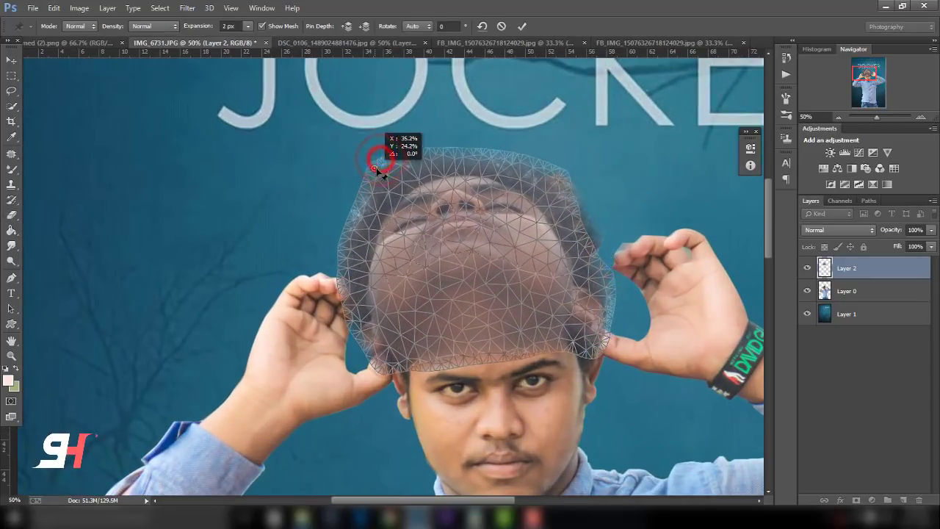
left_click_drag(381, 160, 379, 163)
left_click(401, 220)
left_click_drag(395, 200, 384, 206)
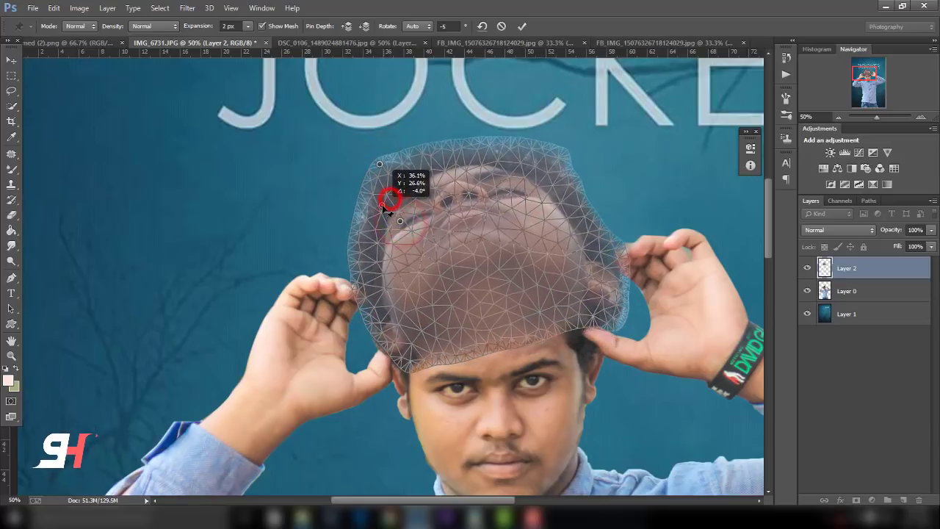
left_click_drag(623, 323, 616, 312)
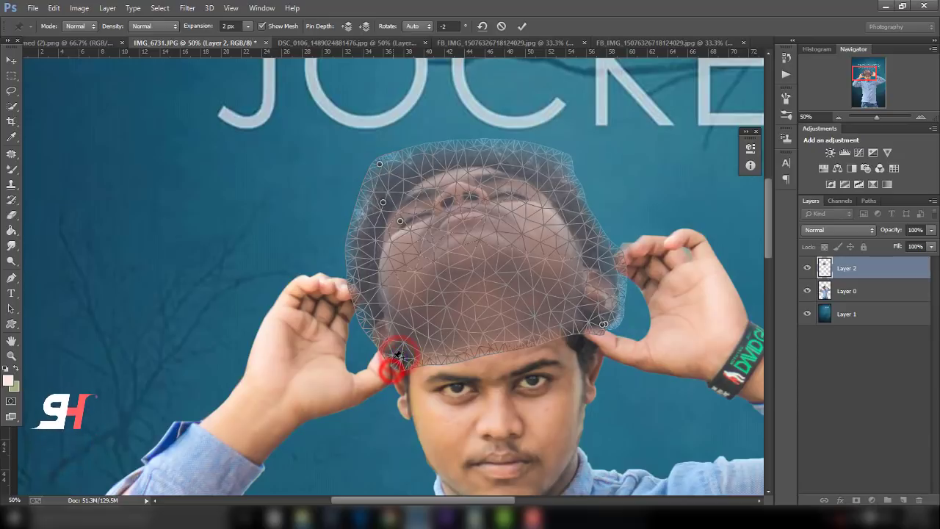
left_click_drag(397, 356, 399, 353)
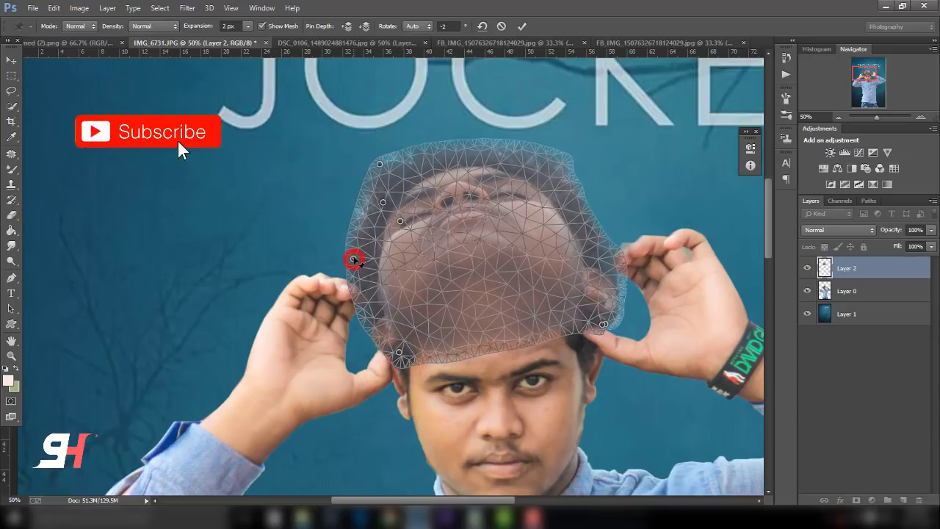
left_click_drag(354, 259, 355, 269)
Pull the head's top-right inward and raise its bottom edge, then commit the warp.
left_click(556, 165)
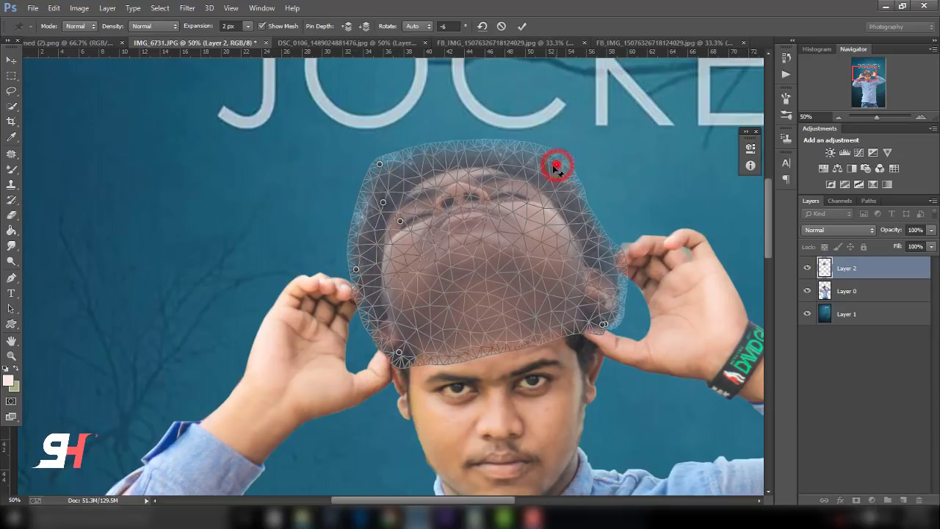
left_click_drag(556, 166, 541, 172)
left_click_drag(382, 170, 425, 177)
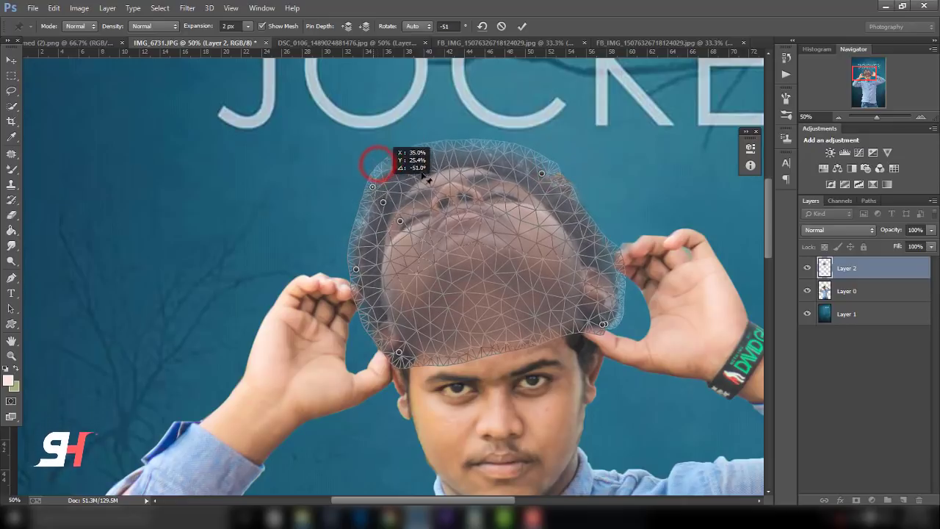
left_click_drag(493, 351, 488, 339)
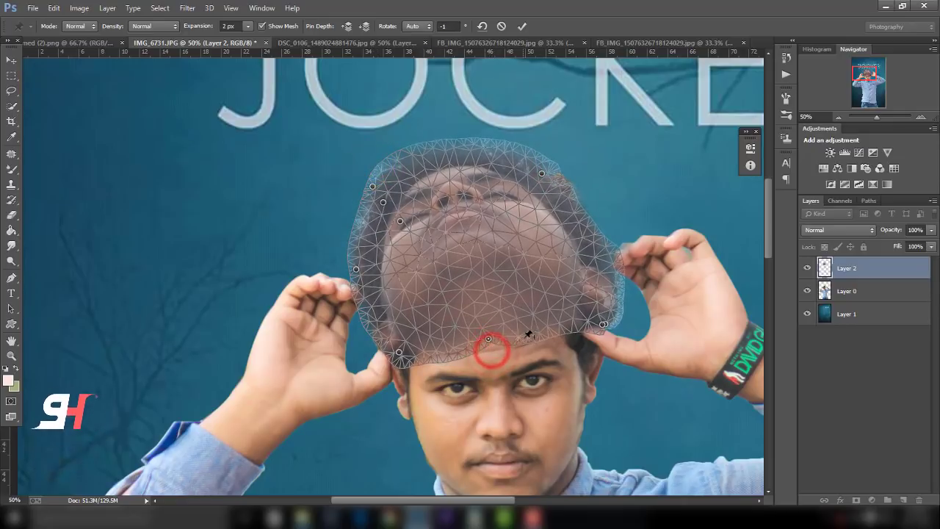
left_click_drag(549, 334, 520, 328)
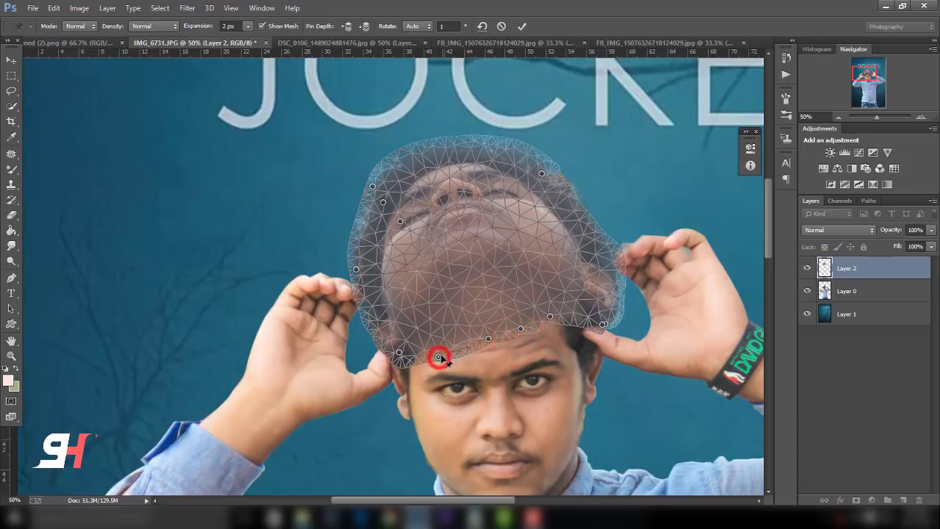
left_click_drag(438, 357, 443, 346)
left_click(522, 26)
Zoom back onto the upturned head and begin a free transform of it.
key("e")
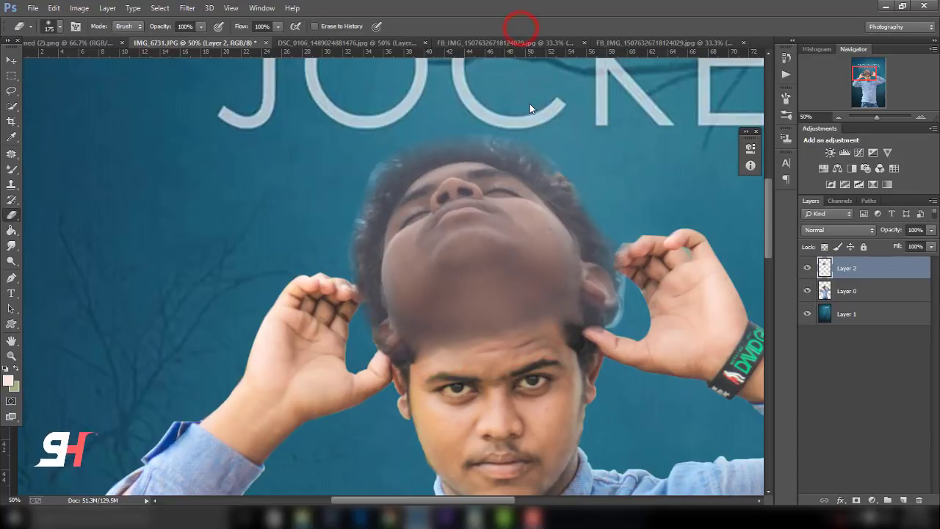
key("ctrl+minus")
left_click_drag(530, 107, 456, 183)
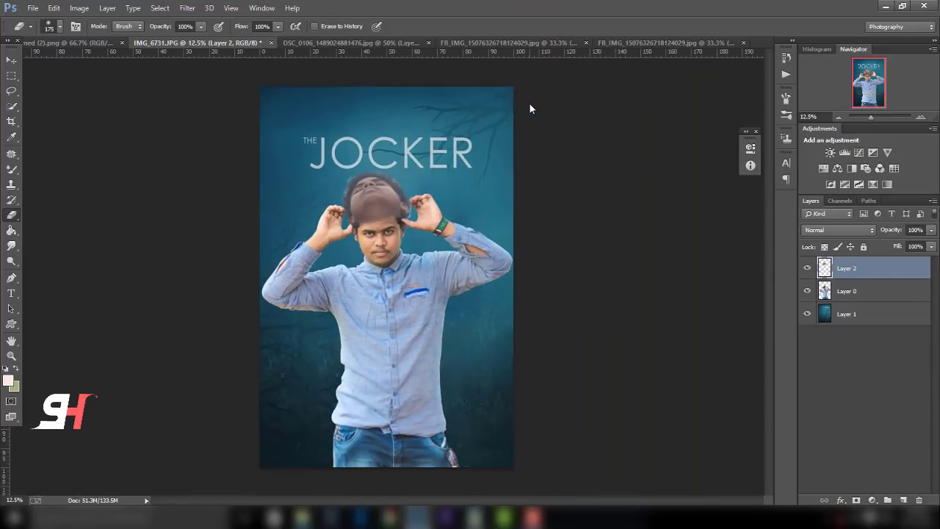
key("ctrl+plus")
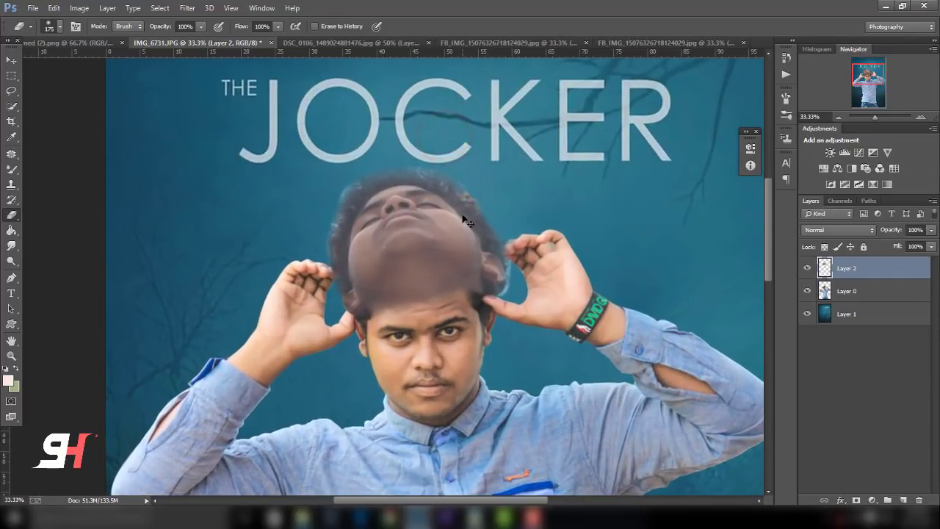
key("ctrl+t")
Shrink the upturned head slightly, warp its top-left corner down and its bottom edge up.
left_click_drag(512, 327, 510, 318)
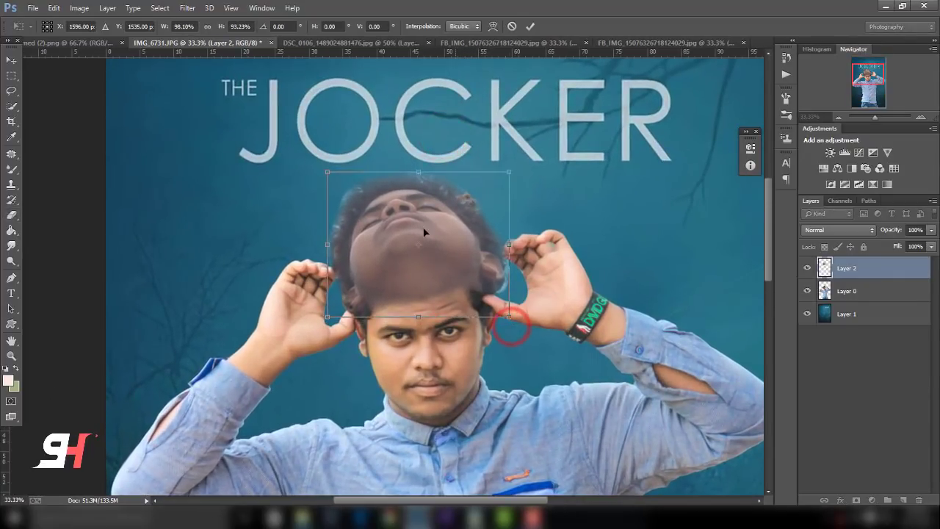
left_click(493, 26)
left_click_drag(328, 179, 328, 185)
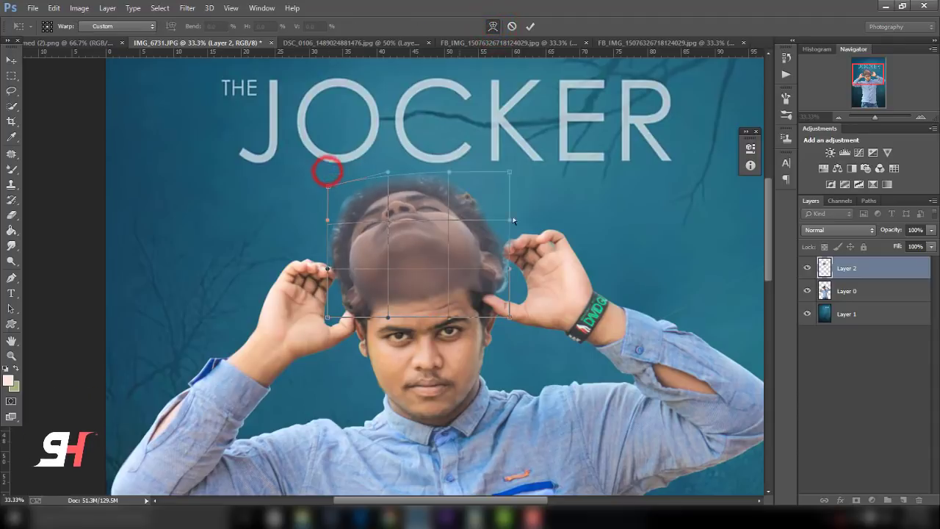
left_click(449, 176)
left_click_drag(387, 318, 382, 311)
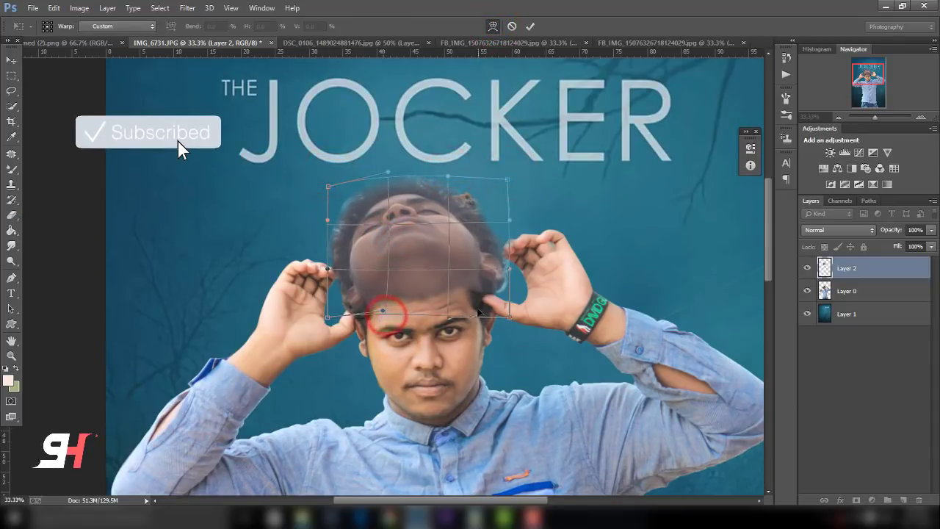
left_click(446, 317)
left_click(530, 27)
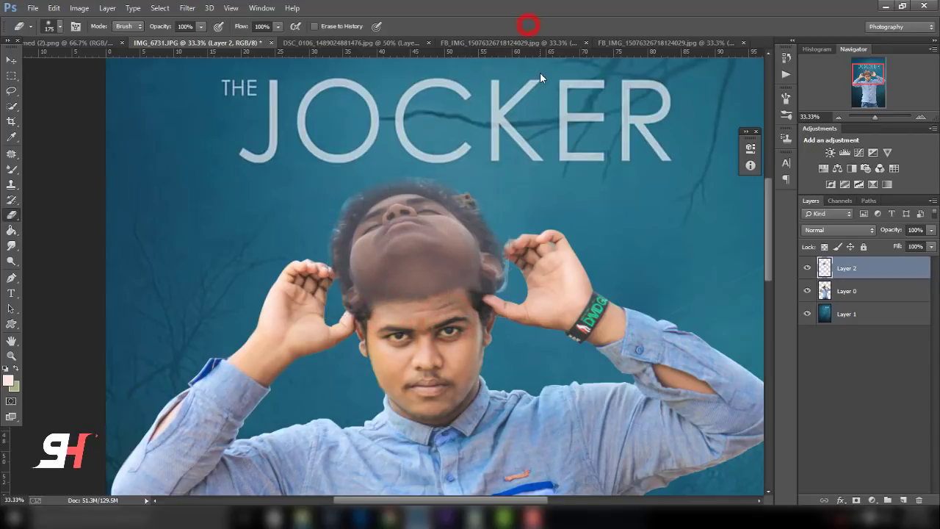
key("ctrl+minus")
key("ctrl+minus")
key("ctrl+minus")
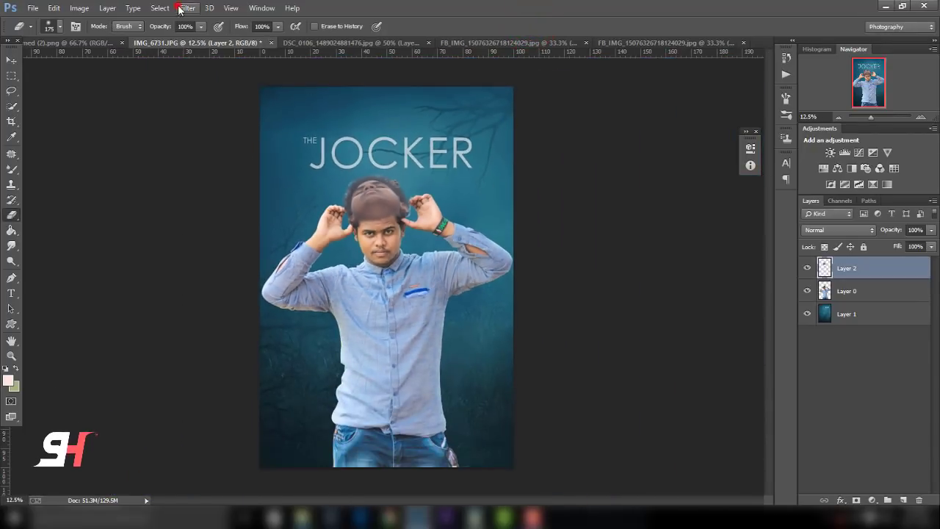
left_click(180, 9)
Camera Raw the head: Contrast +43, Shadows +33, Whites +18, Blacks +26, Vibrance +27, brighter oranges.
left_click(201, 112)
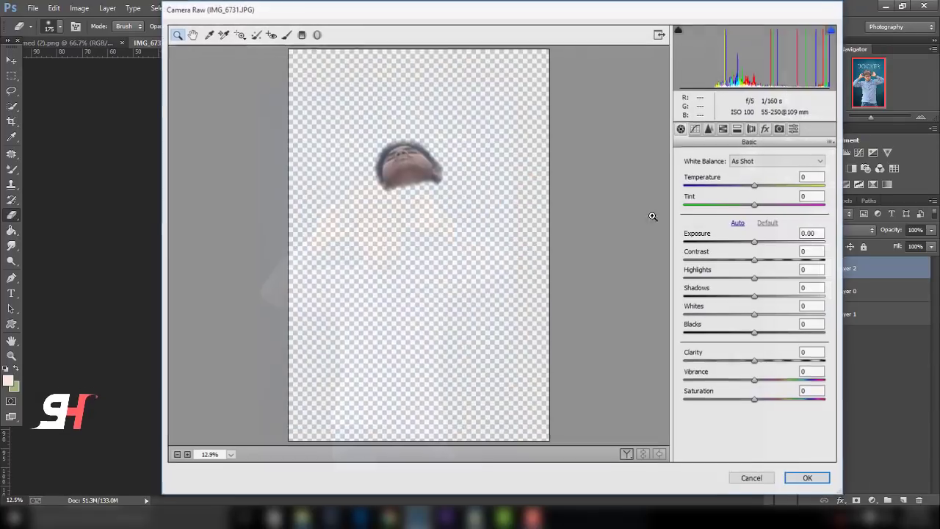
left_click_drag(768, 259, 785, 262)
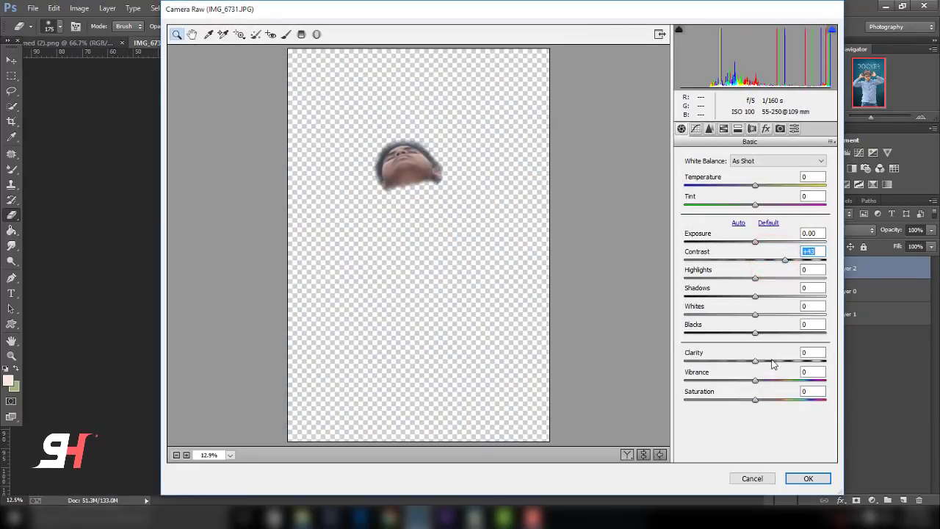
mouse_move(755, 360)
left_mouse_down()
mouse_move(768, 360)
mouse_move(774, 379)
mouse_move(763, 398)
left_mouse_up()
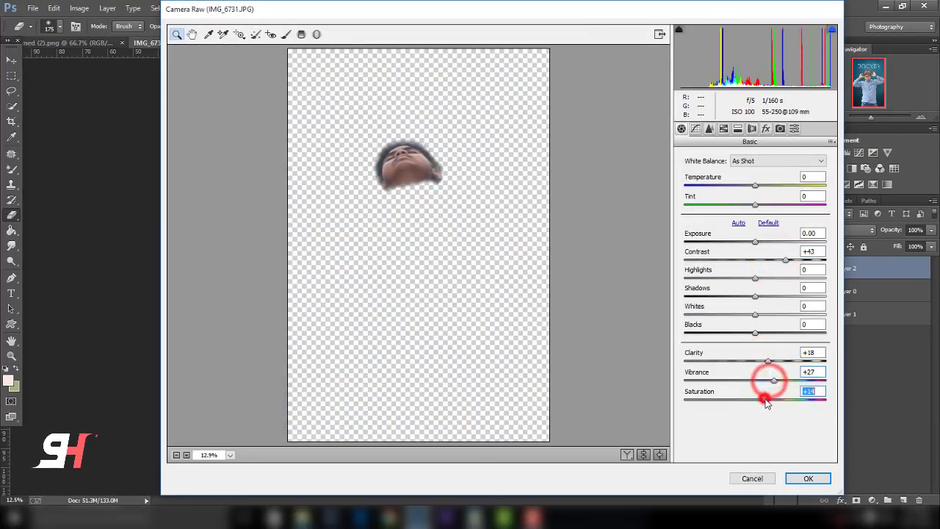
left_click_drag(755, 296, 778, 295)
left_click_drag(754, 333, 773, 333)
left_click_drag(755, 314, 767, 315)
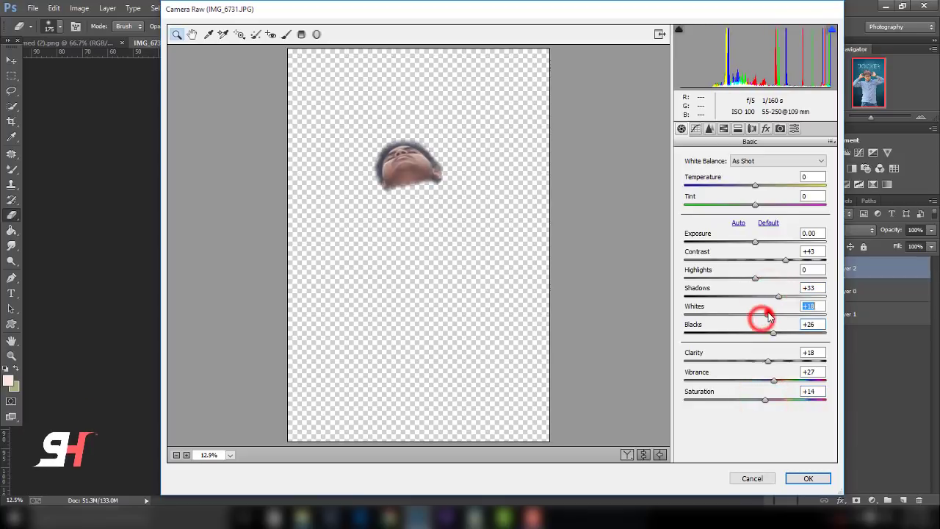
left_click(724, 130)
left_click(772, 230)
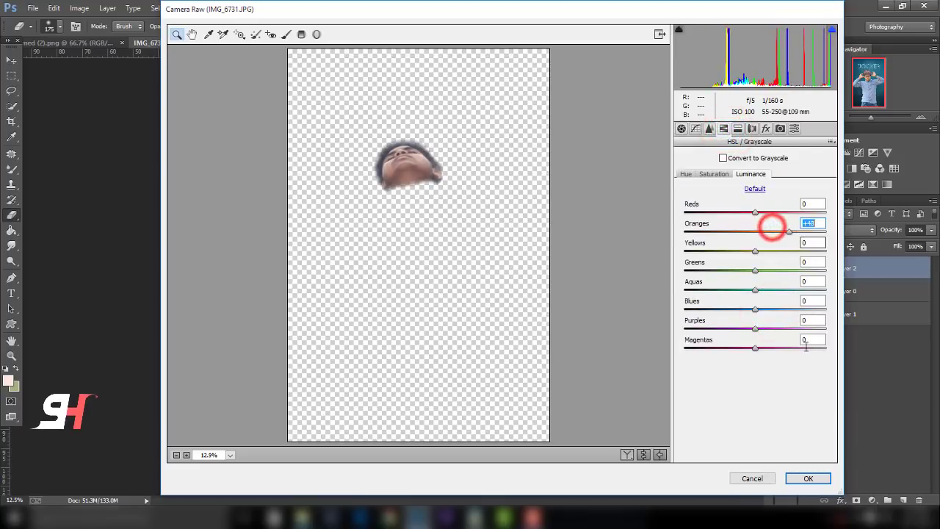
left_click(821, 478)
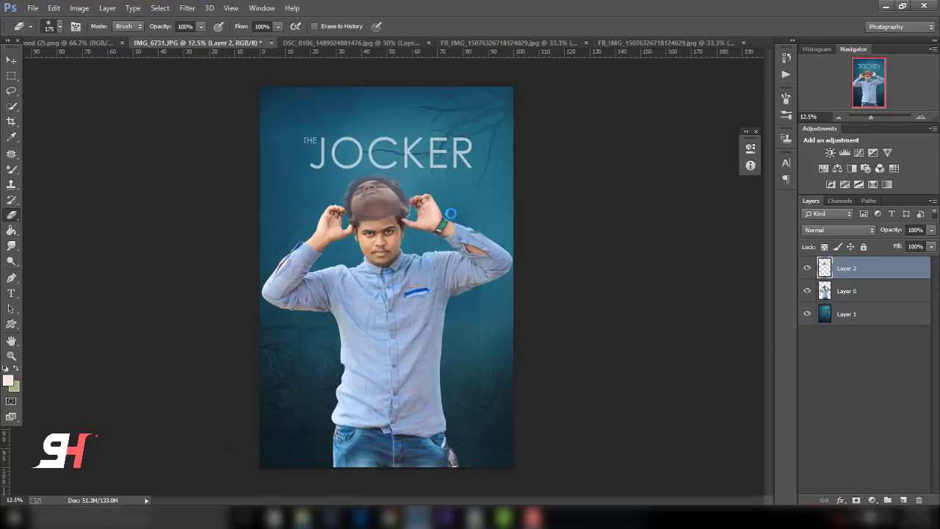
Zoom the view in to 100% on the upturned head.
left_click(197, 10)
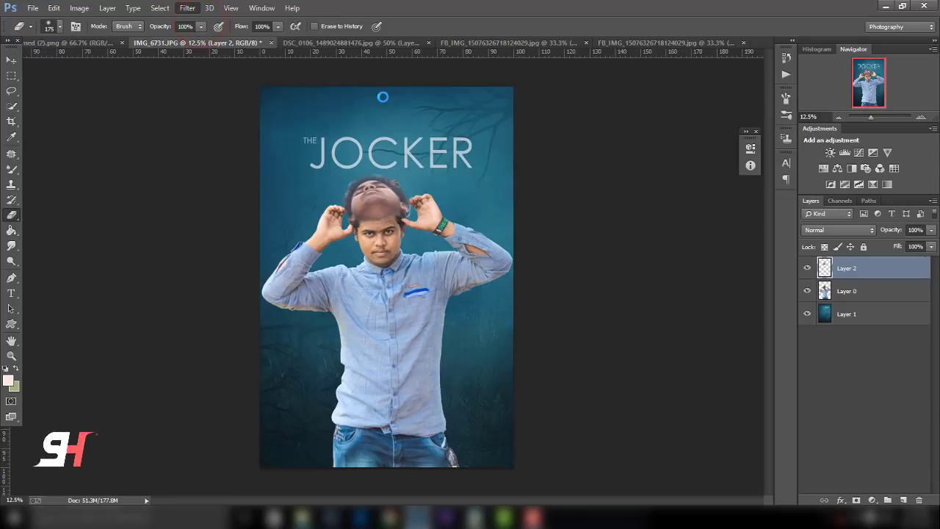
scroll(383, 97, "up", 2)
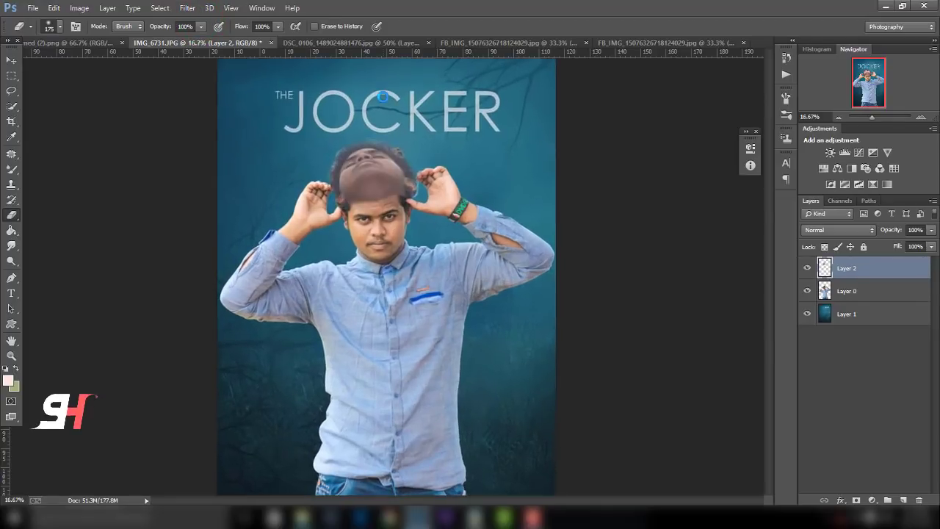
scroll(383, 218, "up", 1)
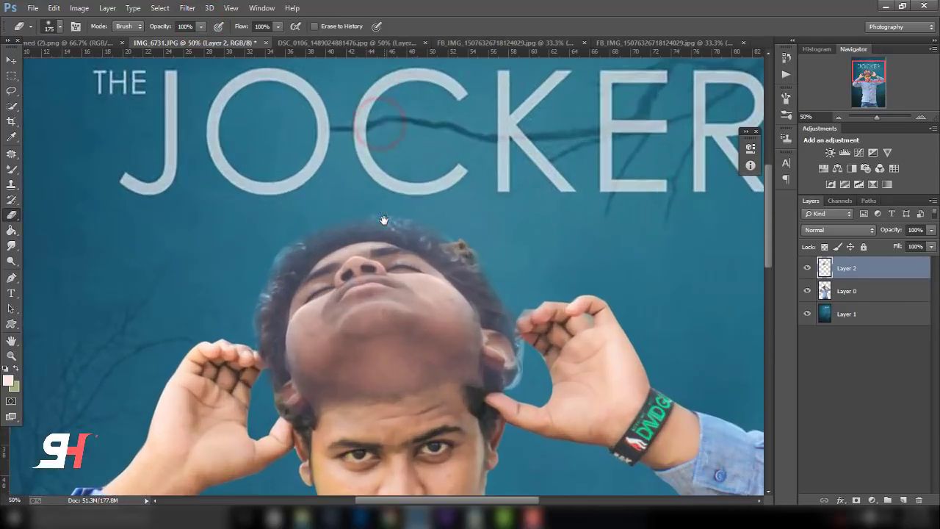
scroll(403, 223, "up", 1)
scroll(405, 231, "up", 1)
scroll(405, 229, "up", 1)
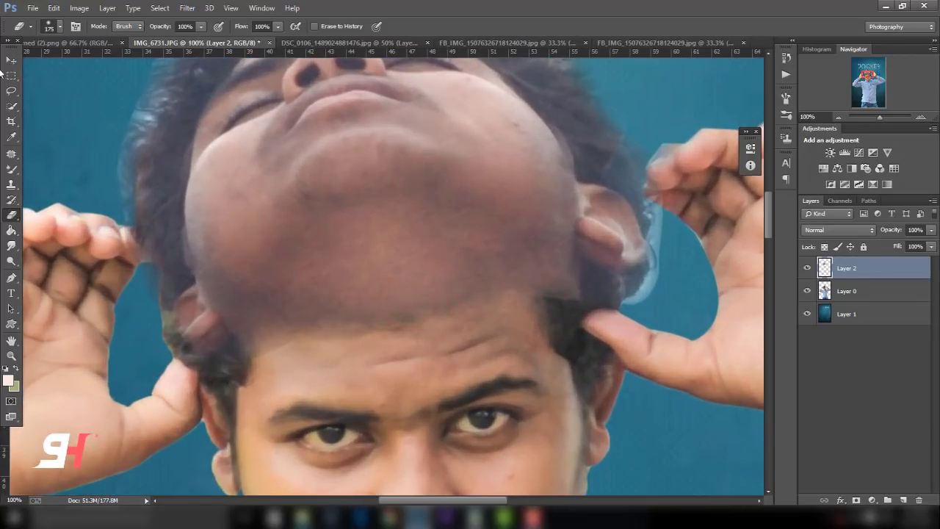
Set up the Smudge tool with a soft 90 px brush at 66% strength, then launch Liquify.
left_click(11, 246)
right_click(370, 252)
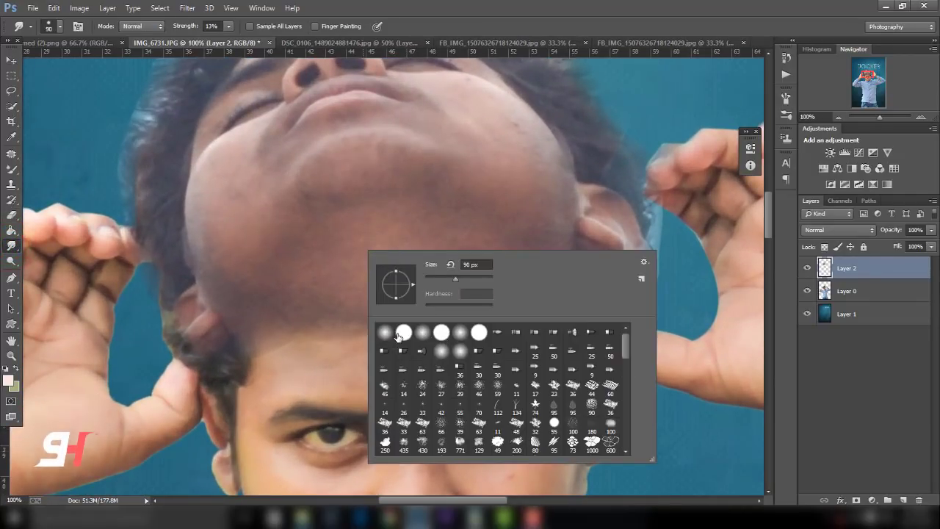
left_click(256, 373)
right_click(328, 352)
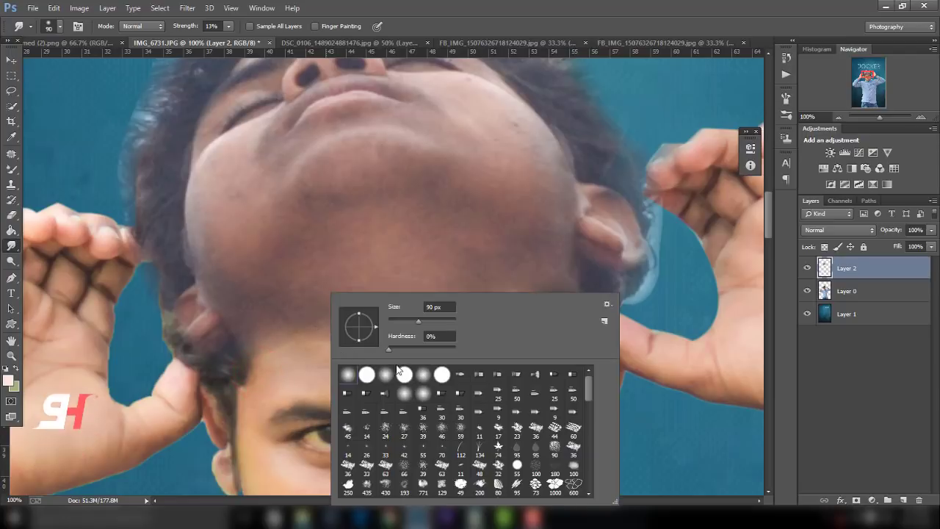
left_click(223, 27)
left_click_drag(229, 38, 261, 38)
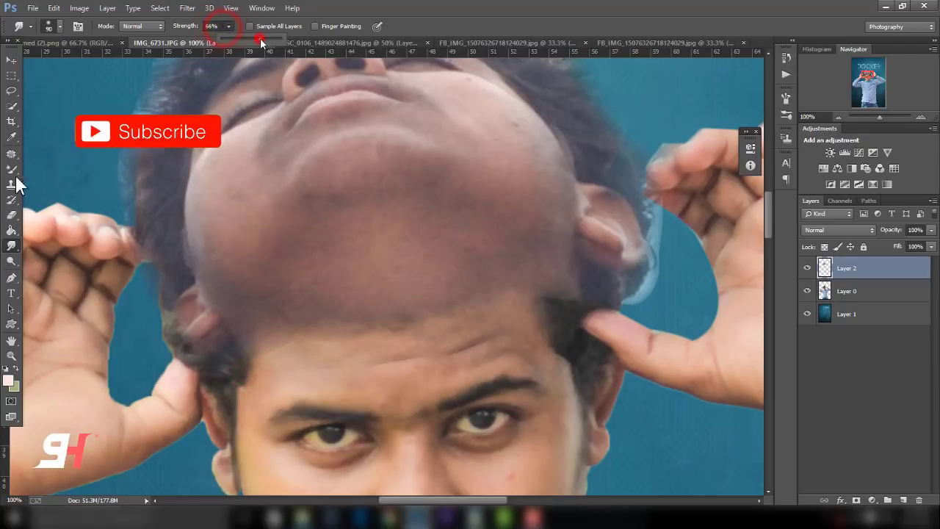
left_click_drag(267, 367, 304, 331)
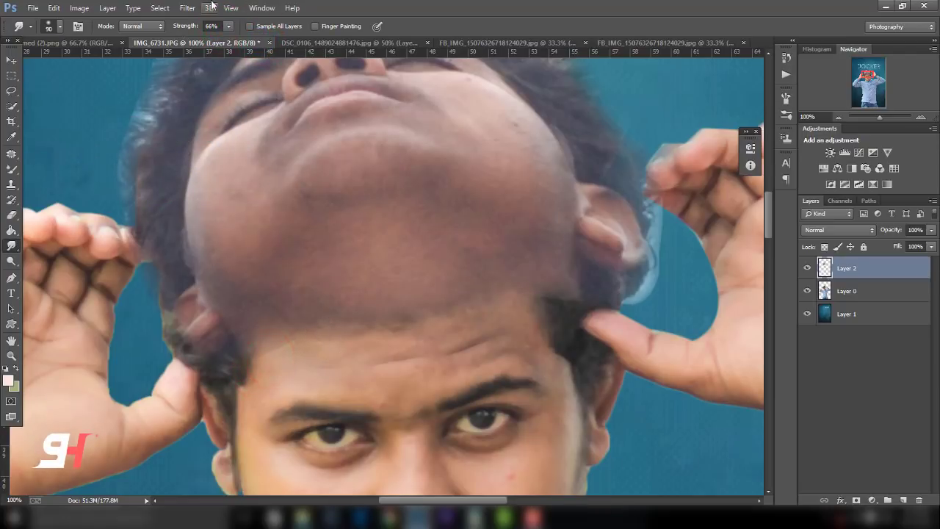
left_click(188, 8)
left_click(210, 98)
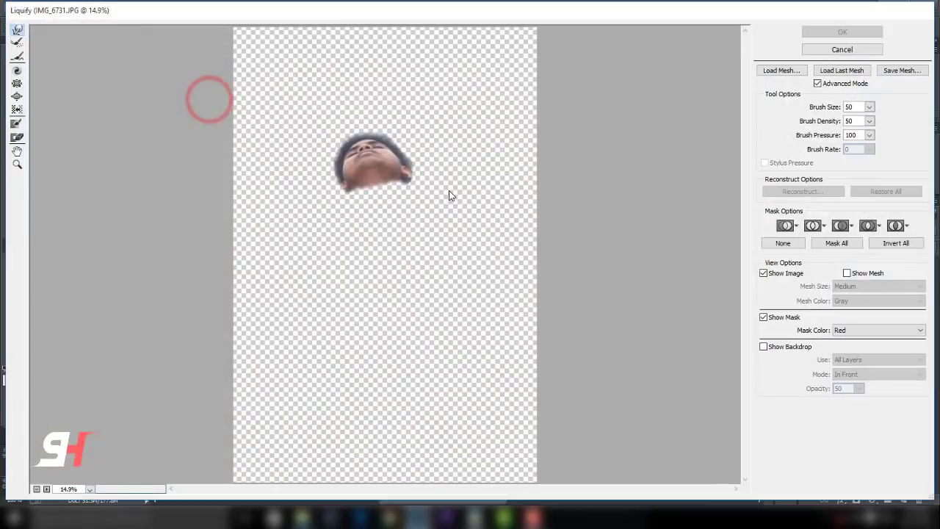
In Liquify, forward-warp the head's chin edge upward into a tighter shape and apply.
key("ctrl+plus")
key("ctrl+plus")
key("ctrl+plus")
key("ctrl+plus")
key("ctrl+plus")
left_click_drag(419, 130, 399, 281)
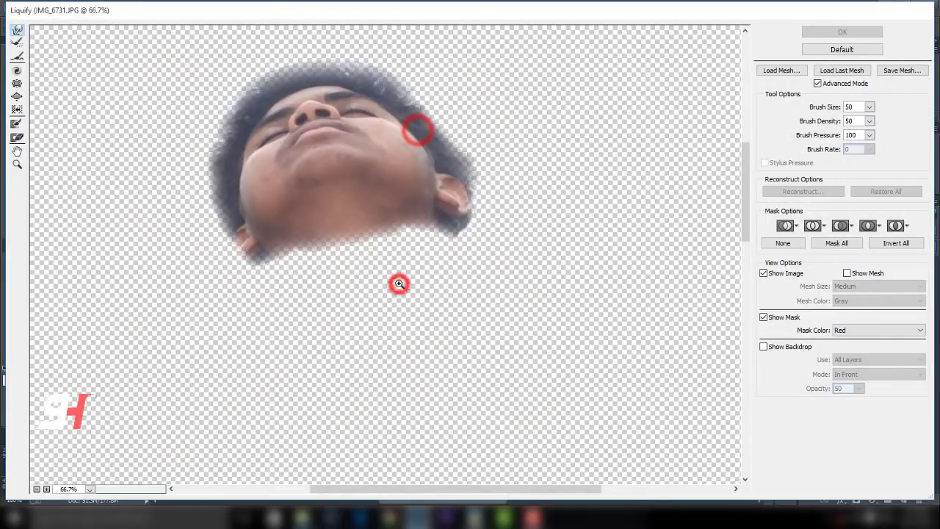
left_click_drag(380, 165, 391, 236)
key("ctrl+plus")
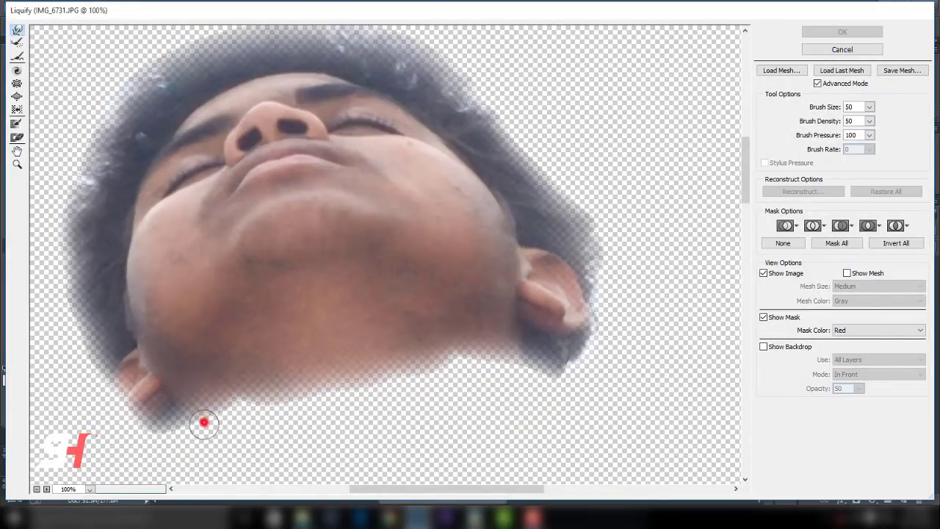
left_click(203, 422)
mouse_move(259, 404)
left_mouse_down()
mouse_move(318, 398)
mouse_move(361, 365)
left_mouse_up()
left_click_drag(408, 387, 451, 360)
left_click_drag(395, 384, 419, 341)
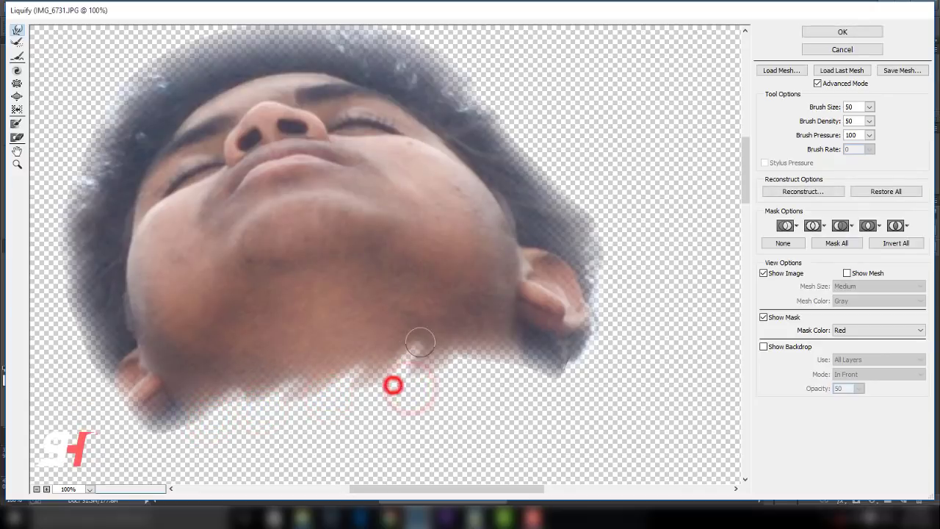
left_click_drag(477, 362, 481, 342)
left_click_drag(313, 382, 246, 411)
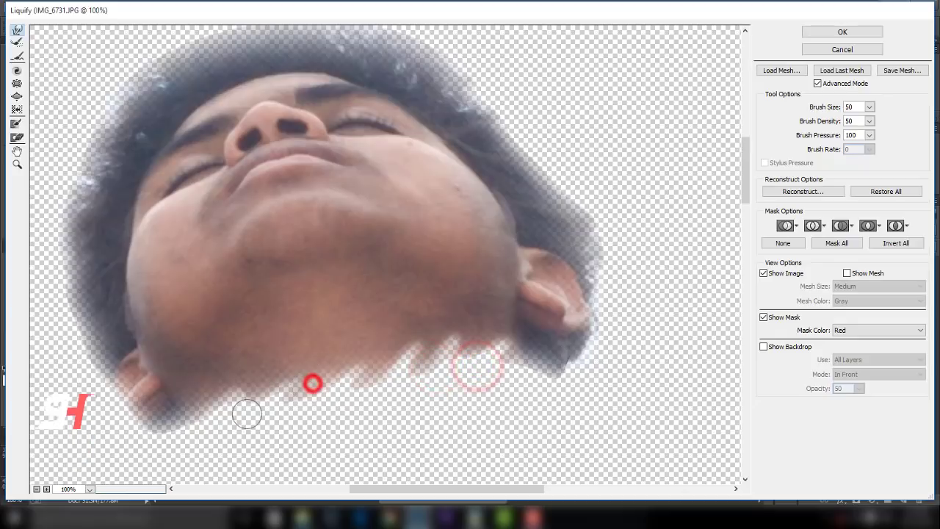
left_click(841, 33)
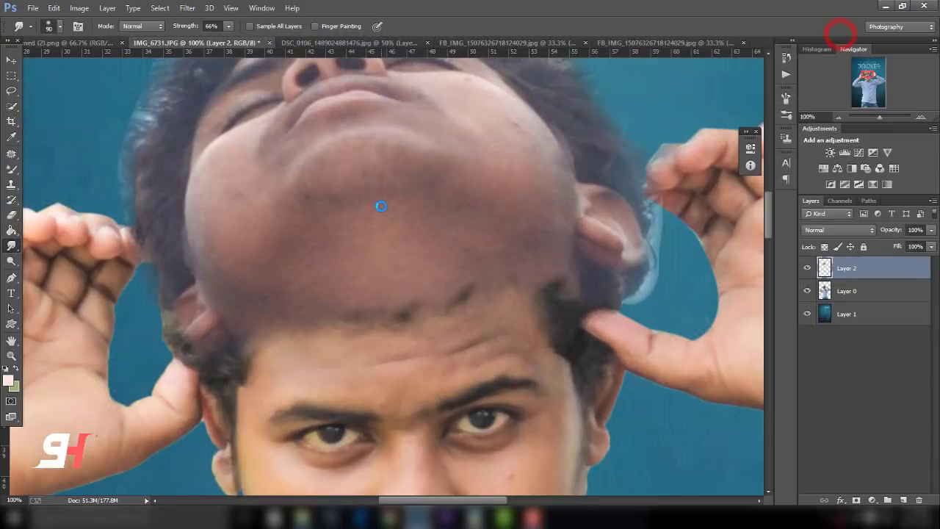
Scroll around the poster and switch to the FB_IMG document holding the eye mask.
scroll(377, 203, "down", 1)
scroll(377, 204, "down", 1)
scroll(380, 206, "down", 1)
scroll(380, 207, "down", 1)
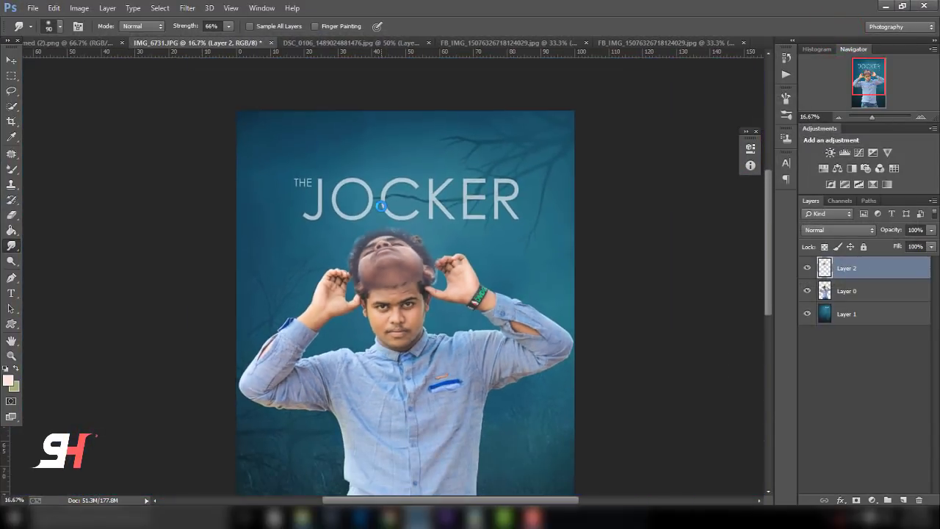
scroll(380, 207, "up", 1)
scroll(380, 206, "up", 2)
scroll(380, 206, "up", 1)
scroll(380, 206, "down", 1)
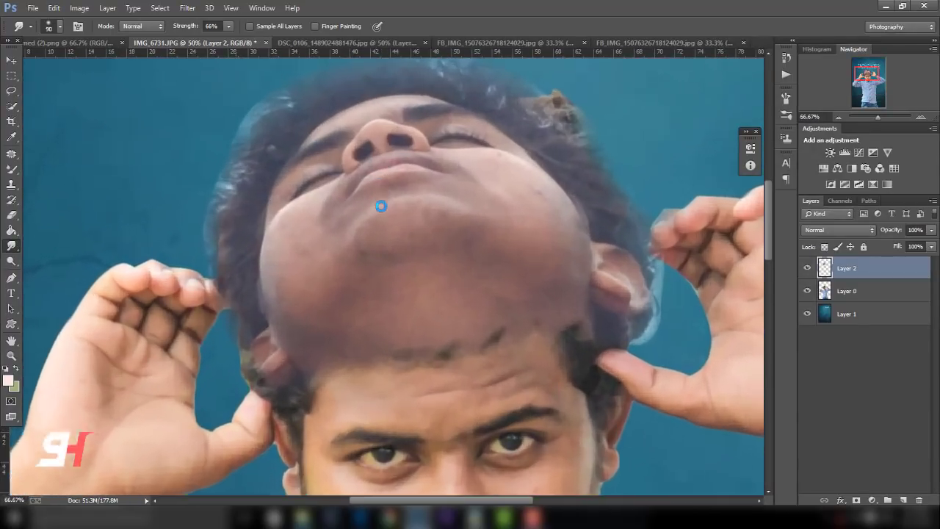
scroll(380, 207, "down", 1)
scroll(380, 206, "down", 1)
scroll(380, 206, "down", 1)
scroll(380, 206, "down", 1)
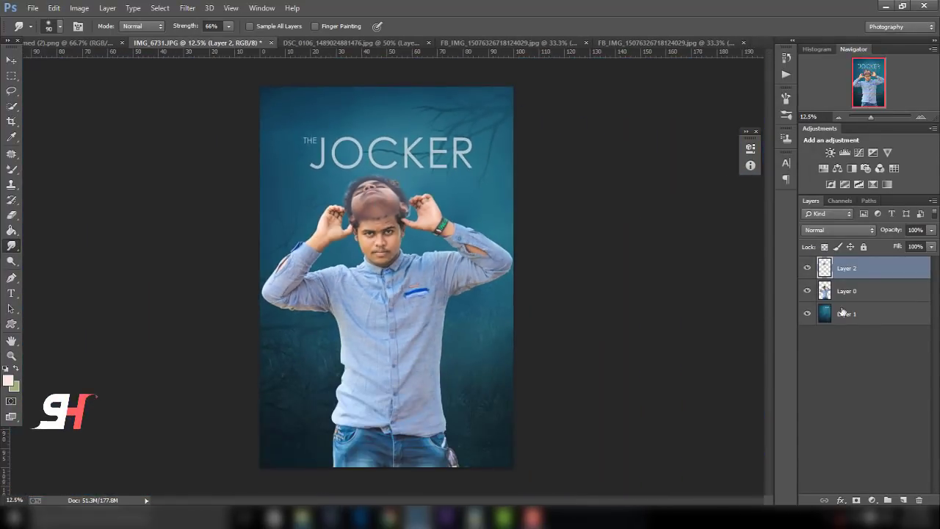
left_click(461, 42)
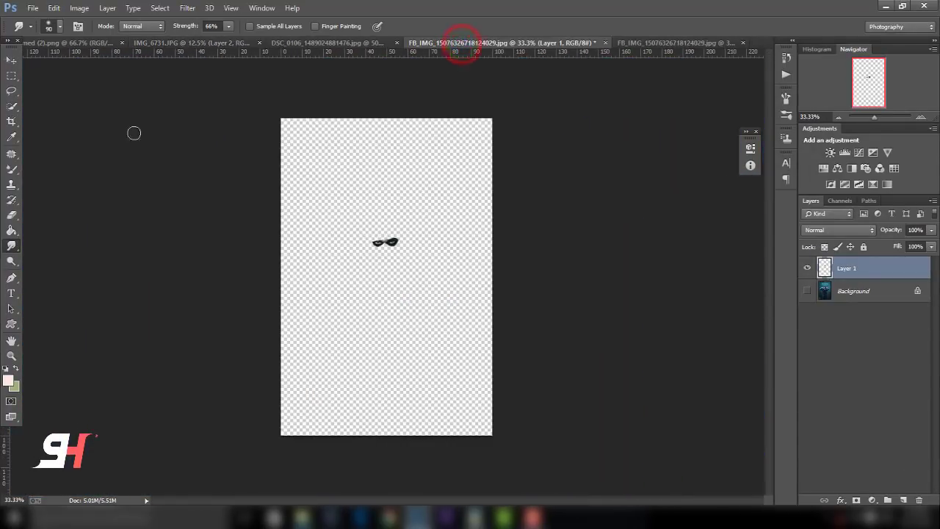
Move the black eye mask onto the man's face and enlarge it to cover both eyes.
left_click(10, 62)
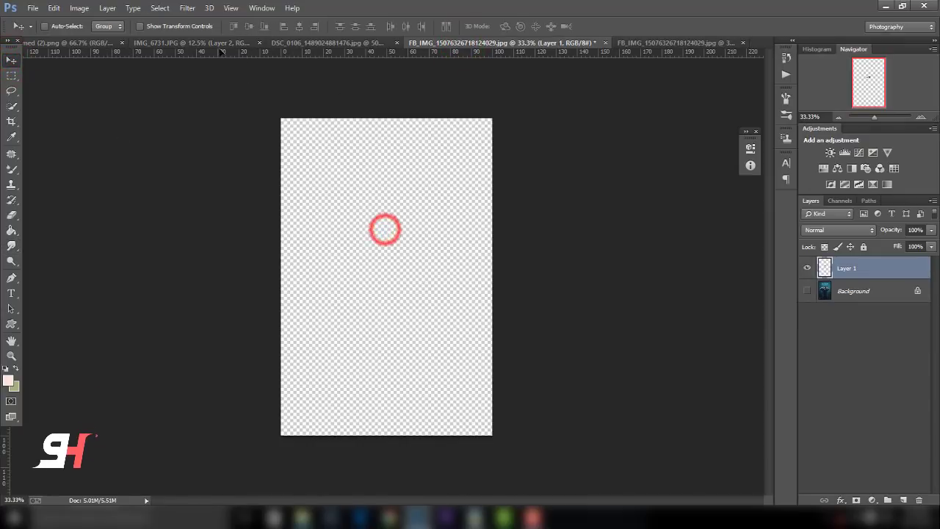
left_click_drag(343, 165, 391, 239)
scroll(391, 239, "up", 3)
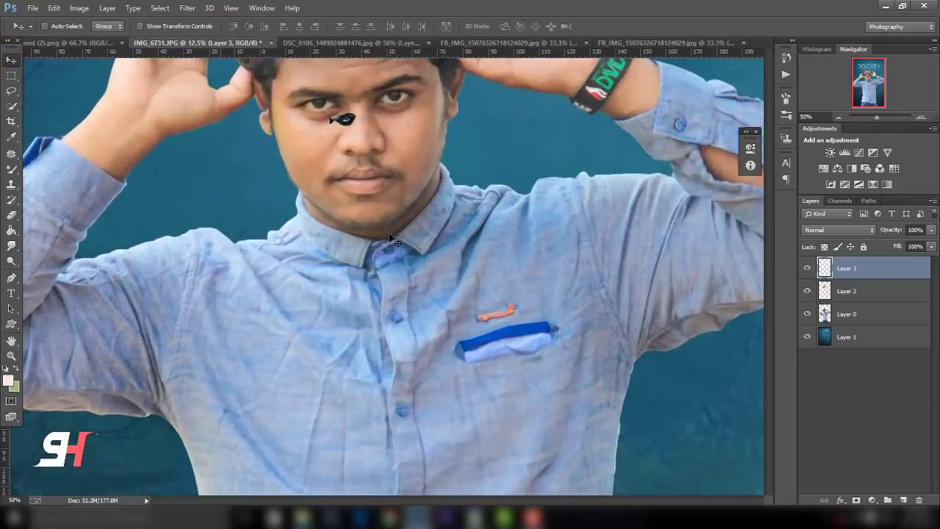
scroll(397, 250, "up", 1)
scroll(407, 268, "up", 1)
key("ctrl+t")
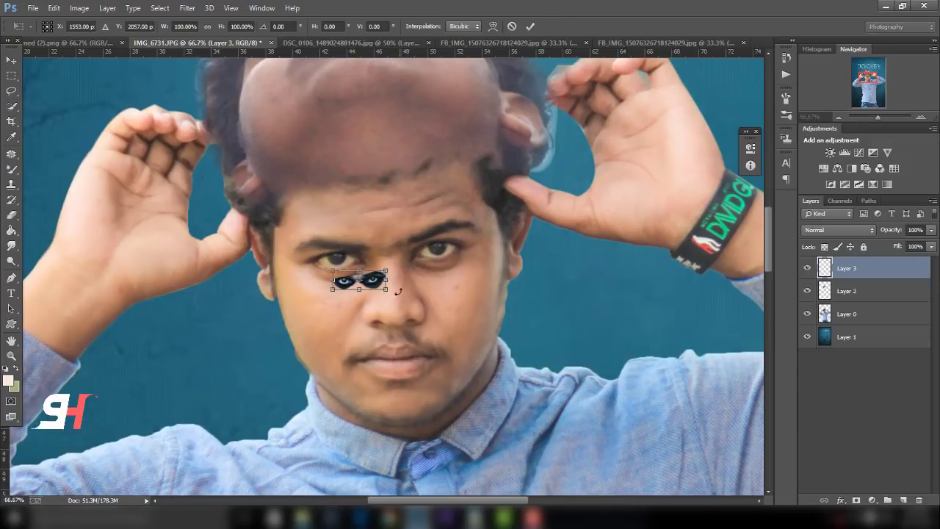
left_click_drag(389, 292, 474, 293)
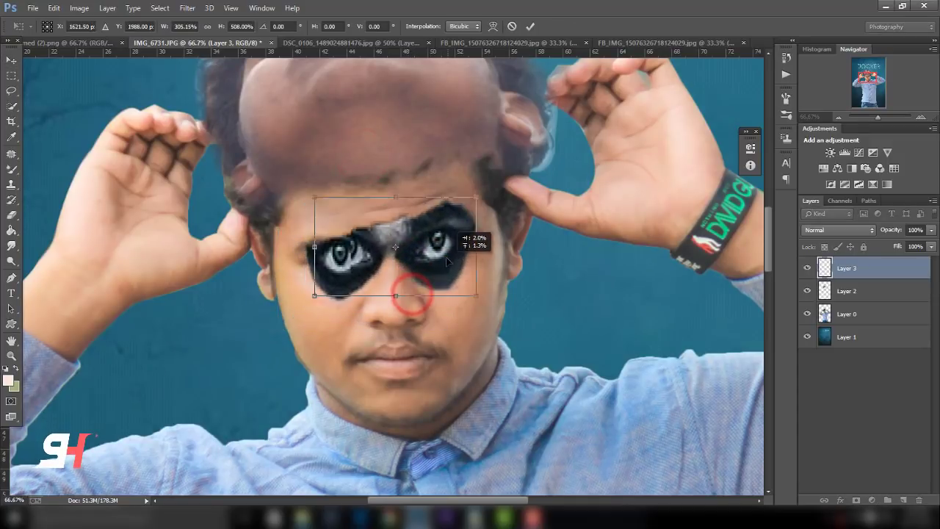
left_click_drag(473, 244, 495, 239)
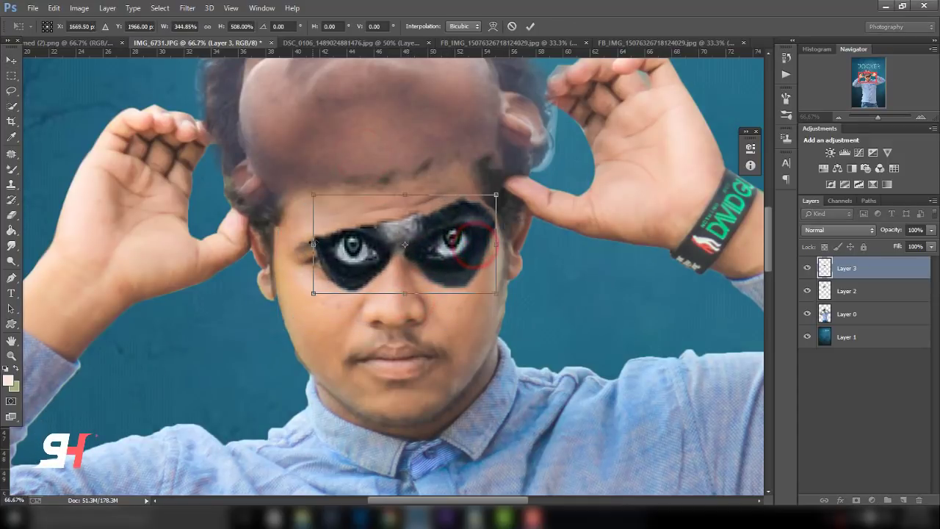
left_click(529, 27)
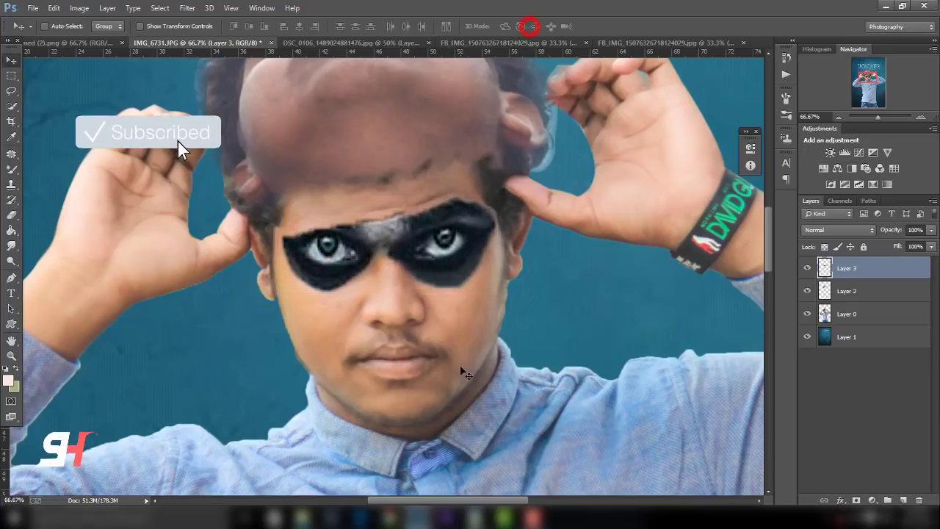
Erase the mask's bridge between the eyes above the nose with a smaller eraser.
key("ctrl+plus")
left_click(11, 214)
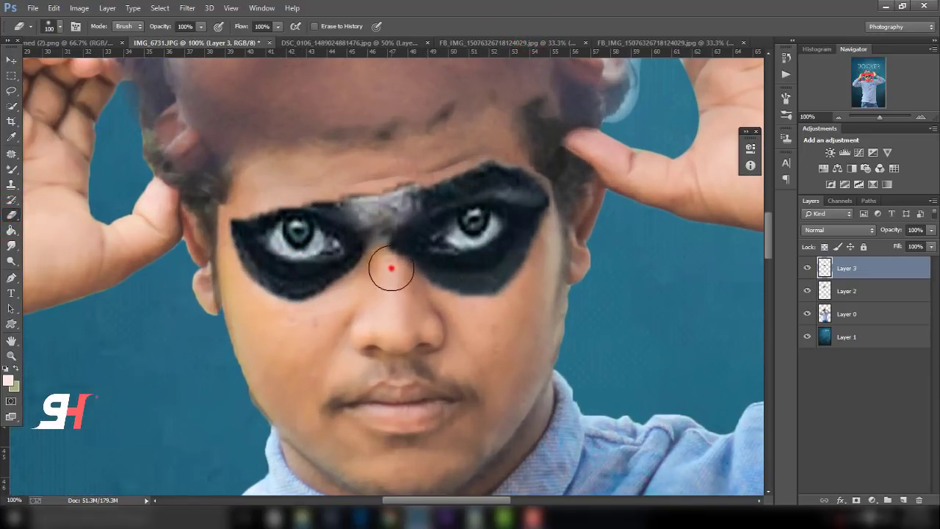
left_click_drag(392, 269, 385, 244)
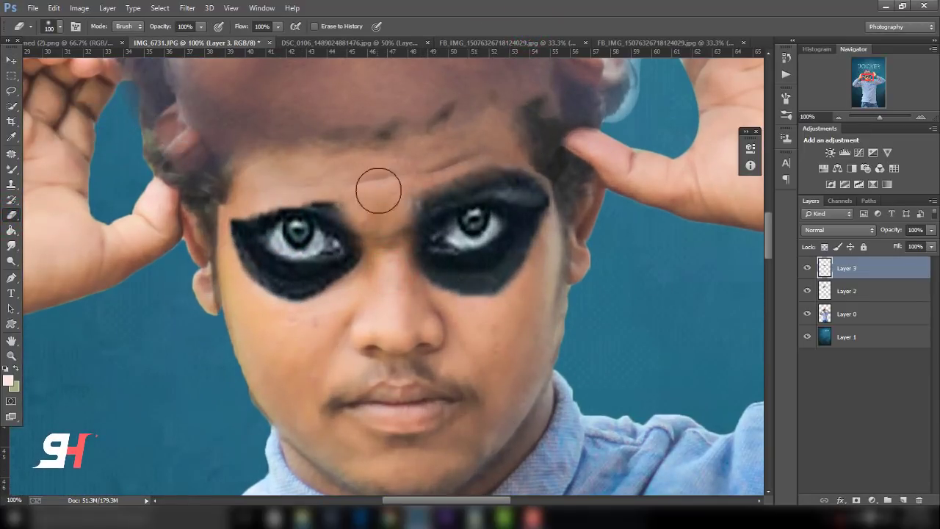
key("bracketleft")
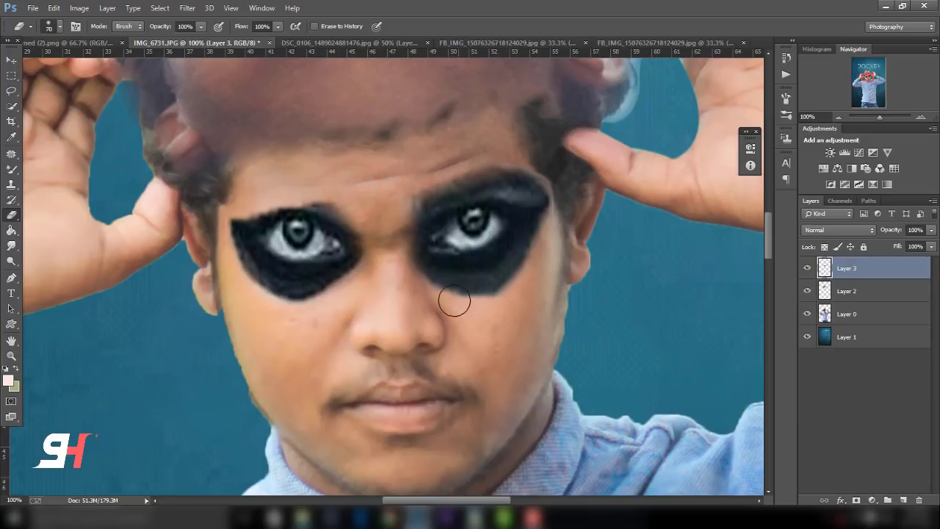
Erase the right patch's lower edge and cut that patch onto its own layer.
left_click_drag(453, 301, 536, 272)
key("v")
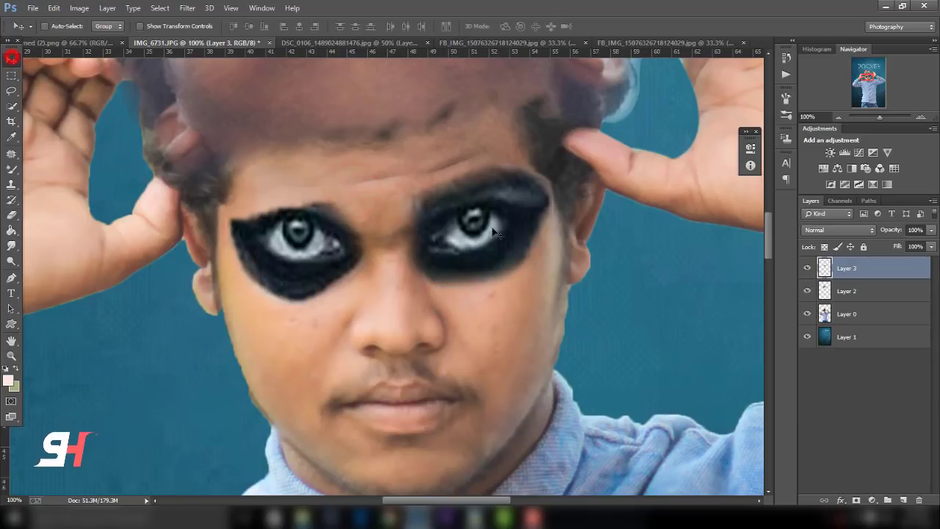
left_click(11, 90)
left_click_drag(383, 151, 575, 318)
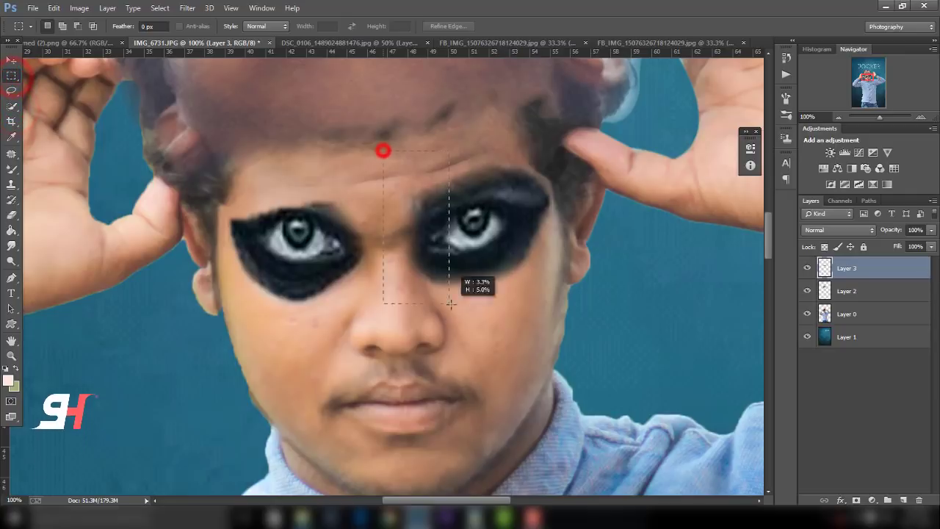
right_click(472, 191)
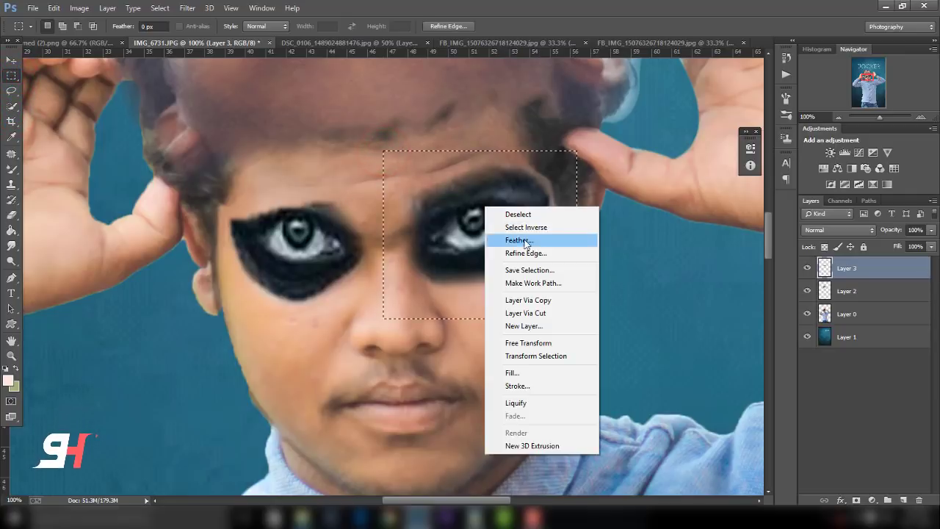
left_click(532, 313)
Move the left eye patch down and shrink it to fit the left eye.
left_click(11, 58)
left_click_drag(283, 245, 305, 278)
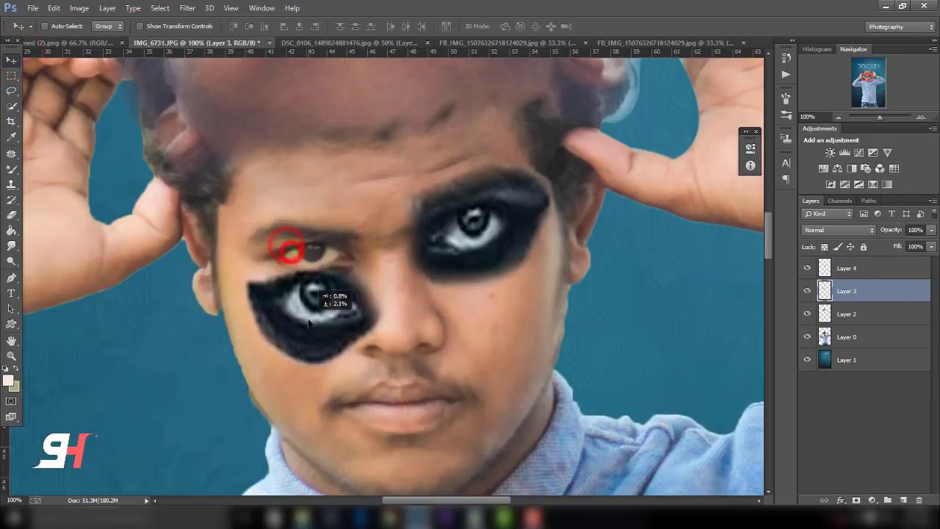
key("ctrl+t")
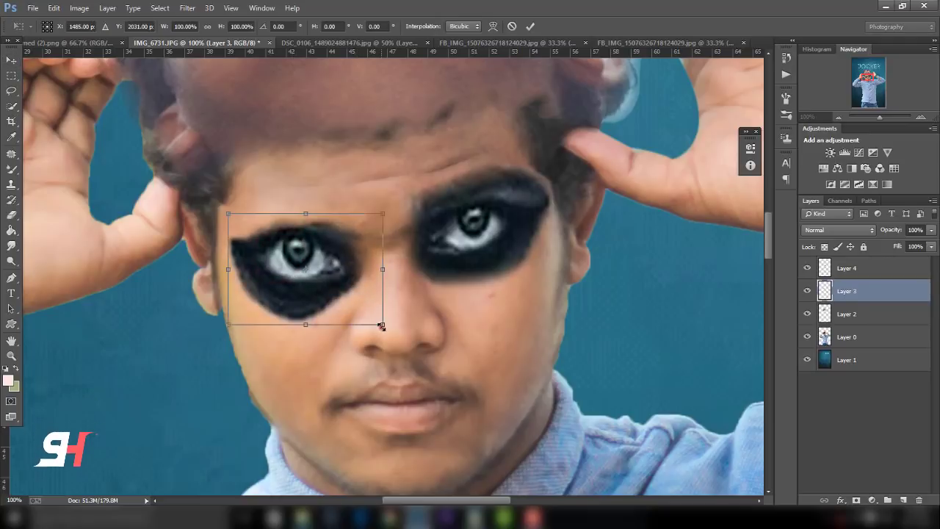
mouse_move(380, 325)
left_mouse_down()
mouse_move(332, 281)
mouse_move(342, 289)
left_mouse_up()
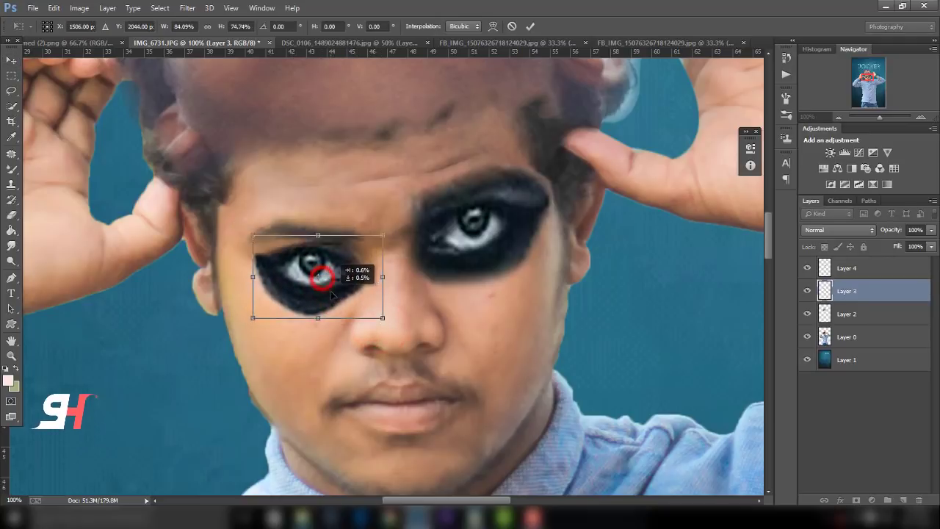
left_click(530, 26)
Move the right eye patch down, scale it down and tilt it about 6 degrees.
left_click(488, 261)
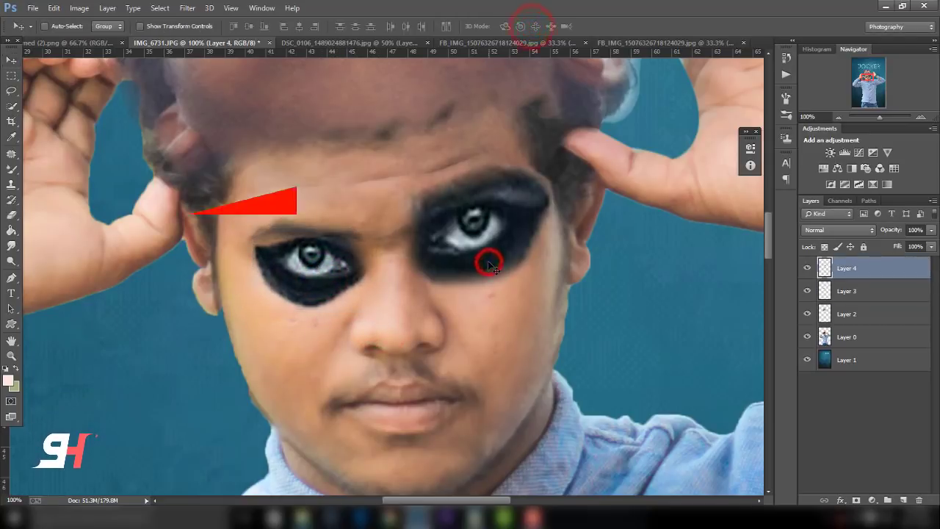
left_click_drag(488, 260, 487, 320)
left_click_drag(551, 356, 523, 334)
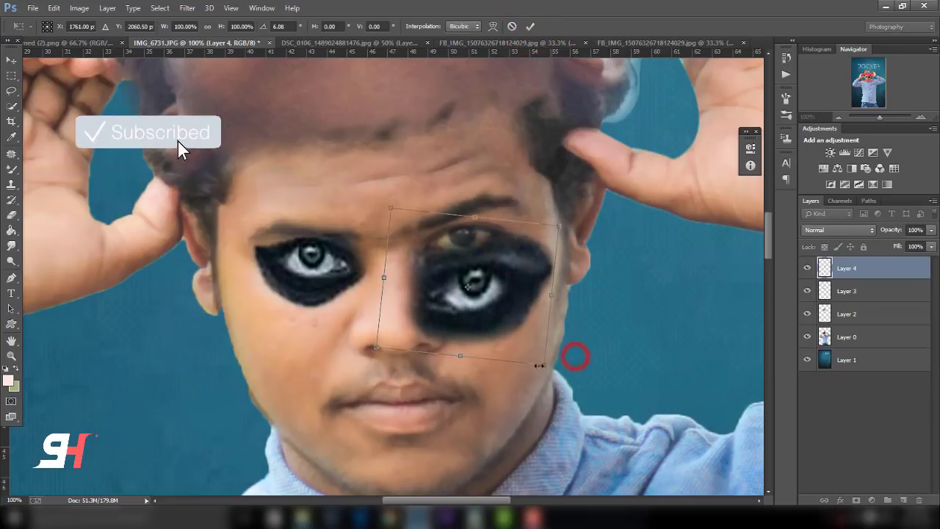
mouse_move(540, 365)
left_mouse_down()
mouse_move(489, 310)
mouse_move(499, 280)
left_mouse_up()
left_click(530, 26)
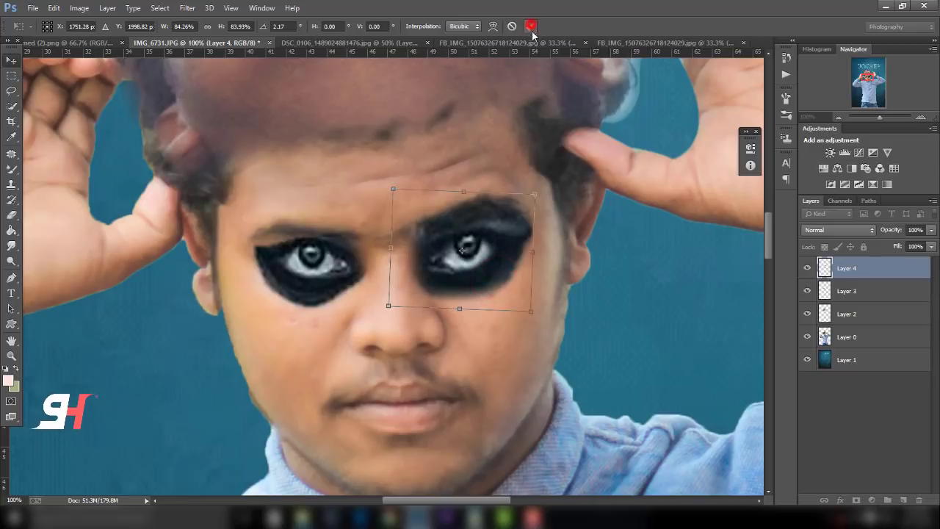
Erase stray black paint above the right eye.
left_click(12, 216)
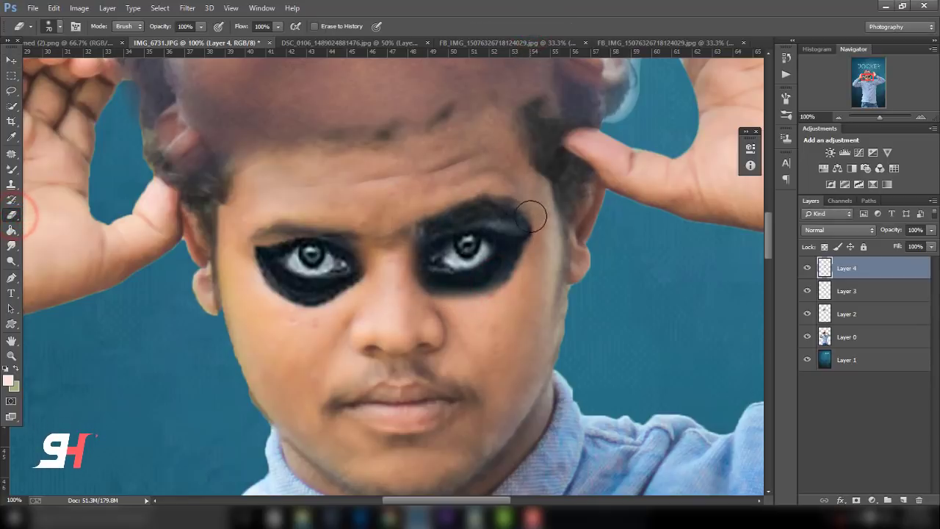
left_click_drag(525, 212, 430, 216)
key("ctrl+minus")
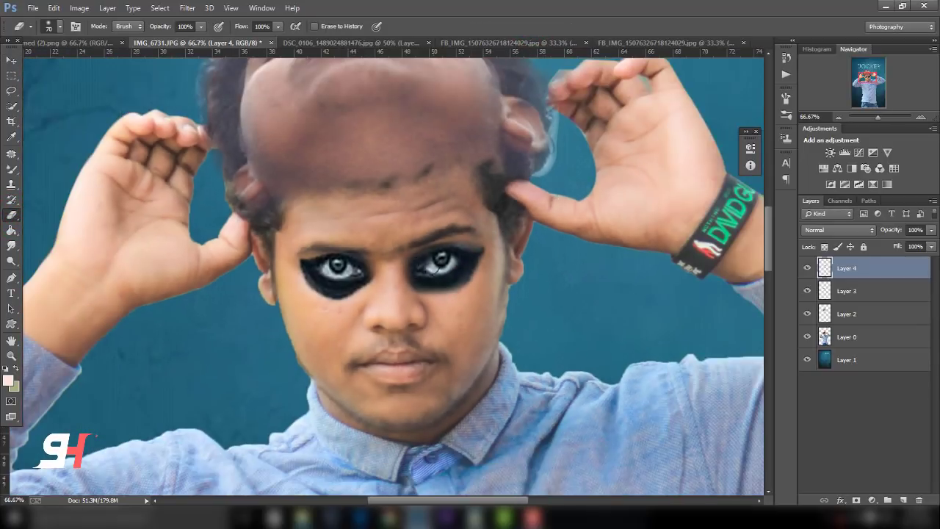
left_click(9, 61)
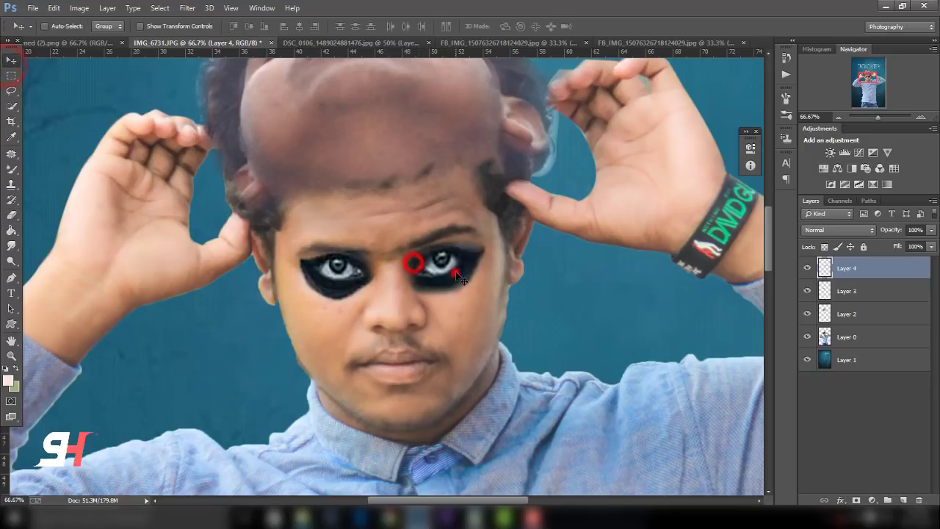
Nudge the right eye patch, then delete its layer.
key("ctrl+minus")
key("ctrl+minus")
key("ctrl+minus")
key("ctrl+minus")
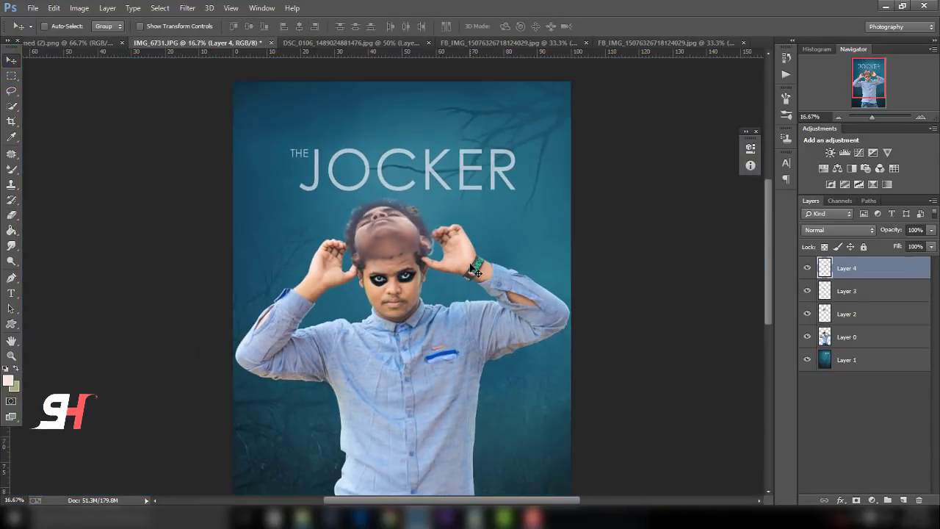
key("ctrl+plus")
key("ctrl+plus")
key("ctrl+plus")
key("ctrl+plus")
key("ctrl+plus")
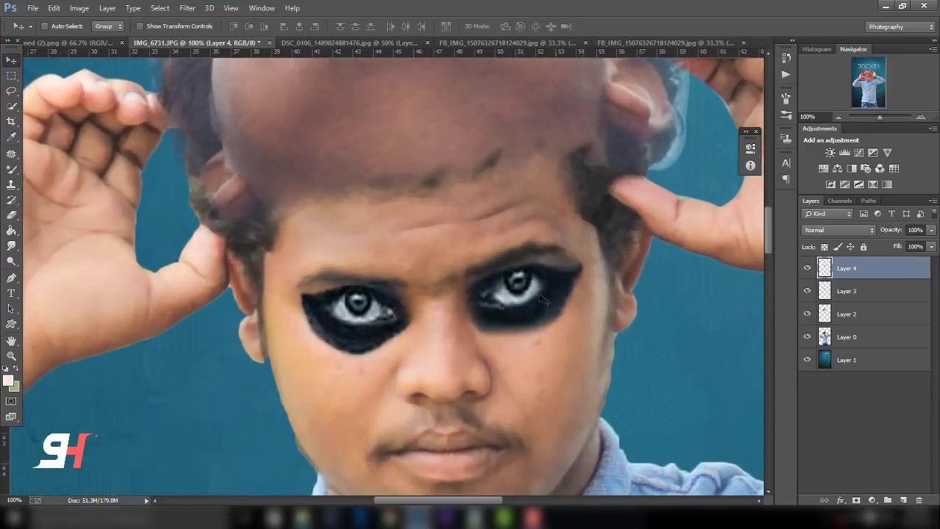
mouse_move(543, 299)
left_mouse_down()
mouse_move(526, 320)
mouse_move(528, 309)
left_mouse_up()
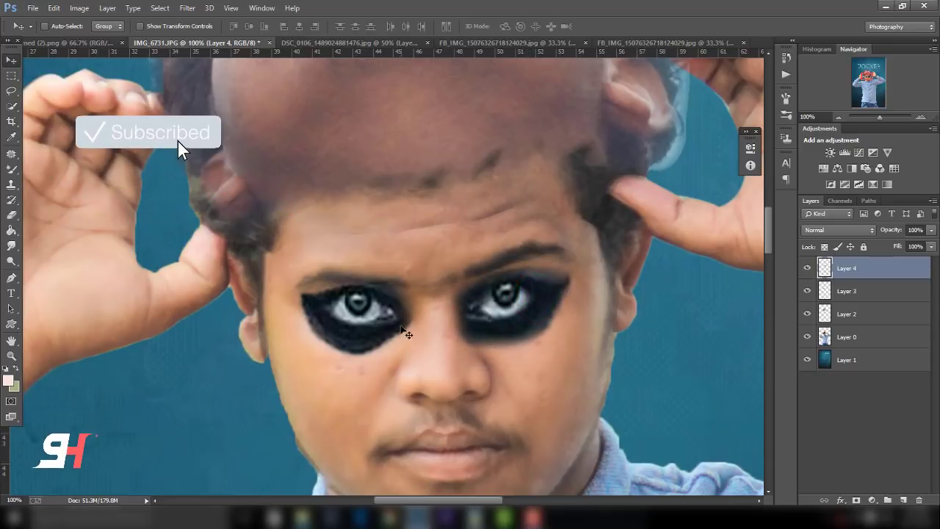
left_click(502, 326)
key("Delete")
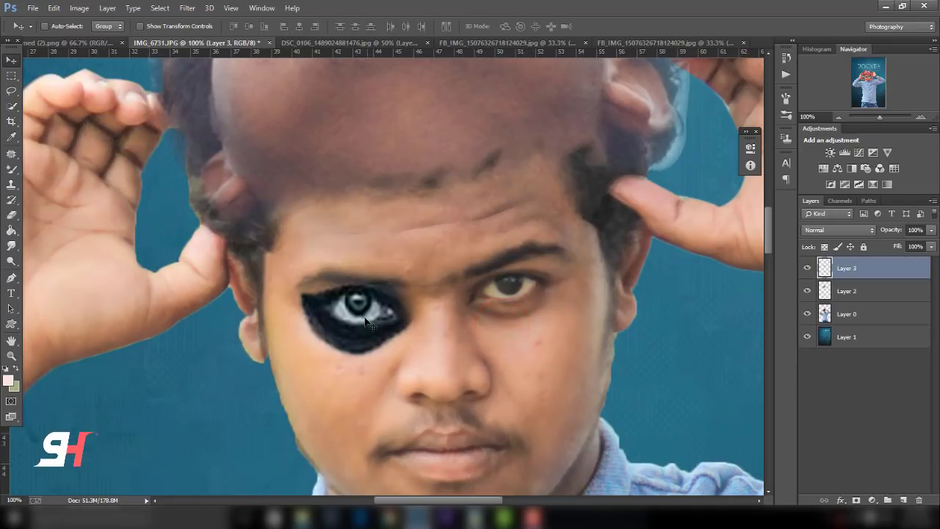
Duplicate the left eye patch, flip it horizontally, rotate about 12° and fit it over the right eye.
key("ctrl+j")
left_click_drag(364, 321, 525, 353)
key("ctrl+t")
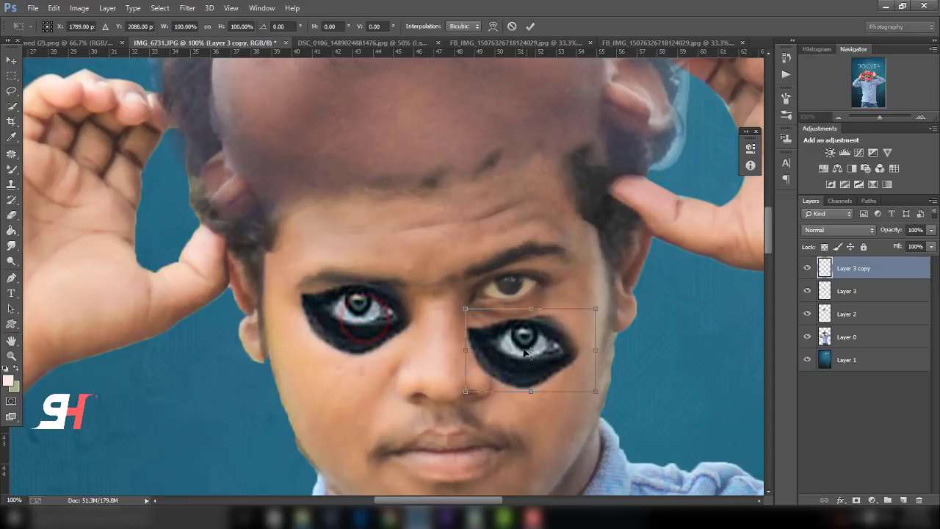
mouse_move(464, 350)
left_mouse_down()
mouse_move(593, 351)
mouse_move(549, 309)
left_mouse_up()
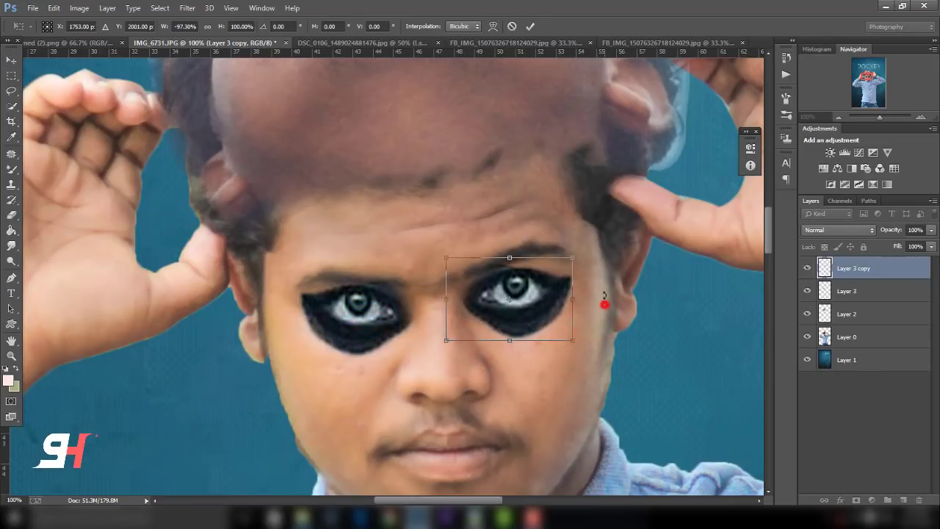
left_click_drag(604, 299, 599, 279)
left_click_drag(549, 300, 546, 305)
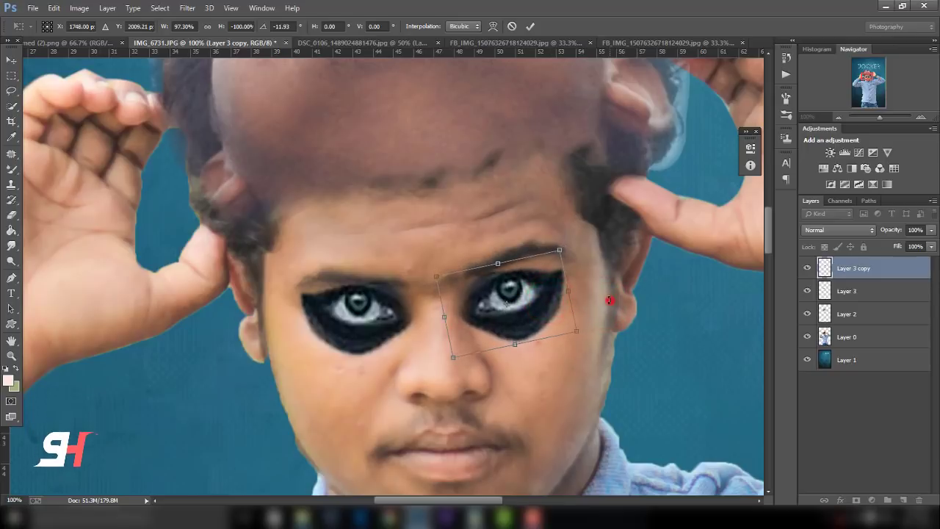
left_click(529, 26)
key("ctrl+minus")
key("ctrl+minus")
key("ctrl+minus")
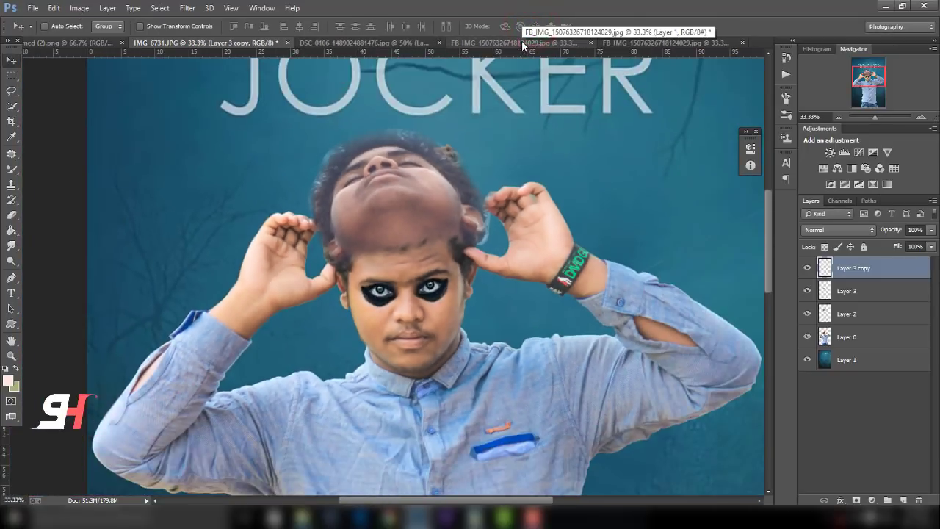
Add a new empty layer and pick red as the foreground paint colour.
left_click(902, 498)
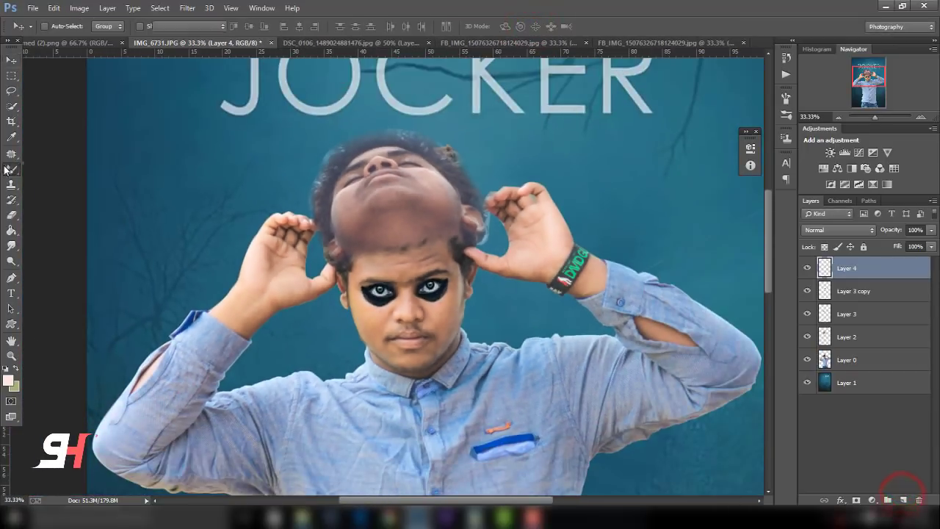
key("i")
left_click(8, 379)
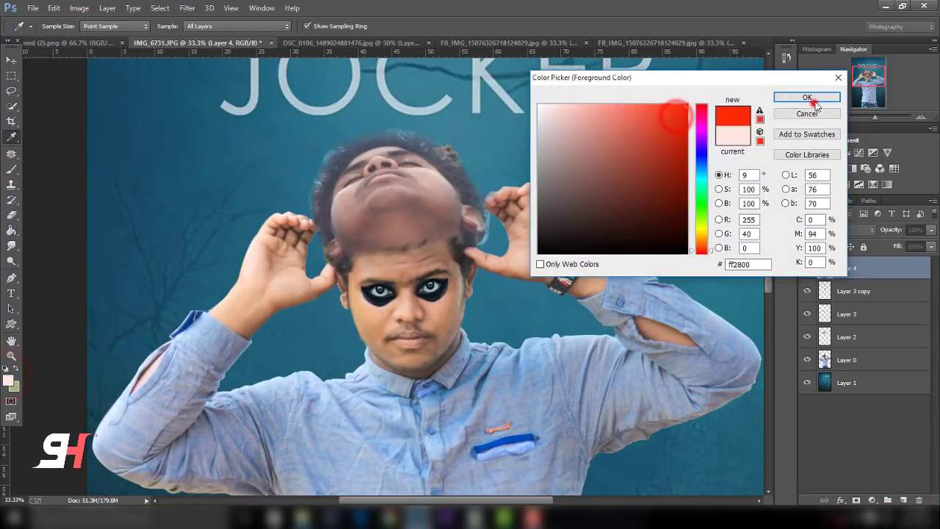
left_click(807, 97)
key("b")
Set the new layer to Lighten and paint a red smile over the lips and cheeks.
left_click(837, 229)
left_click(820, 89)
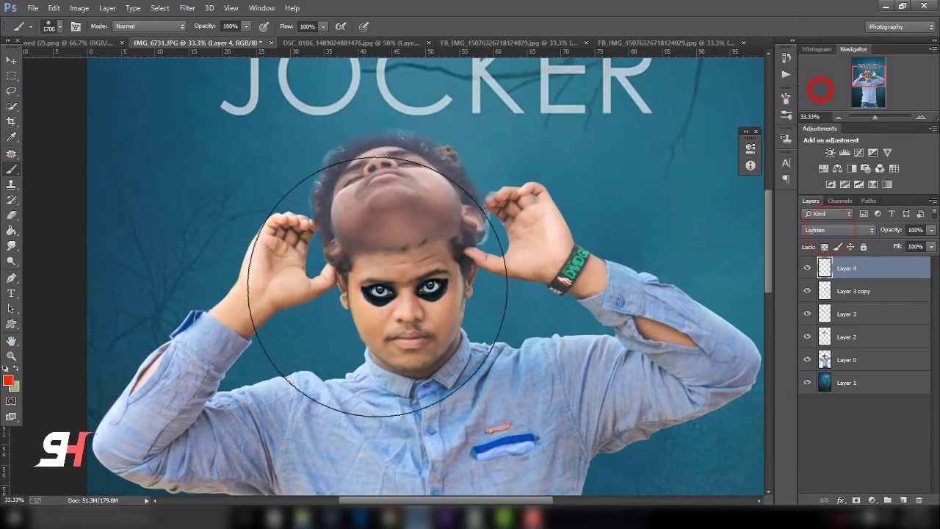
scroll(377, 287, "up", 1)
scroll(367, 304, "up", 1)
scroll(440, 308, "up", 1)
key("bracketleft")
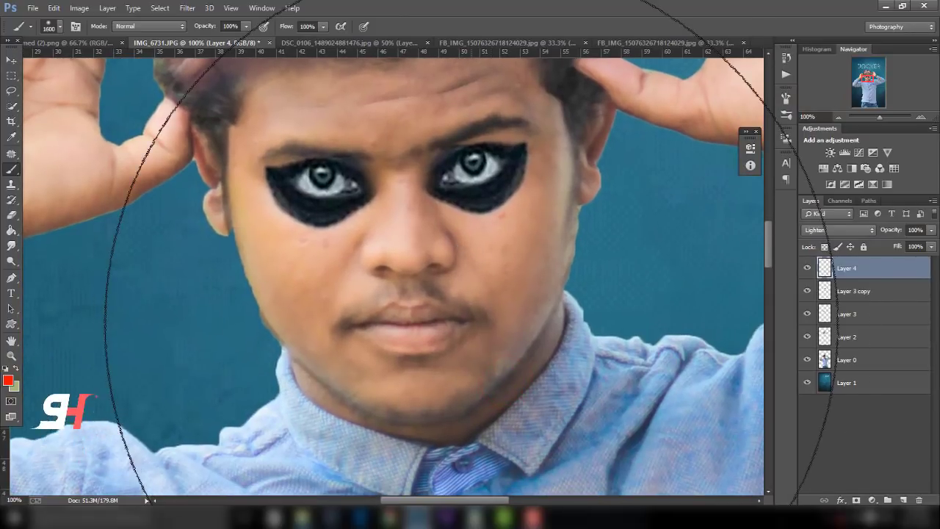
key("bracketleft")
key("bracketleft")
key("bracketleft")
key("bracketleft")
key("bracketleft")
key("bracketleft")
left_click(425, 317)
mouse_move(405, 315)
left_mouse_down()
mouse_move(377, 319)
mouse_move(518, 296)
mouse_move(437, 332)
left_mouse_up()
left_click_drag(297, 303, 444, 347)
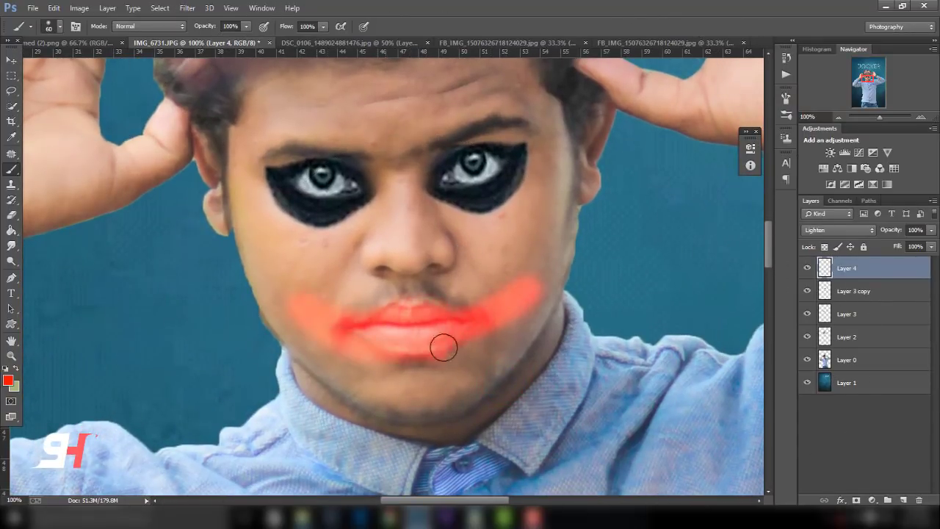
Switch the red paint layer's blend mode to Overlay and lower its opacity.
left_click(837, 229)
left_click(823, 94)
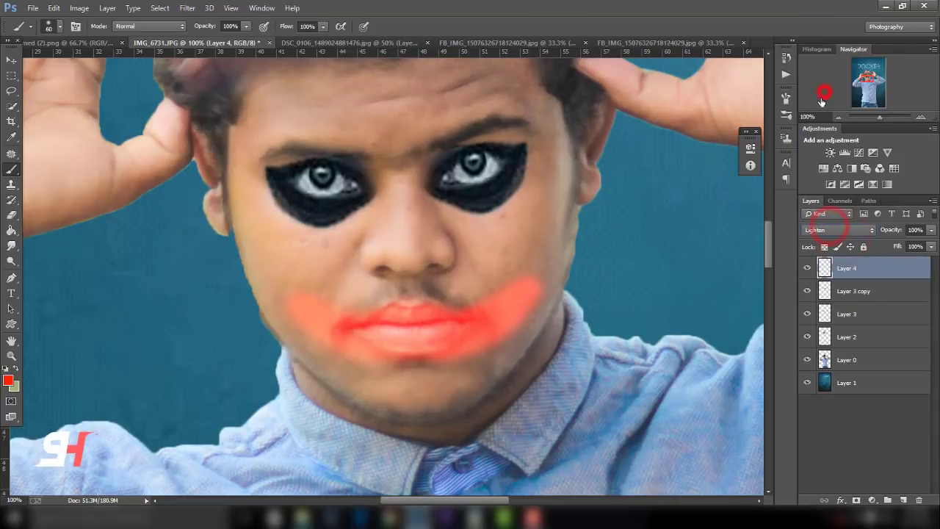
key("Down")
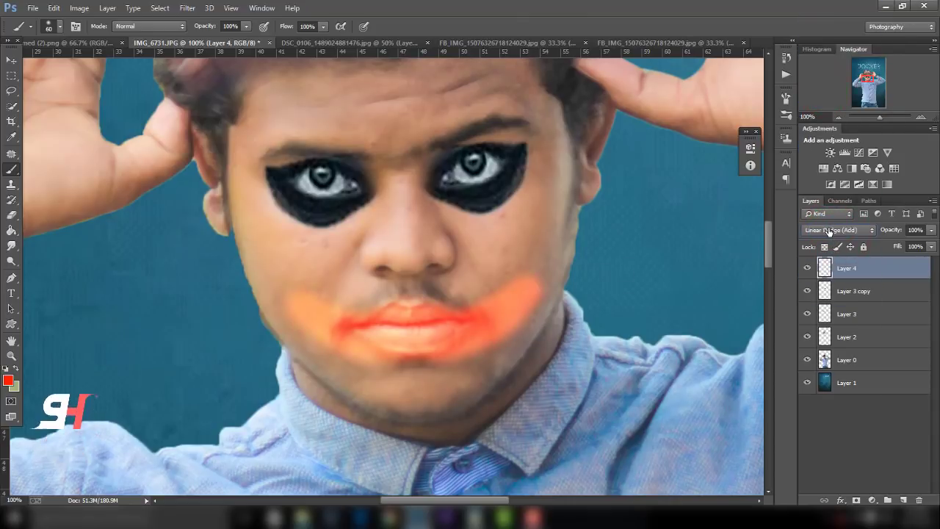
key("Down")
key("Down")
key("Down")
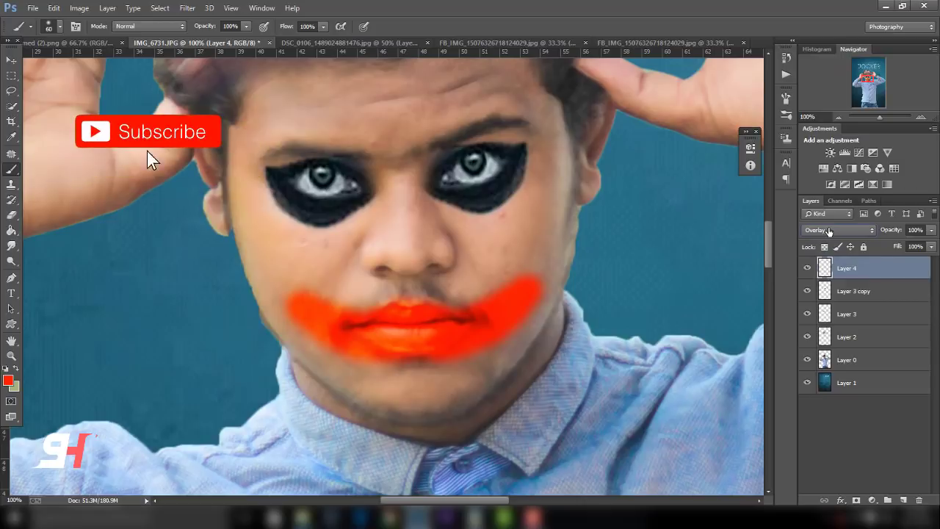
key("Up")
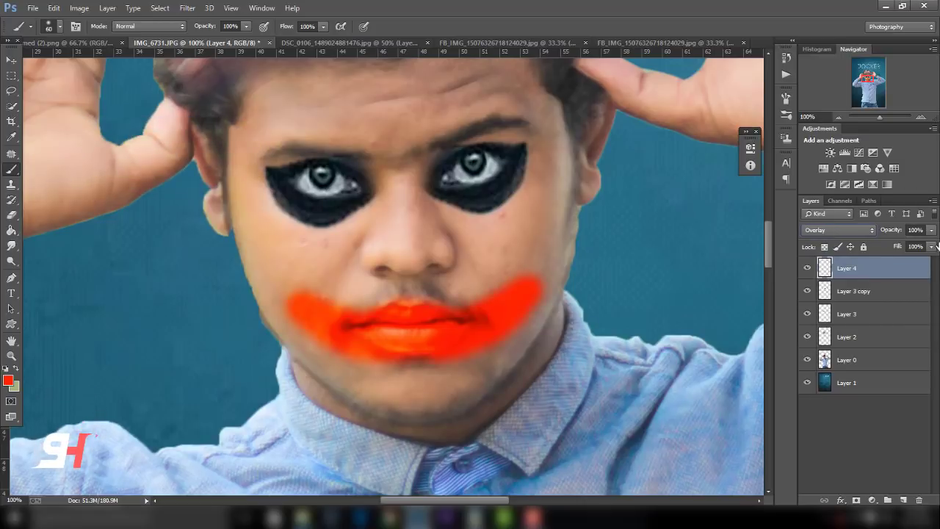
mouse_move(915, 246)
left_mouse_down()
mouse_move(900, 246)
mouse_move(911, 262)
left_mouse_up()
left_click(931, 246)
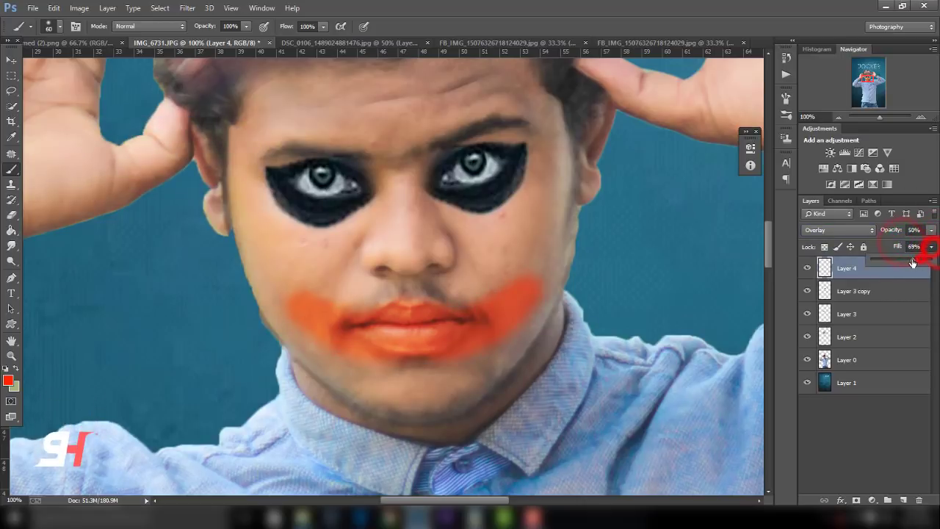
Raise the paint layer's opacity to 66% and brush red over the upper and lower lips.
left_click(342, 318)
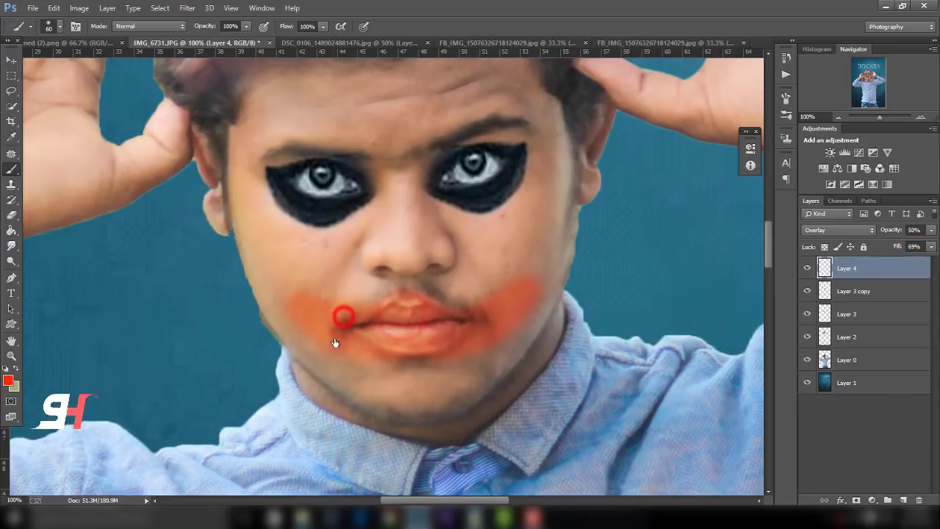
left_click(395, 353)
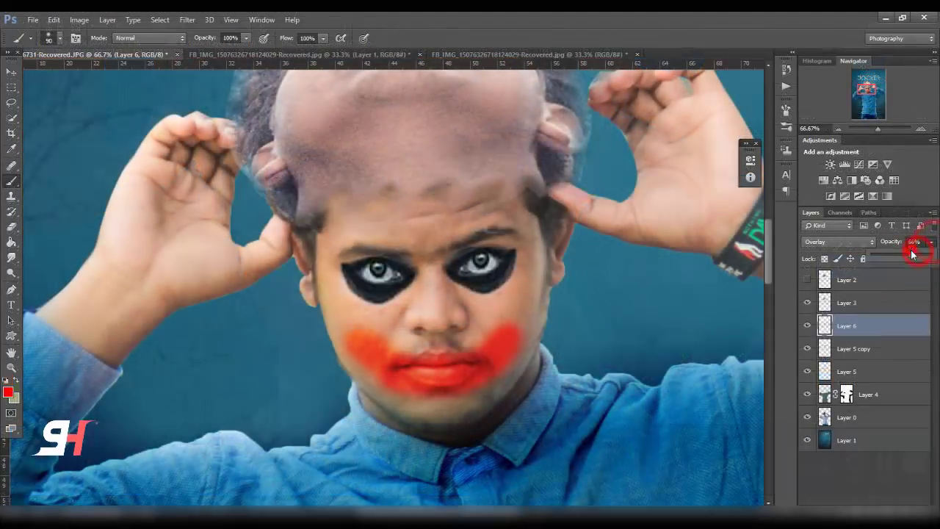
mouse_move(911, 253)
left_mouse_down()
mouse_move(934, 255)
mouse_move(908, 271)
left_mouse_up()
left_click_drag(419, 359, 468, 391)
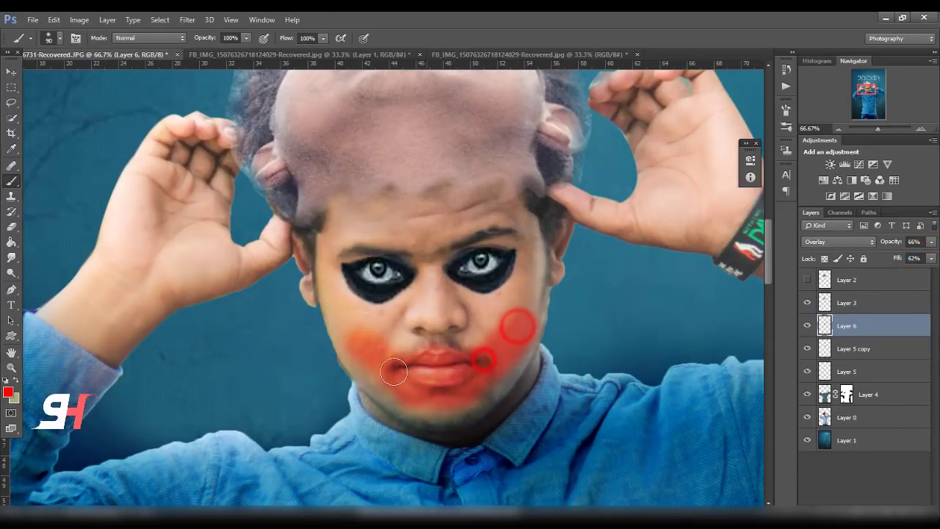
Zoom in and erase the red paint edges on the left and right cheeks.
key("ctrl+plus")
left_click(11, 226)
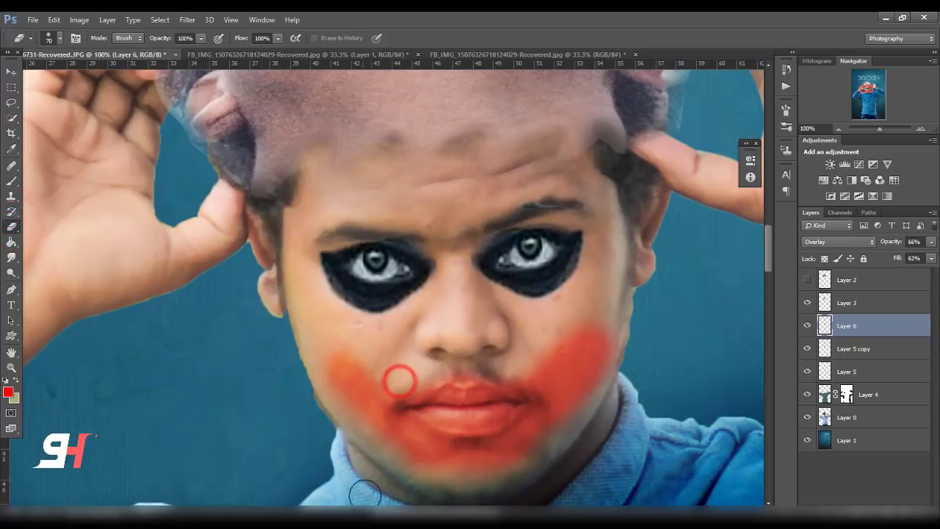
left_click_drag(375, 439, 304, 358)
left_click_drag(564, 416, 610, 319)
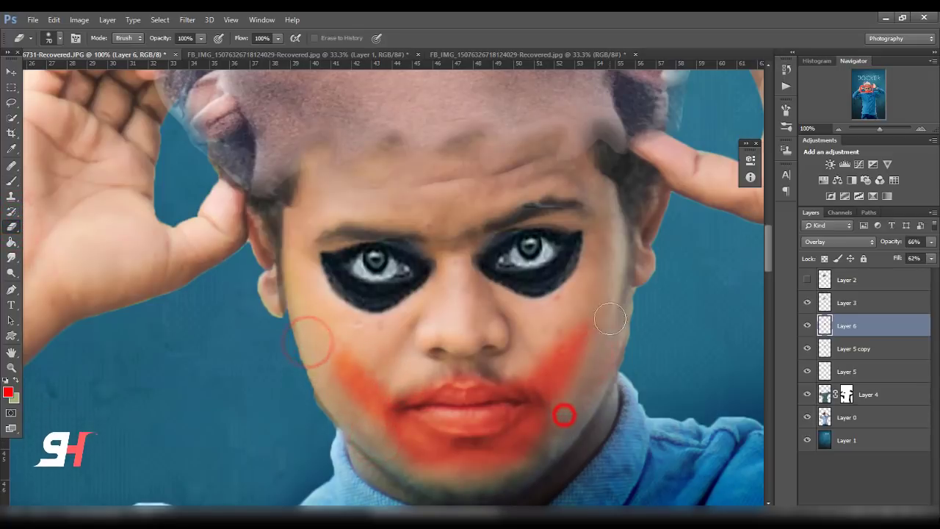
Repaint red over the cheeks, chin and upper lip with the brush.
left_click(11, 180)
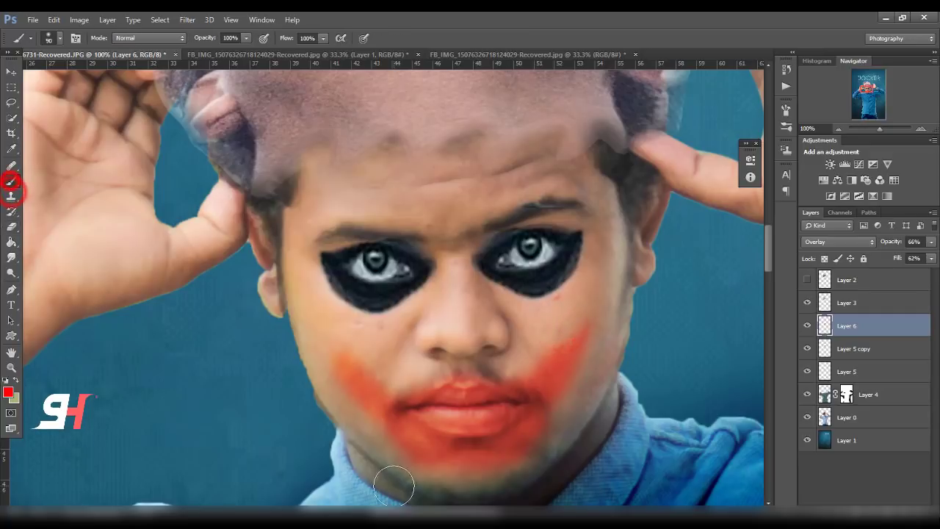
left_click_drag(382, 417, 338, 383)
left_click_drag(396, 436, 342, 380)
left_click_drag(556, 390, 587, 352)
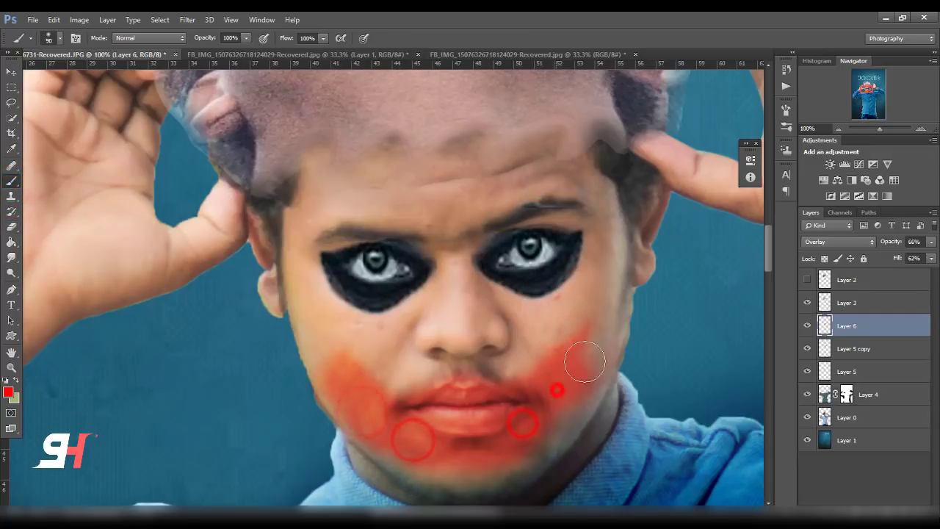
left_click_drag(499, 388, 419, 400)
Lower Layer 6's fill to 48%.
left_click(930, 257)
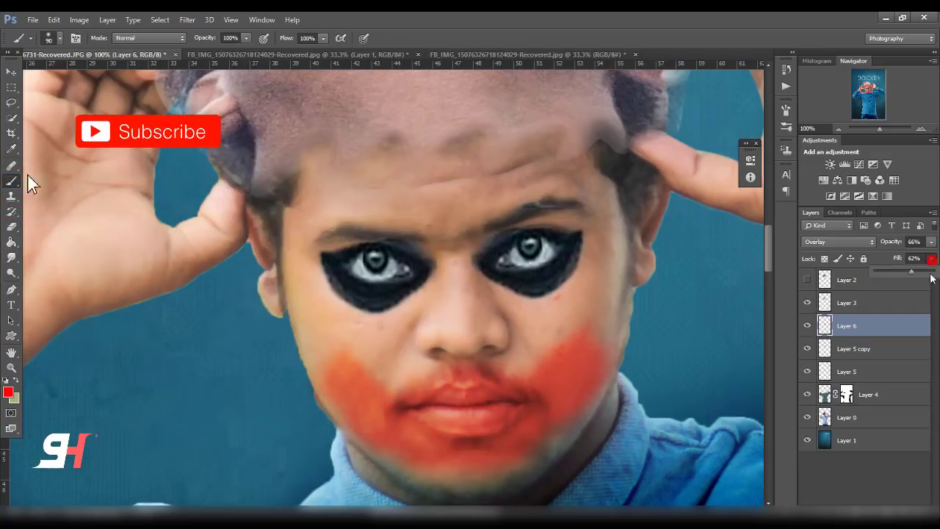
left_click_drag(912, 270, 903, 273)
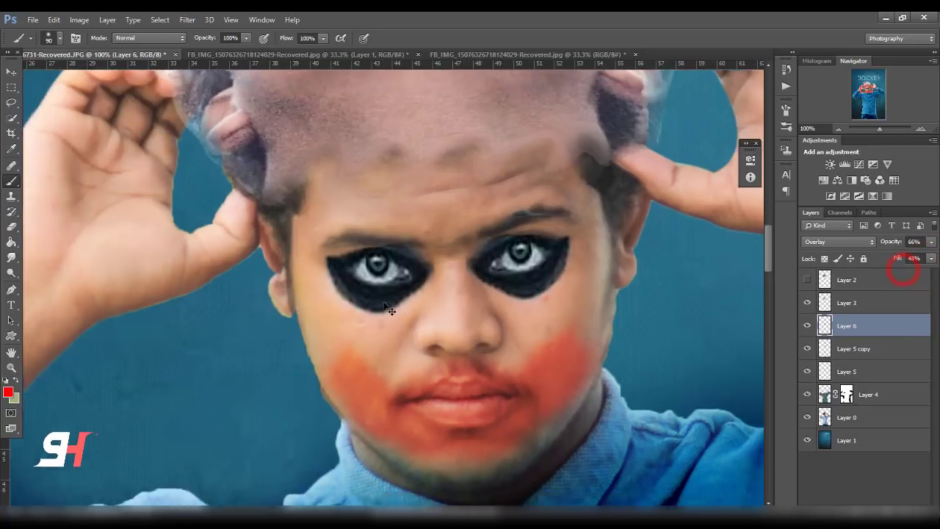
scroll(388, 308, "down", 1)
scroll(387, 308, "down", 1)
scroll(388, 308, "down", 2)
scroll(388, 308, "up", 2)
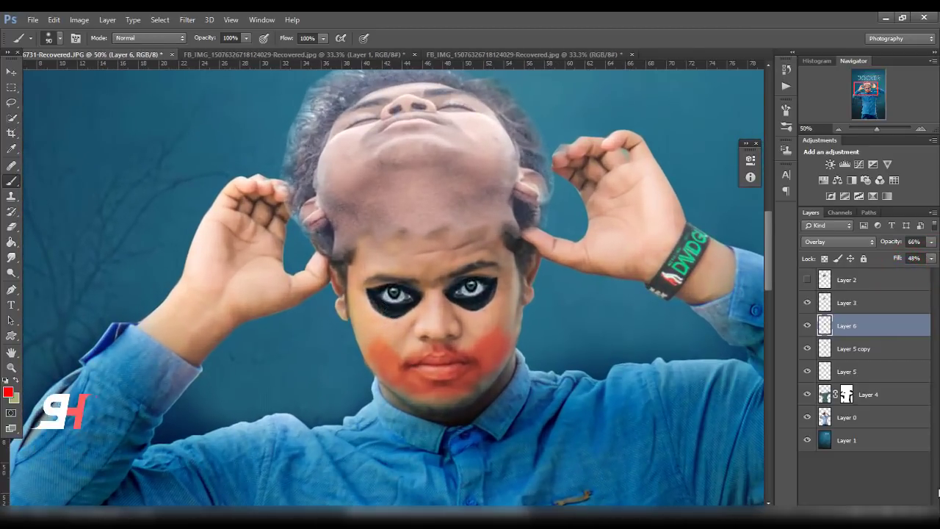
key("ctrl+shift+alt+n")
left_click(9, 395)
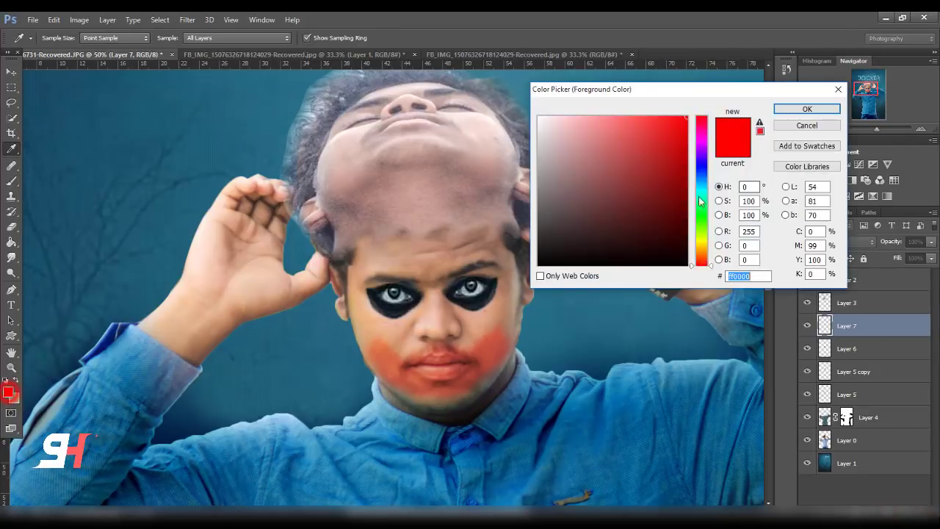
left_click(701, 177)
left_click(673, 127)
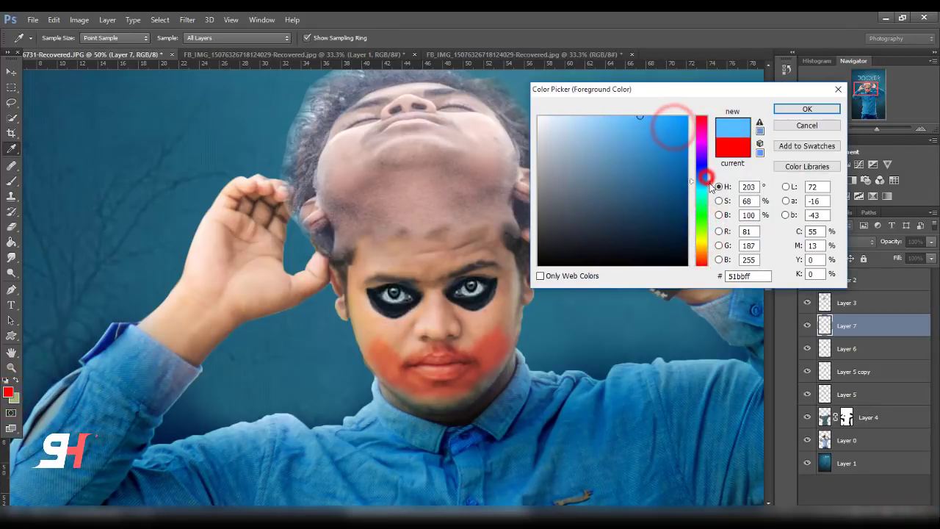
left_click_drag(701, 177, 701, 172)
left_click(682, 116)
left_click(800, 109)
key("b")
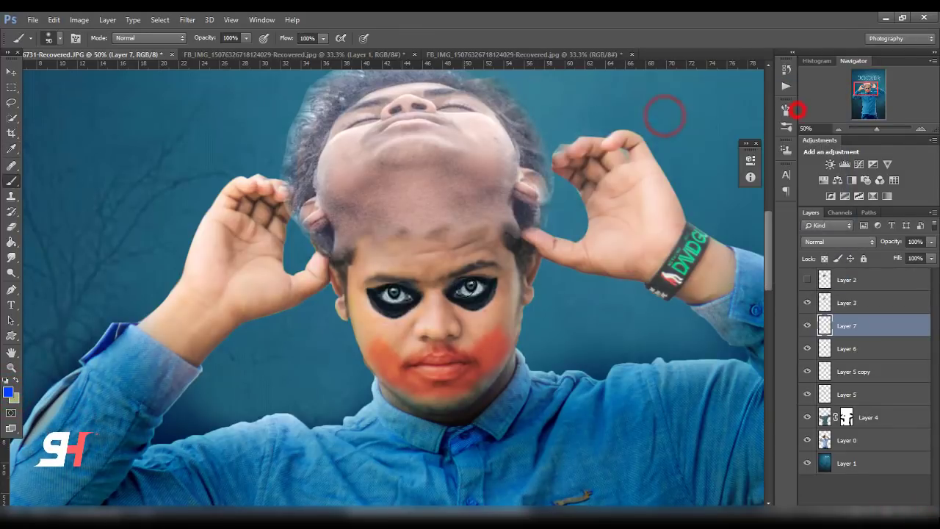
mouse_move(415, 254)
left_mouse_down()
mouse_move(462, 253)
mouse_move(438, 278)
left_mouse_up()
left_click(815, 239)
left_click(815, 301)
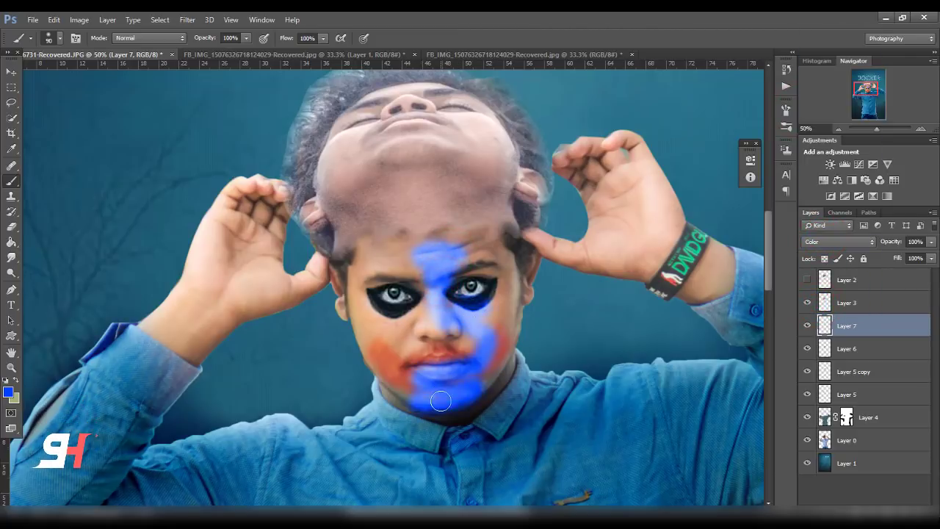
left_click_drag(400, 380, 381, 345)
left_click_drag(412, 246, 491, 287)
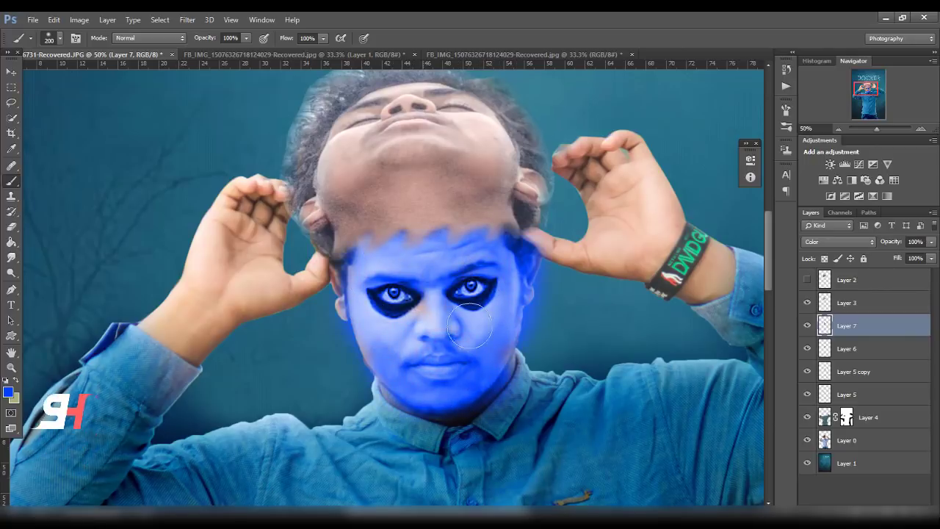
left_click_drag(848, 321, 863, 279)
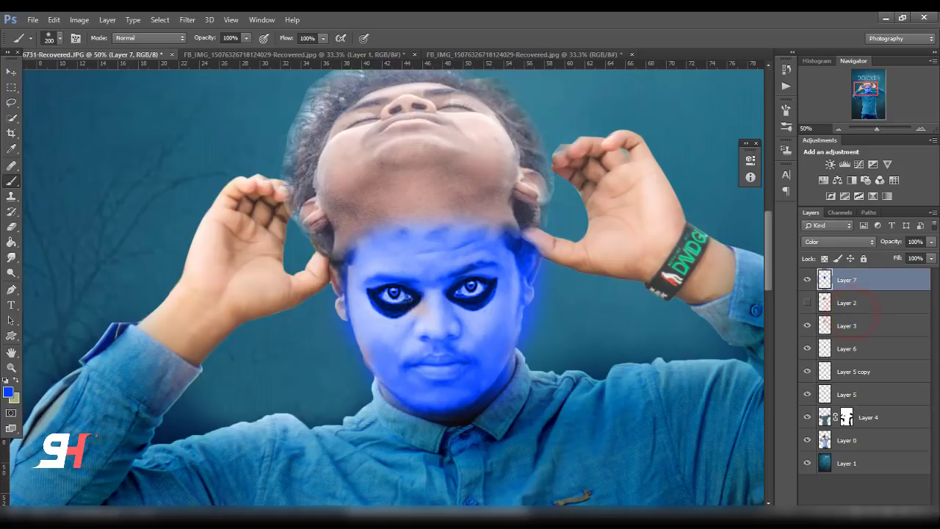
left_click(915, 253)
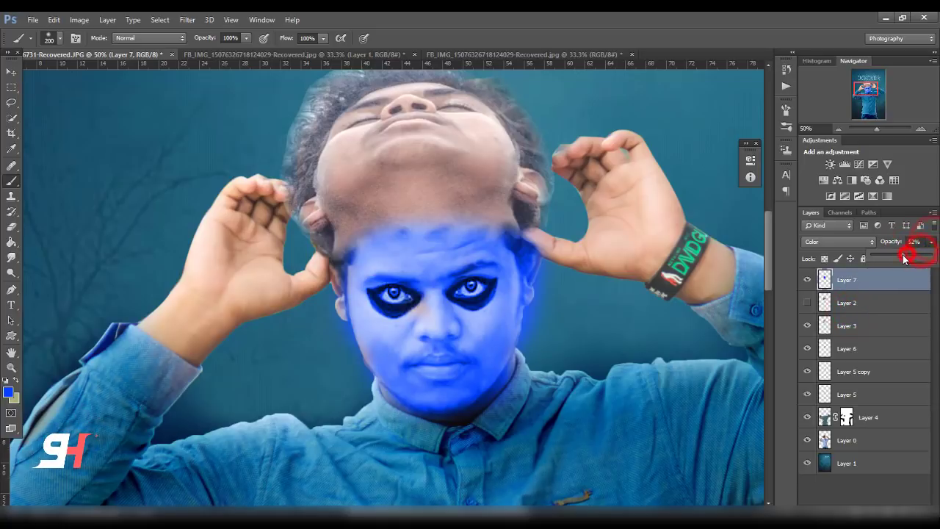
left_click_drag(931, 258, 903, 276)
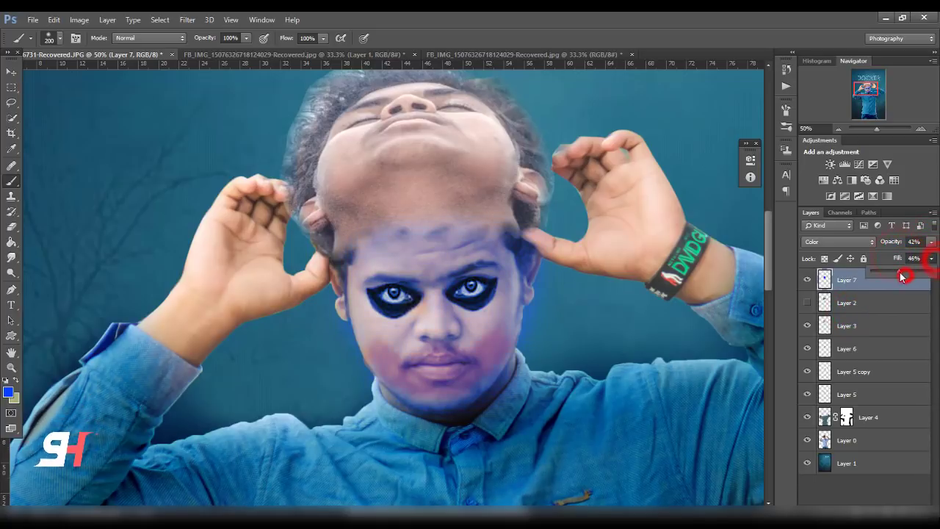
key("Delete")
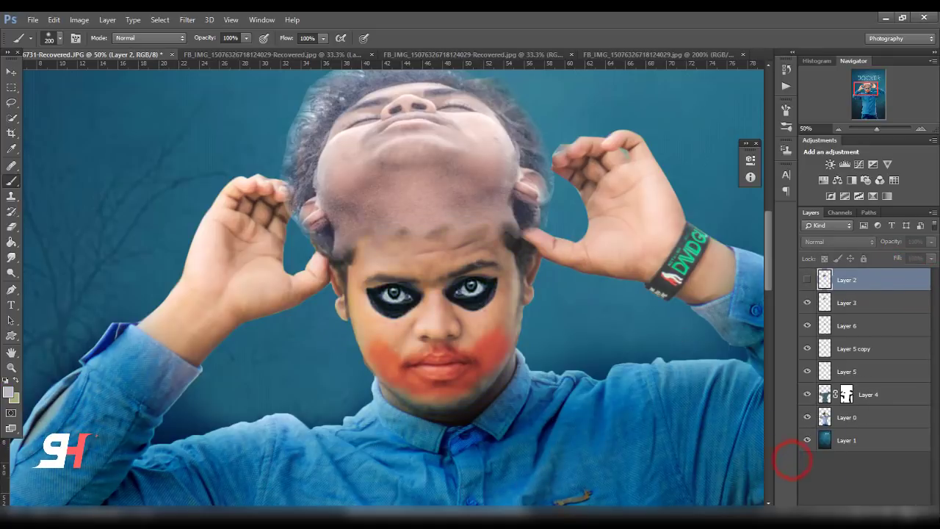
Add a new layer and delete Layer 2 after comparing its dark forehead patch.
left_click(906, 500)
left_click(808, 302)
left_click(805, 301)
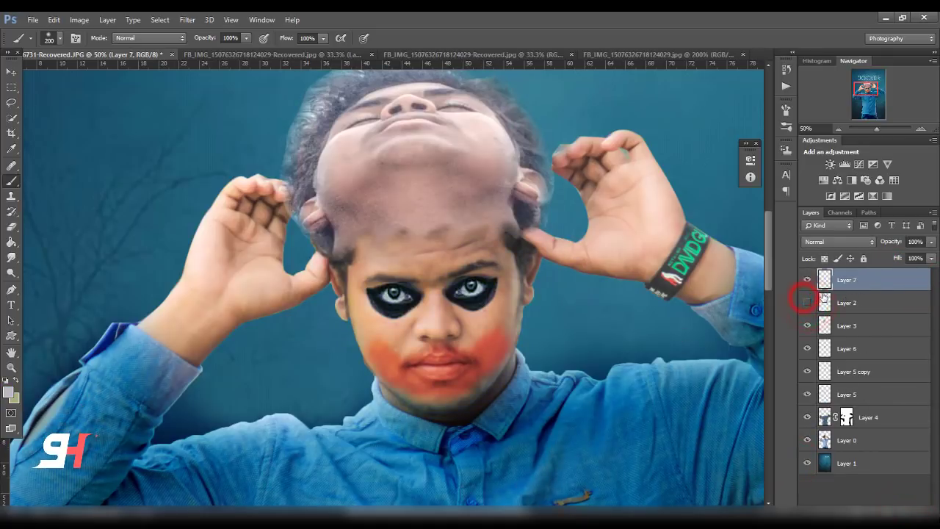
left_click(805, 302)
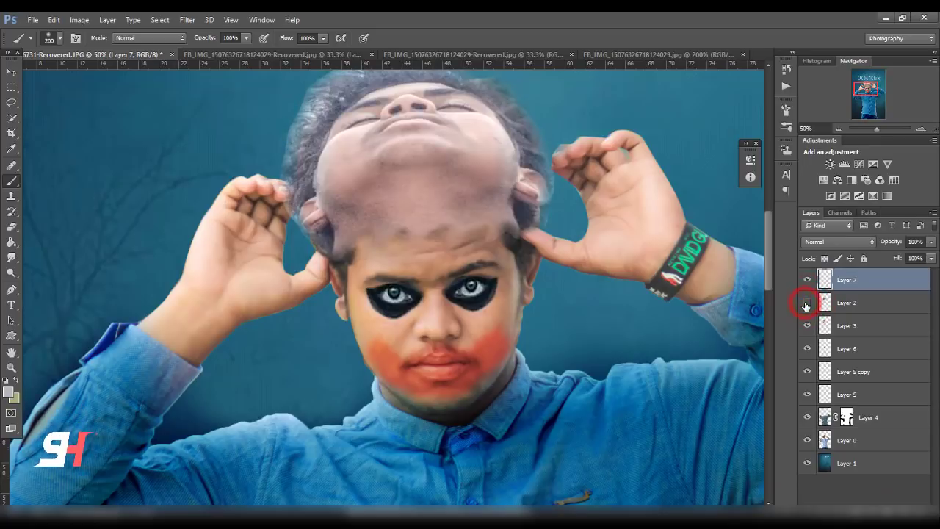
left_click(867, 303)
key("Delete")
key("ctrl+plus")
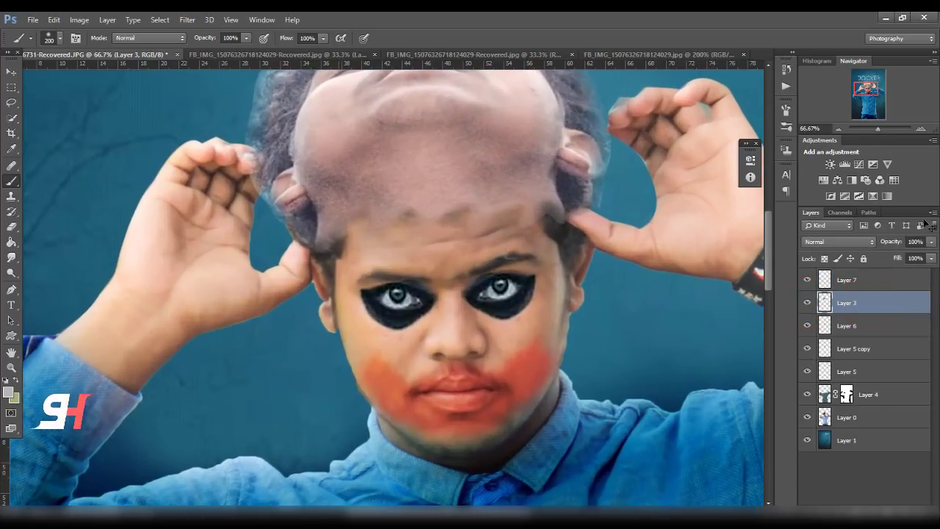
left_click(807, 300)
Paint light grey over the face on Layer 7, blended as Color.
left_click(846, 279)
left_click(454, 316)
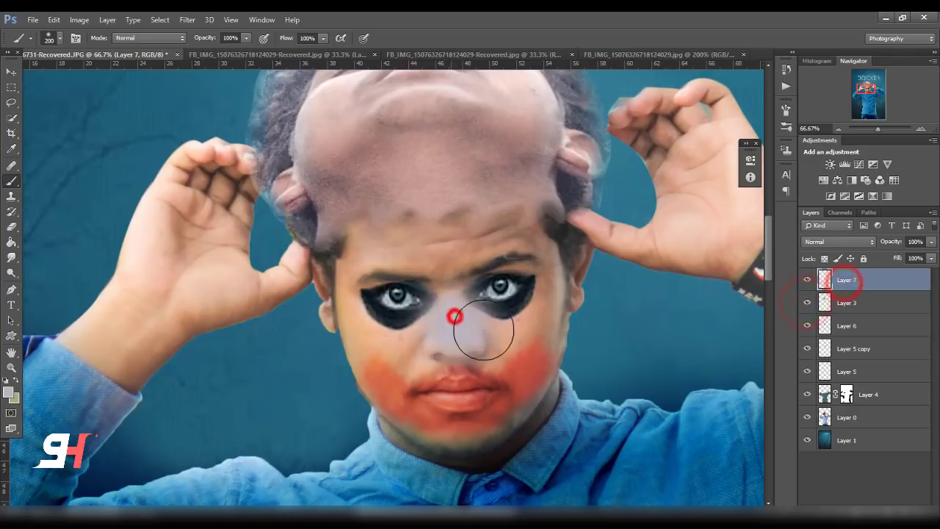
left_click(852, 242)
left_click(824, 297)
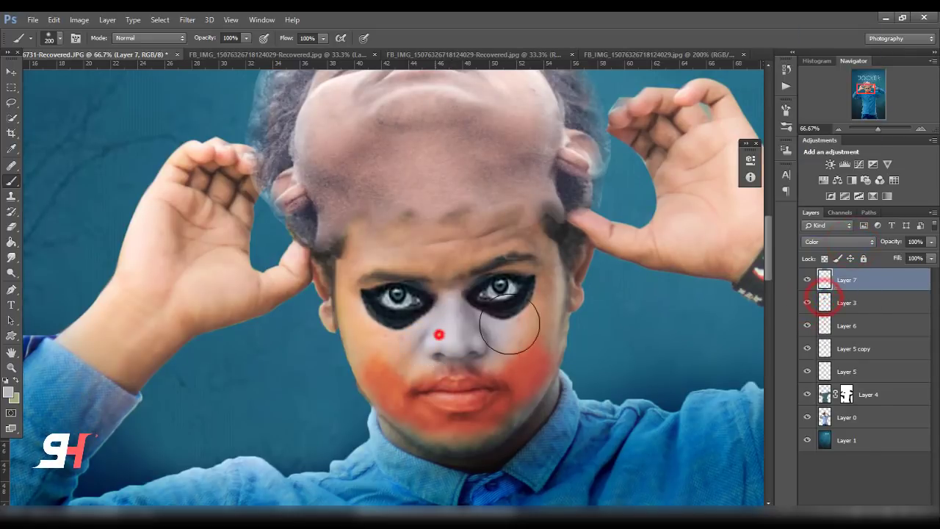
mouse_move(509, 325)
left_mouse_down()
mouse_move(376, 298)
mouse_move(399, 251)
mouse_move(393, 331)
left_mouse_up()
mouse_move(494, 230)
left_mouse_down()
mouse_move(525, 348)
mouse_move(475, 425)
left_mouse_up()
Move the grey layer just above Layer 4 and set its opacity to 78%.
left_click_drag(889, 280, 870, 417)
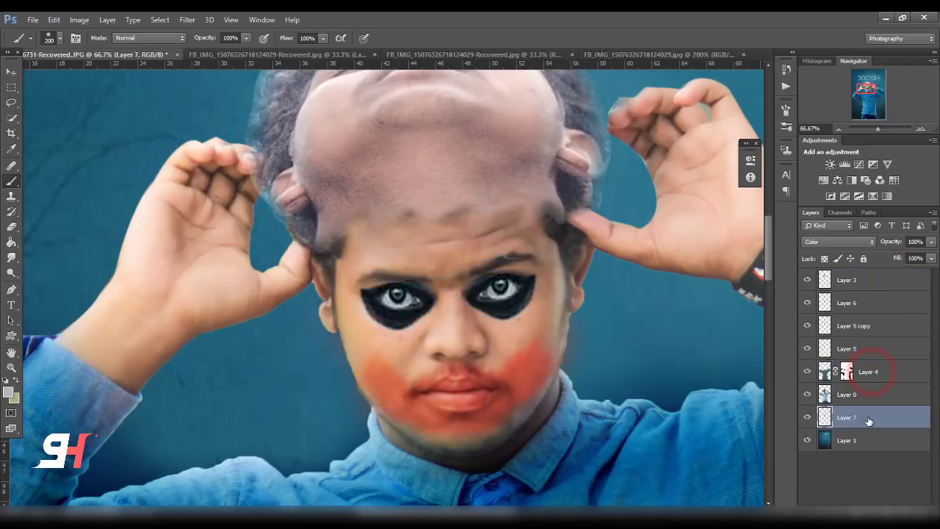
left_click_drag(870, 367, 846, 373)
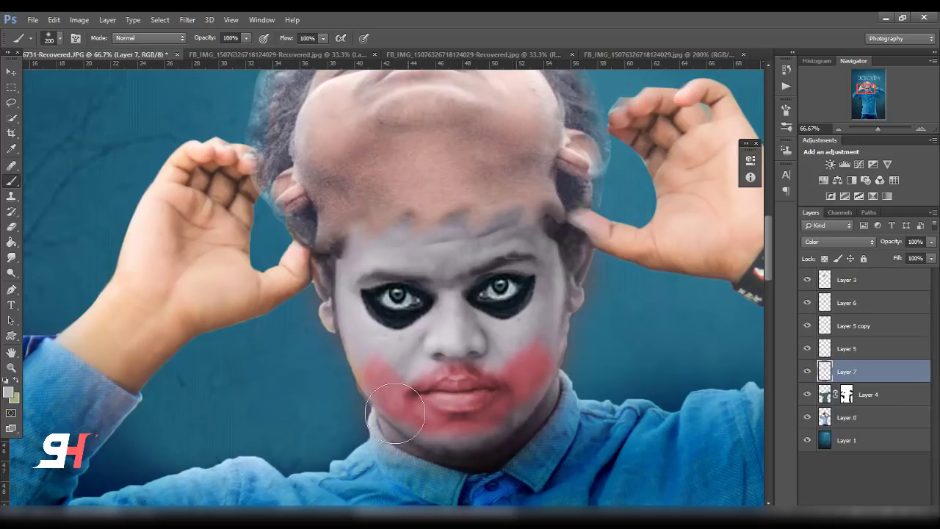
left_click_drag(930, 241, 919, 257)
Duplicate the grey Color layer and scroll through the layer stack.
key("ctrl+j")
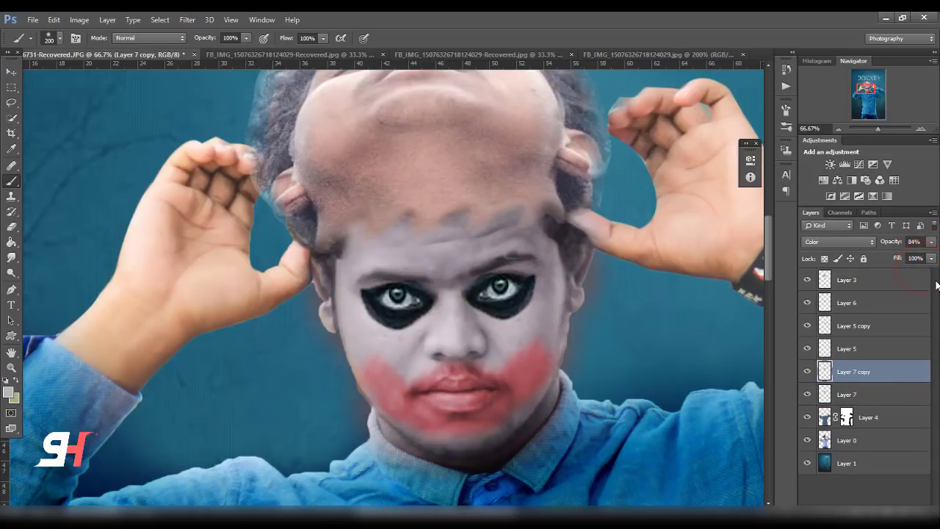
scroll(629, 237, "down", 1)
scroll(620, 237, "down", 2)
scroll(621, 239, "down", 1)
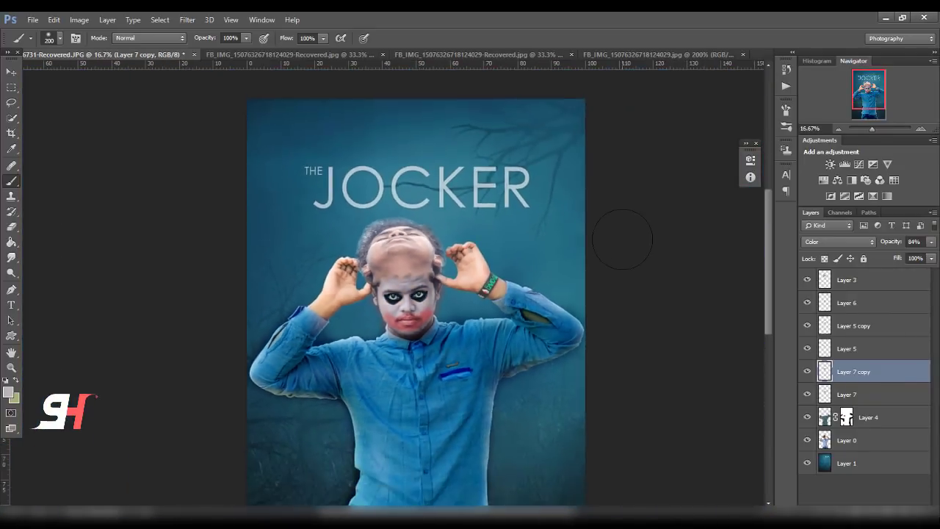
scroll(621, 239, "down", 1)
scroll(621, 239, "up", 2)
scroll(466, 206, "up", 1)
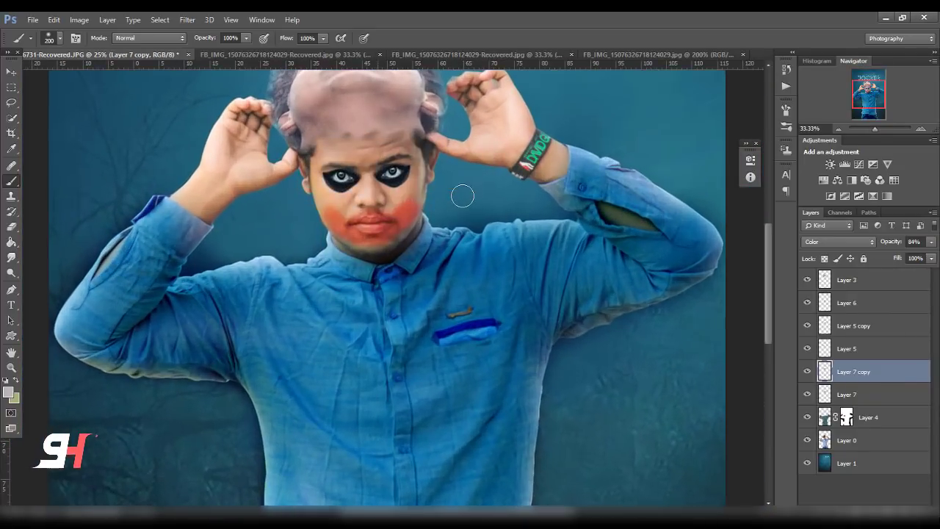
scroll(466, 206, "up", 2)
scroll(460, 353, "up", 3)
scroll(624, 315, "up", 1)
scroll(383, 301, "down", 2)
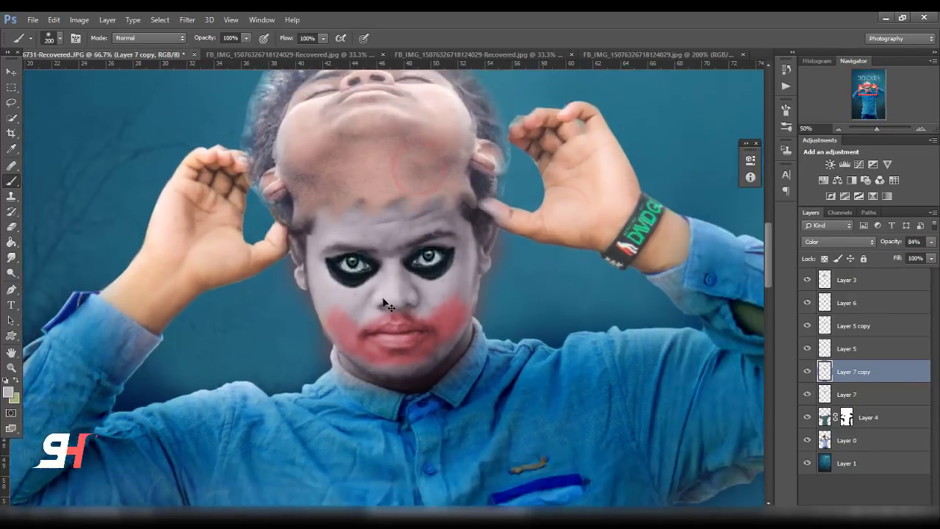
scroll(384, 301, "down", 2)
scroll(383, 301, "down", 1)
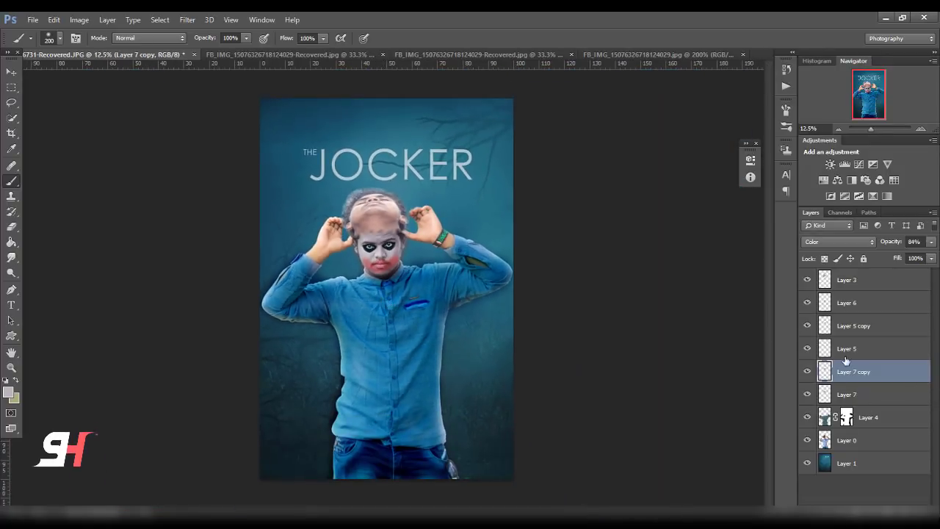
Select background Layer 1 after toggling Layer 3 to check the face.
left_click(848, 463)
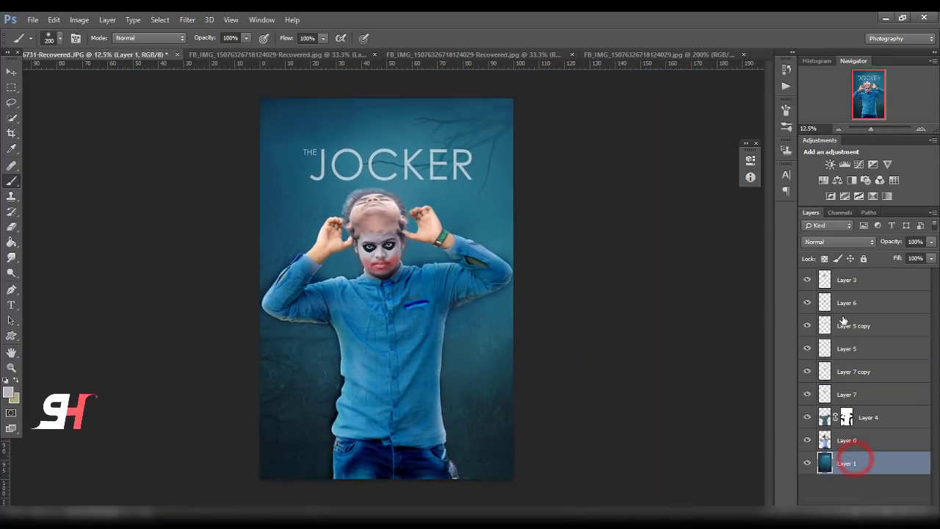
left_click(808, 279)
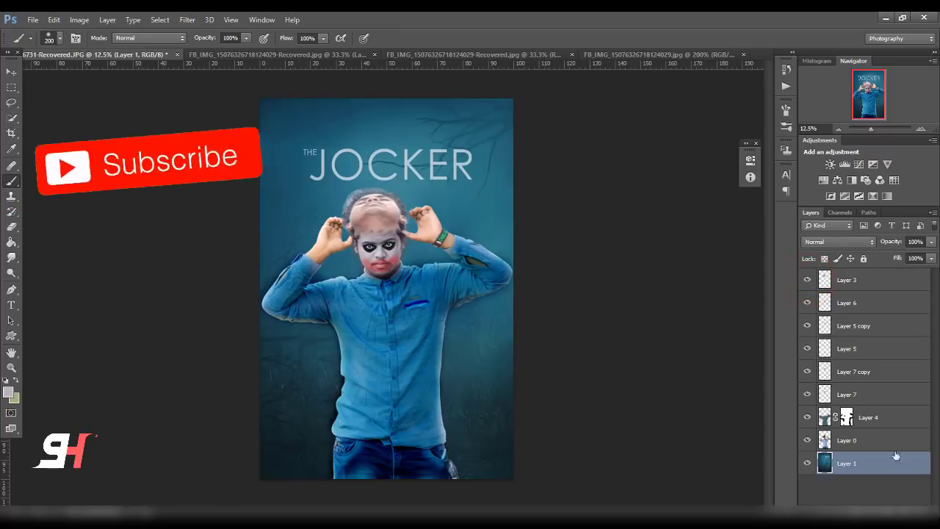
left_click(807, 440)
left_click(808, 440)
left_click(807, 440)
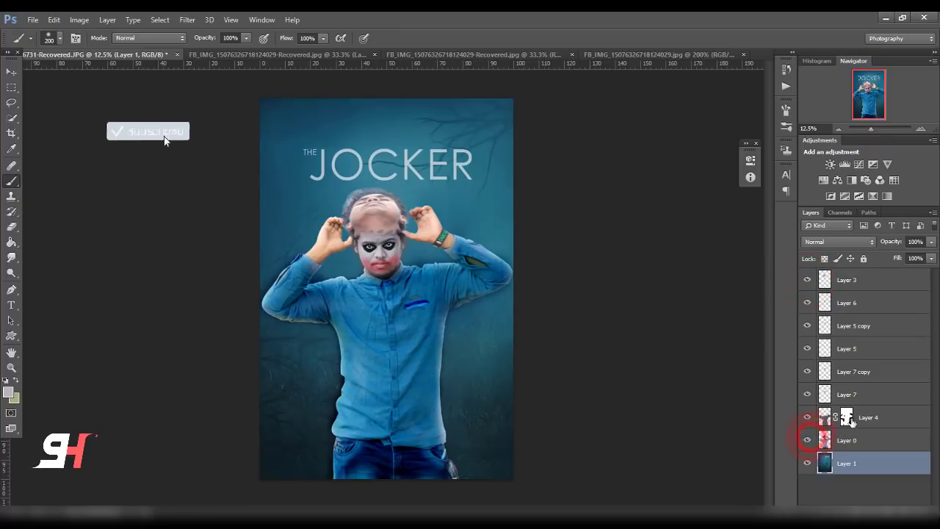
Camera Raw on Layer 1: Clarity +57, Blacks −33, Whites +20, Shadows +34, Highlights +28, more contrast.
left_click(189, 18)
left_click(209, 84)
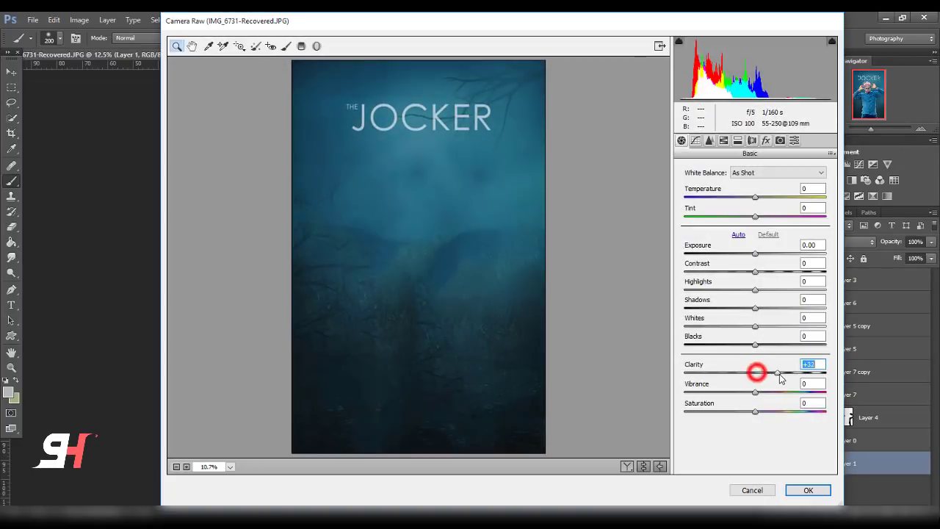
left_click_drag(776, 345, 732, 344)
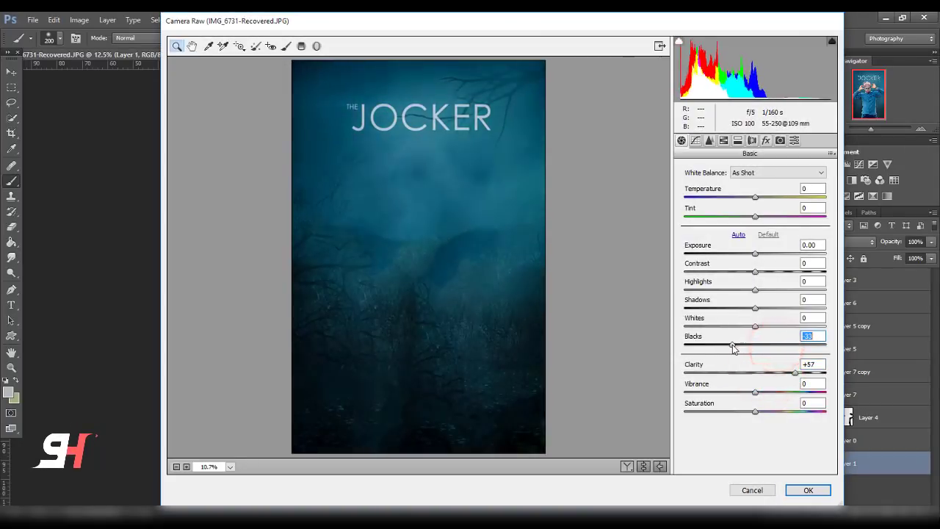
left_click_drag(788, 323, 790, 325)
mouse_move(754, 307)
left_mouse_down()
mouse_move(779, 308)
mouse_move(768, 271)
left_mouse_up()
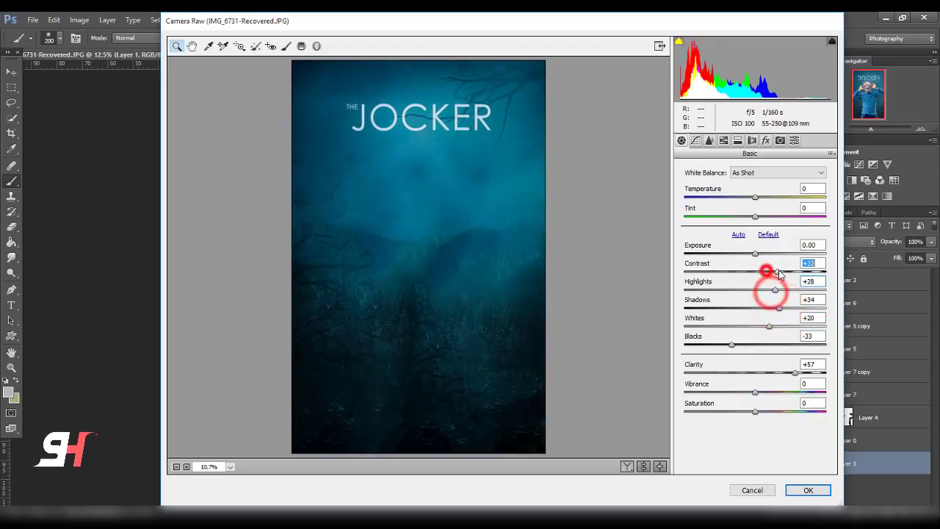
left_click(807, 490)
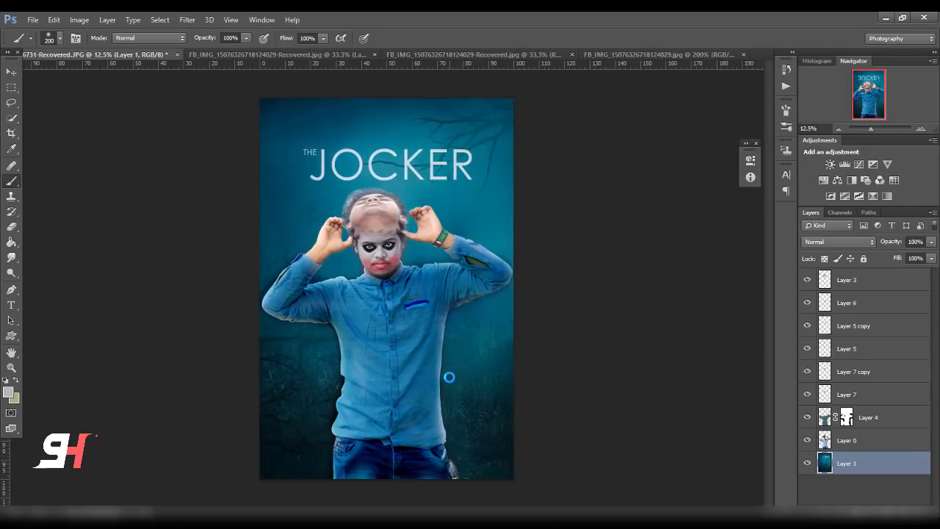
On Layer 3, add a Camera Raw vignette: Amount −28, Midpoint 1, Roundness +100.
right_click(863, 287)
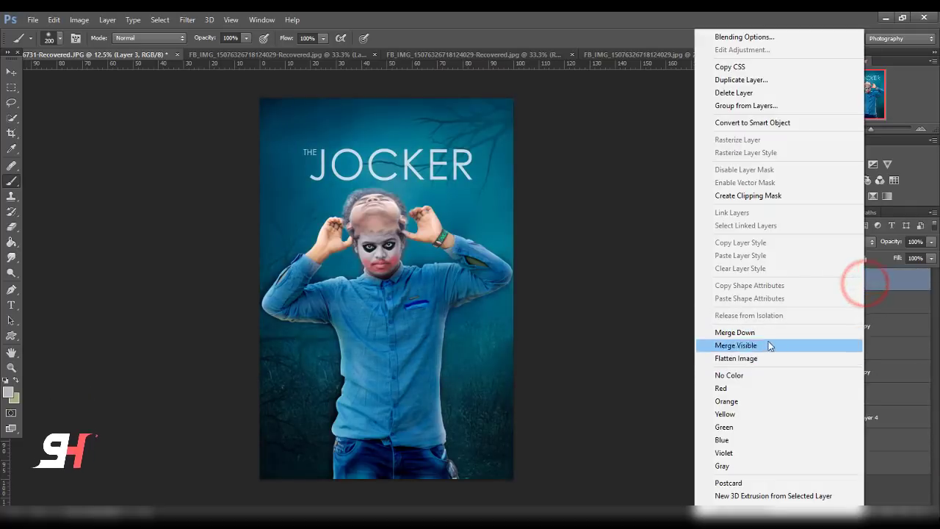
left_click(883, 291)
left_click(808, 279)
left_click(807, 279)
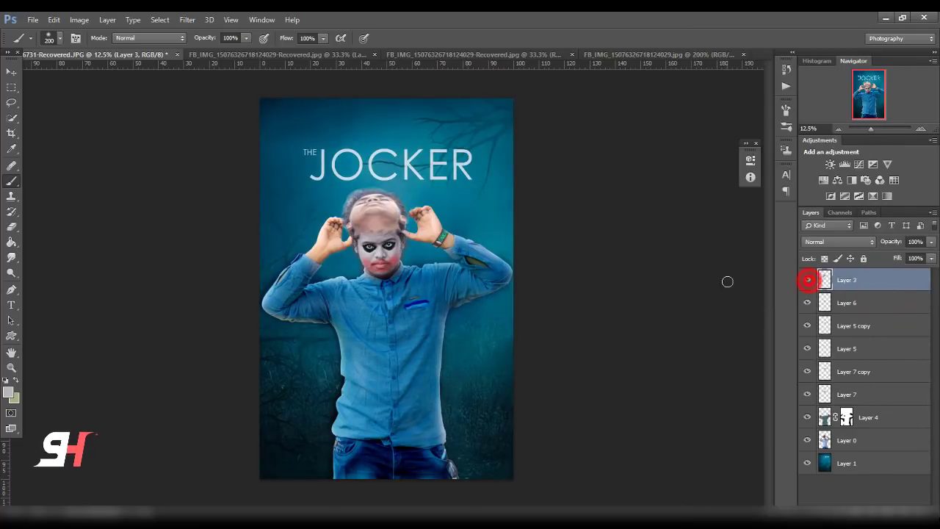
left_click(183, 19)
left_click(221, 78)
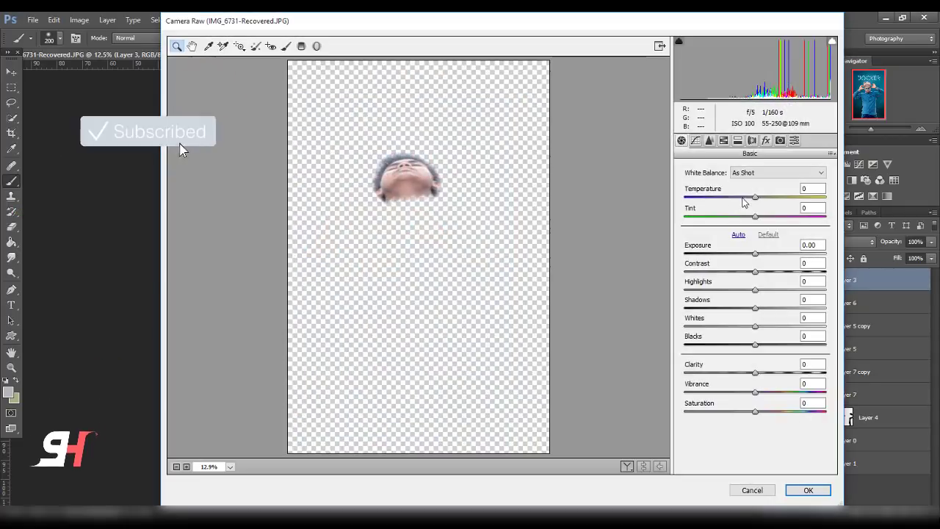
left_click(765, 140)
mouse_move(755, 293)
left_mouse_down()
mouse_move(718, 292)
mouse_move(735, 293)
mouse_move(724, 312)
mouse_move(684, 311)
left_mouse_up()
left_click_drag(743, 330, 824, 331)
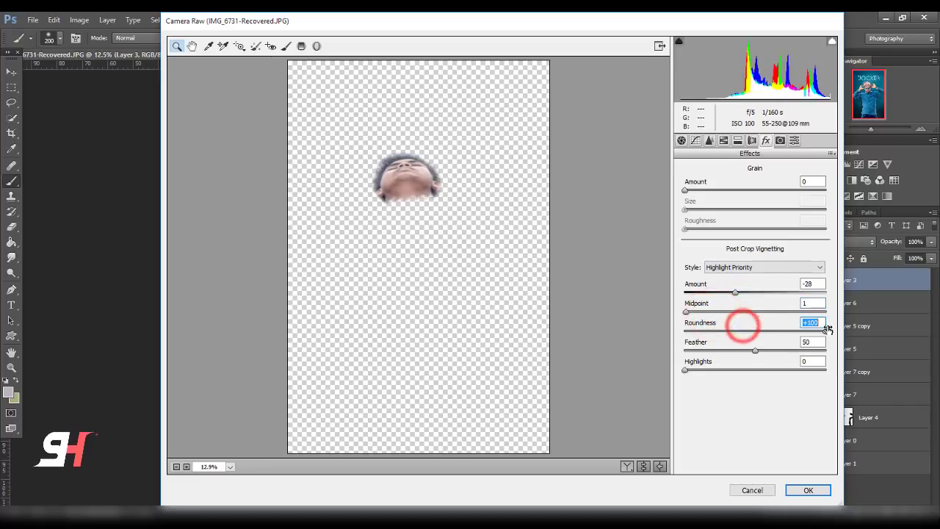
Set the head's Shadows to −100, Blacks +21, Clarity +43, and apply.
left_click(682, 140)
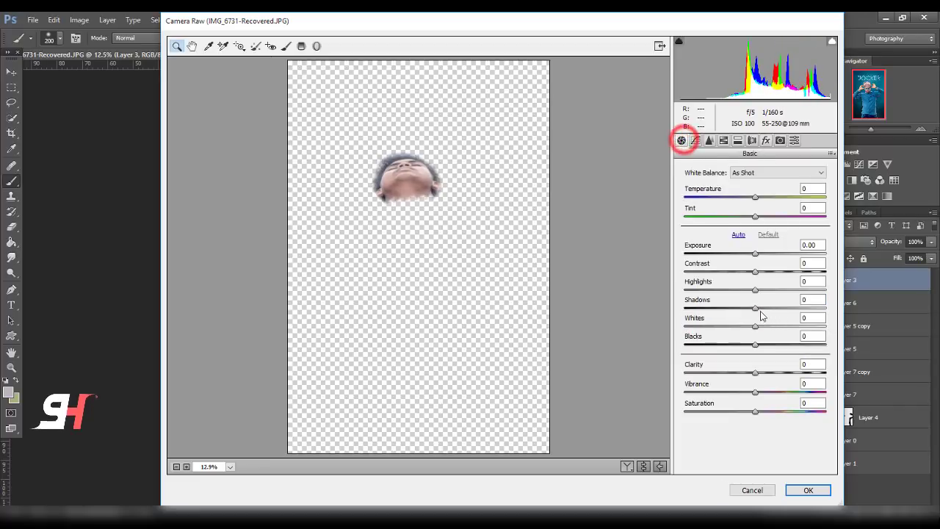
left_click_drag(755, 308, 679, 312)
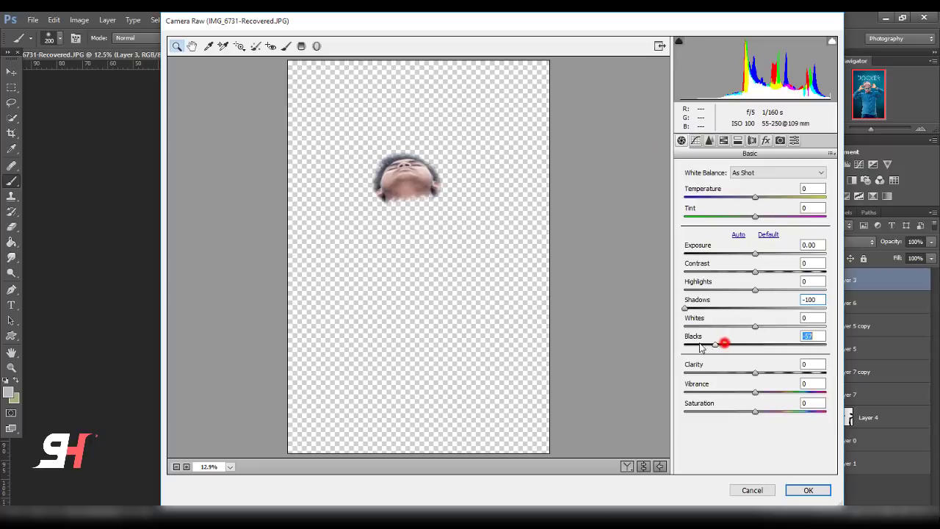
mouse_move(699, 347)
left_mouse_down()
mouse_move(768, 344)
mouse_move(788, 375)
left_mouse_up()
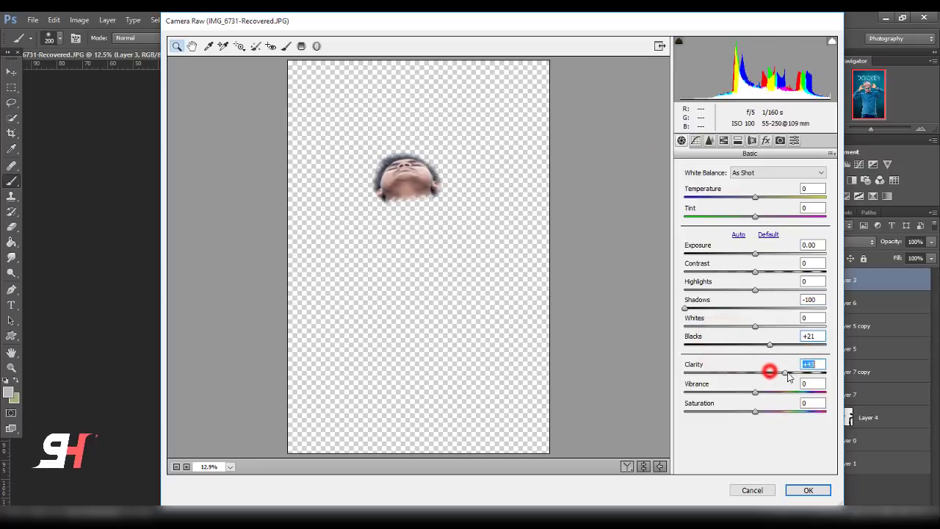
left_click(807, 490)
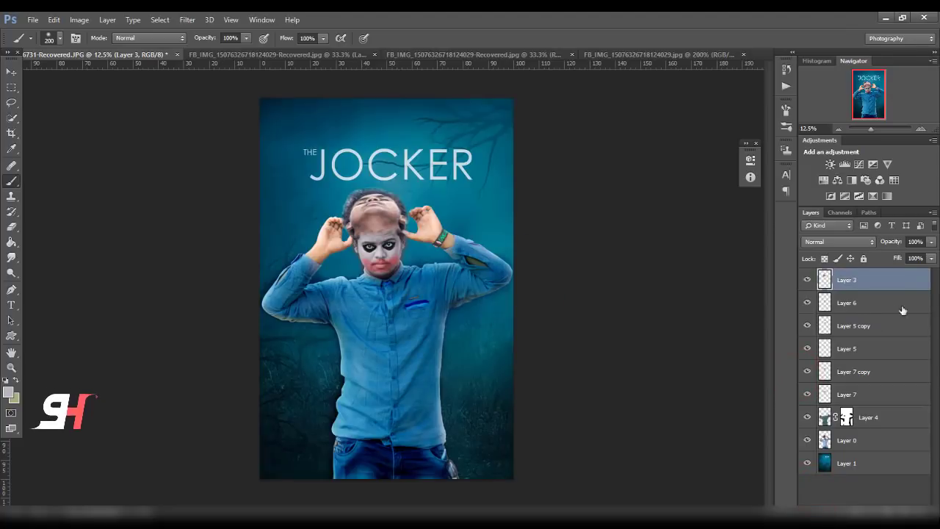
Select all layers down to Layer 1 and merge visible into a single layer.
left_click(872, 299, "ctrl")
left_click(868, 326, "ctrl")
left_click(849, 351, "ctrl")
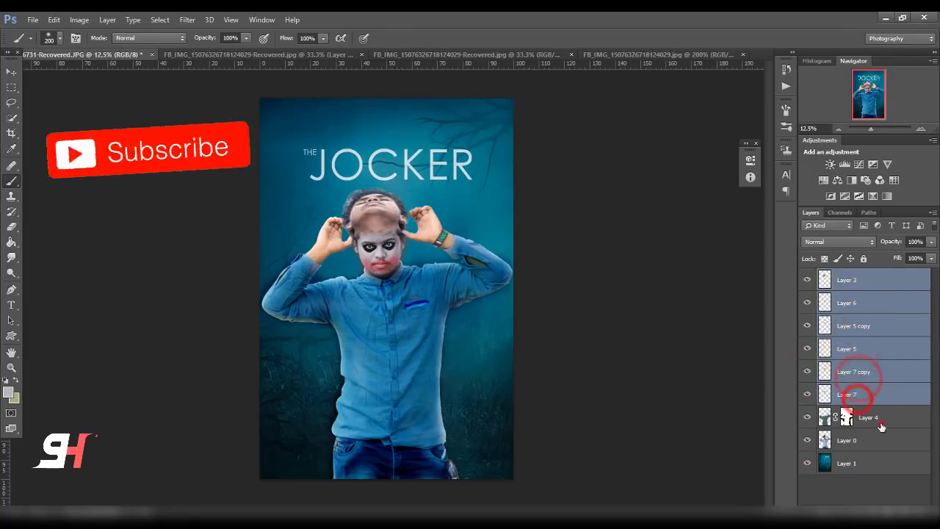
left_click(851, 453, "shift")
right_click(859, 457)
left_click(765, 345)
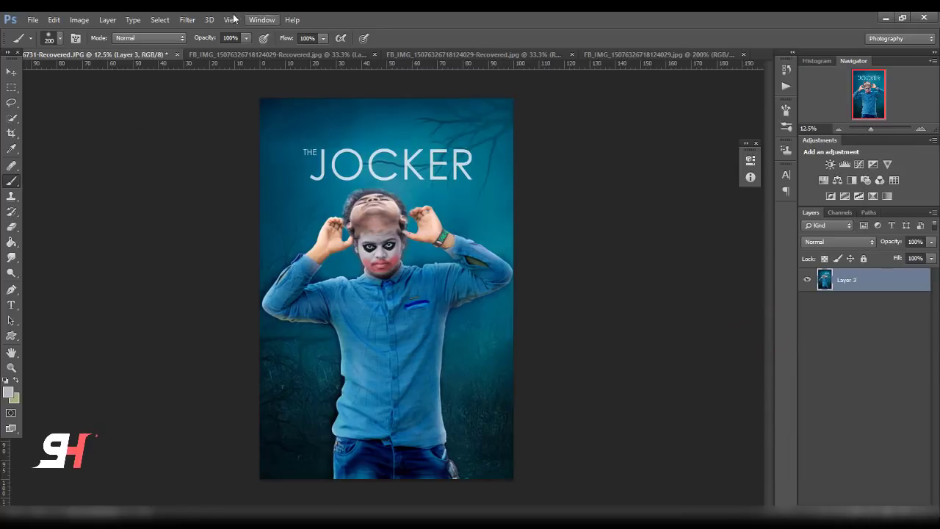
Crop the merged poster and commit the crop.
left_click(9, 87)
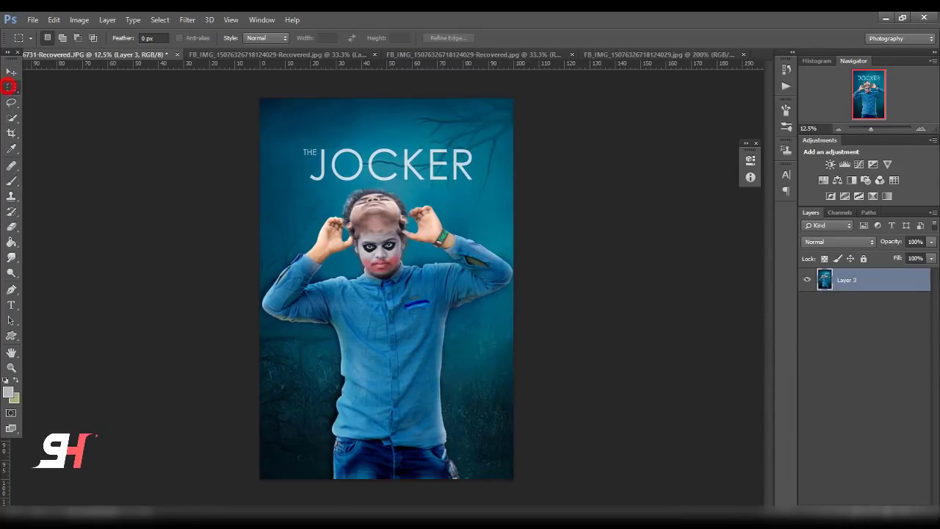
left_click(12, 132)
left_click(261, 99)
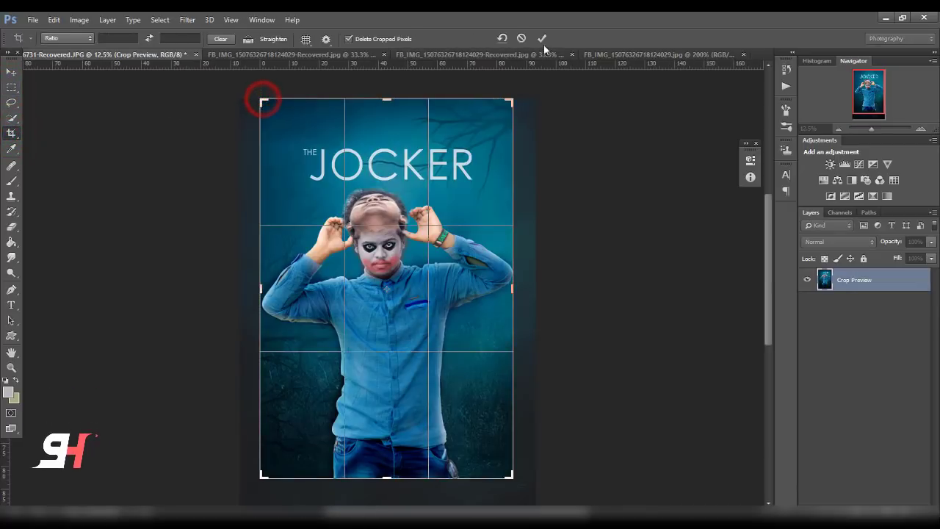
left_click(541, 38)
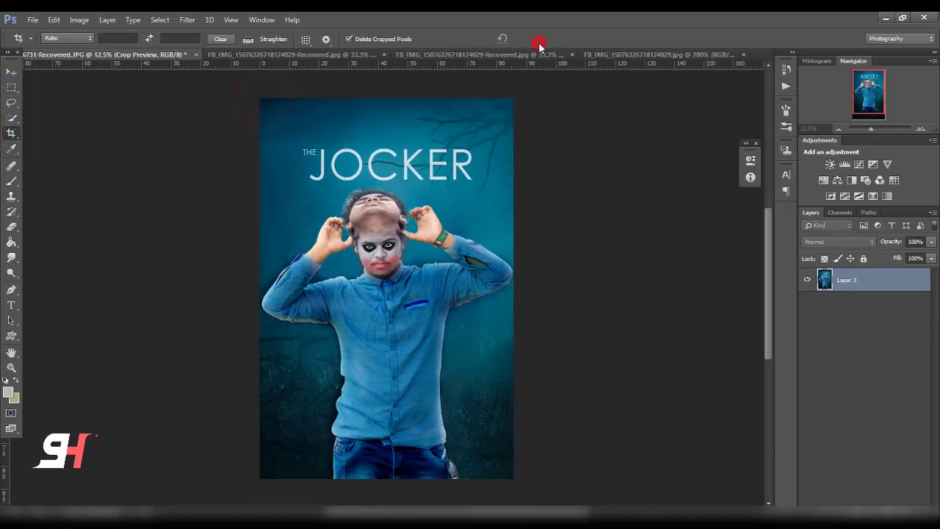
left_click(11, 71)
left_click(187, 20)
left_click(217, 91)
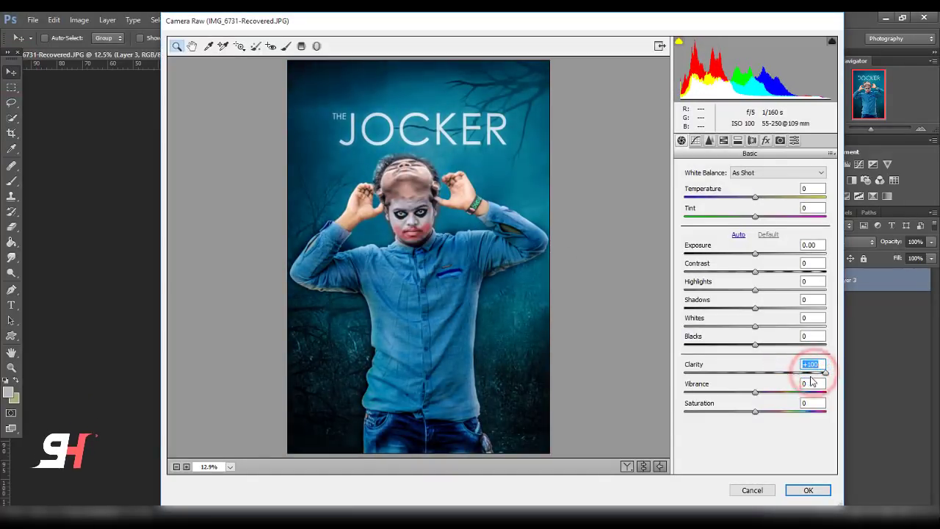
Set Clarity +67, Vibrance +14, Saturation +9, Shadows +100, Whites +33, Blacks −18, Contrast +27.
mouse_move(814, 374)
left_mouse_down()
mouse_move(802, 373)
mouse_move(802, 389)
mouse_move(765, 391)
mouse_move(745, 412)
mouse_move(711, 422)
mouse_move(792, 417)
mouse_move(772, 423)
left_mouse_up()
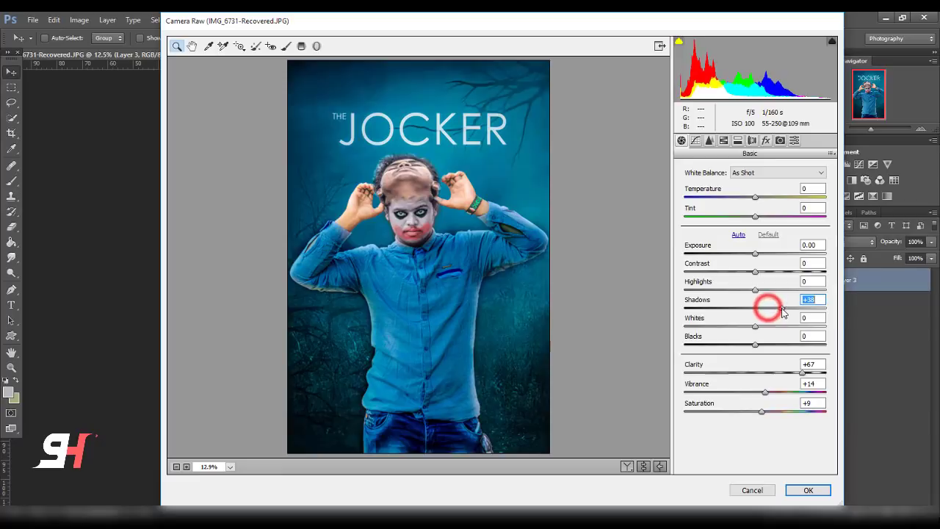
left_click_drag(782, 309, 825, 308)
mouse_move(756, 325)
left_mouse_down()
mouse_move(778, 326)
mouse_move(743, 345)
left_mouse_up()
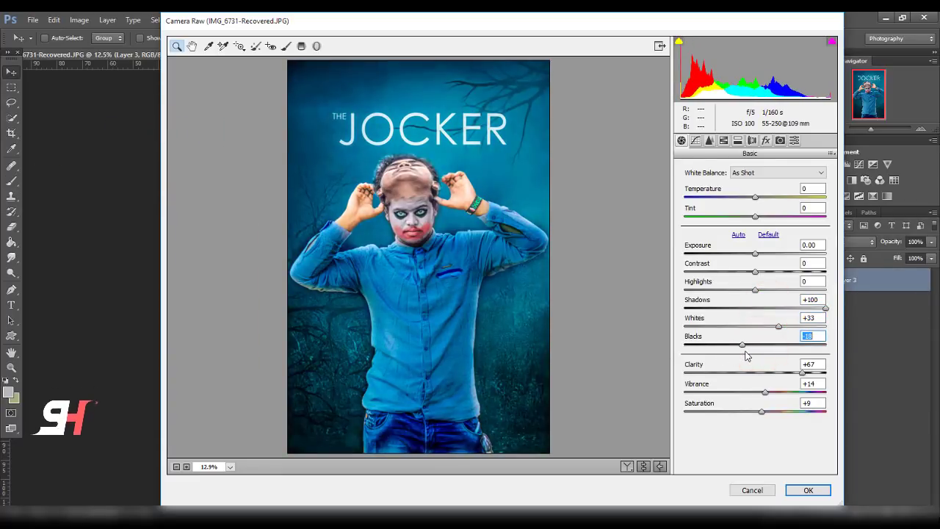
left_click_drag(757, 272, 773, 272)
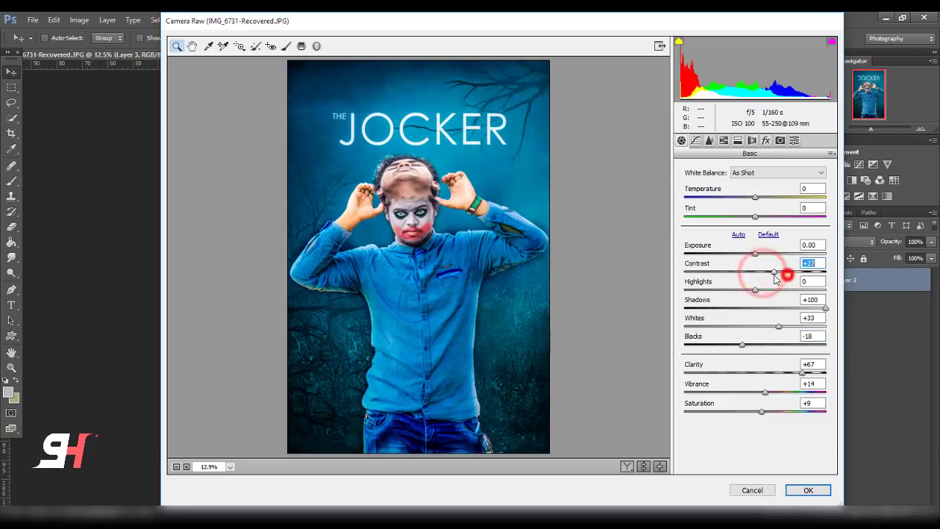
Add a darkening graduated filter rising from the poster bottom and apply the SH CREATION preset.
left_click(301, 45)
left_click_drag(424, 453, 413, 285)
mouse_move(729, 227)
left_mouse_down()
mouse_move(697, 229)
mouse_move(724, 229)
left_mouse_up()
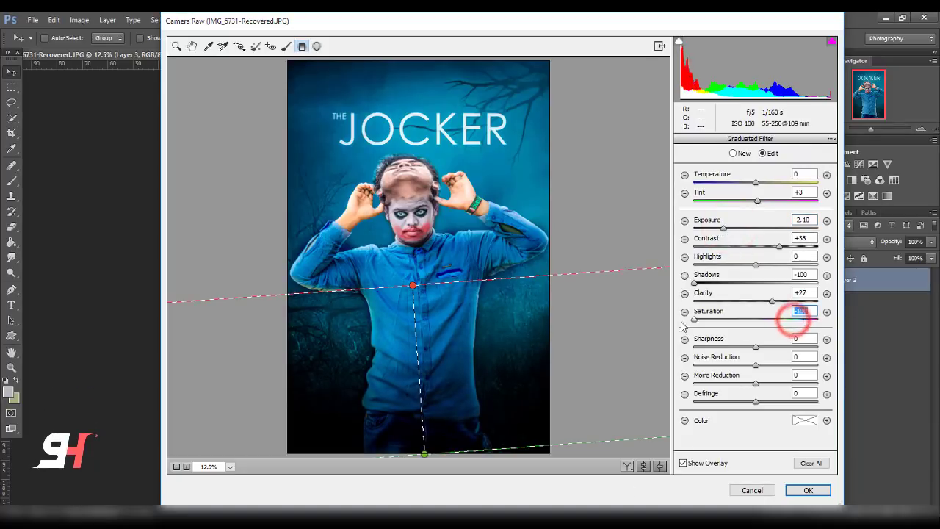
left_click_drag(693, 319, 786, 320)
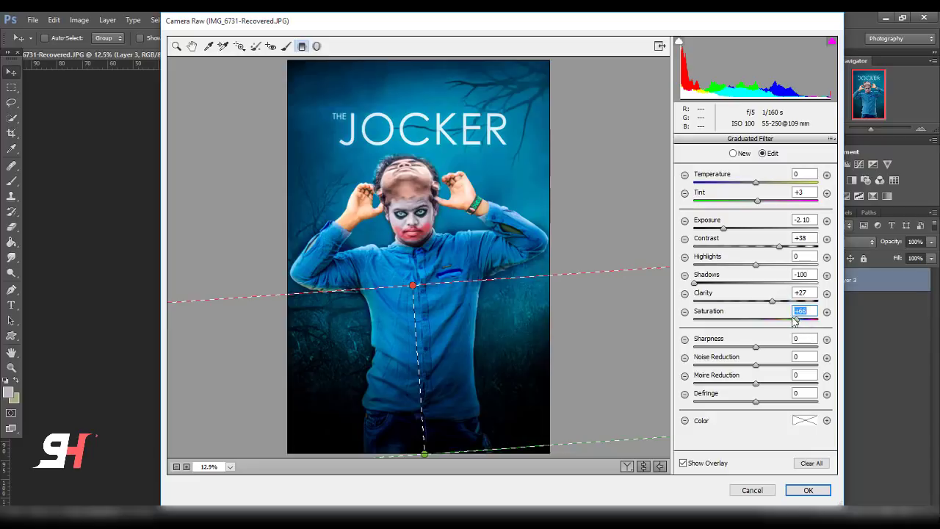
left_click(176, 46)
left_click(794, 140)
left_click(697, 173)
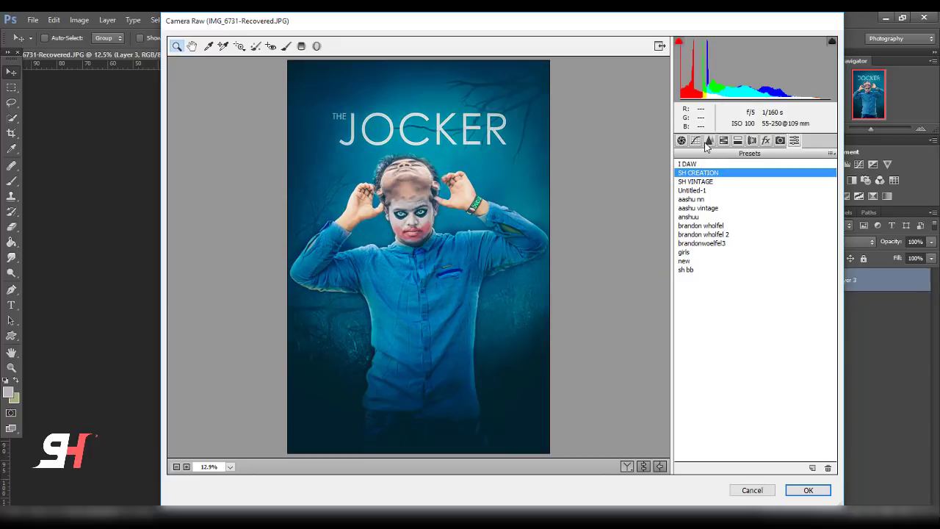
Increase sharpening amount and radius, and tint the highlights green with split toning.
left_click(709, 141)
left_click_drag(738, 185, 745, 188)
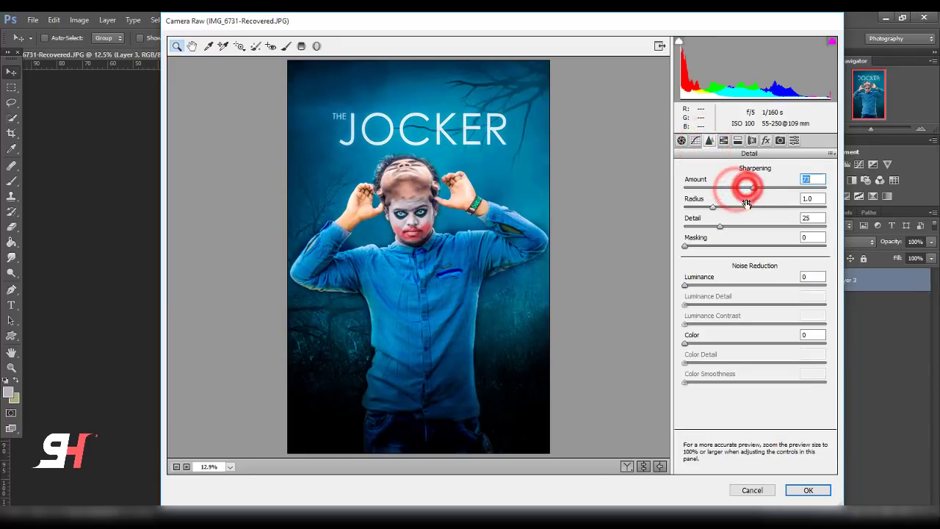
left_click(727, 207)
left_click(751, 140)
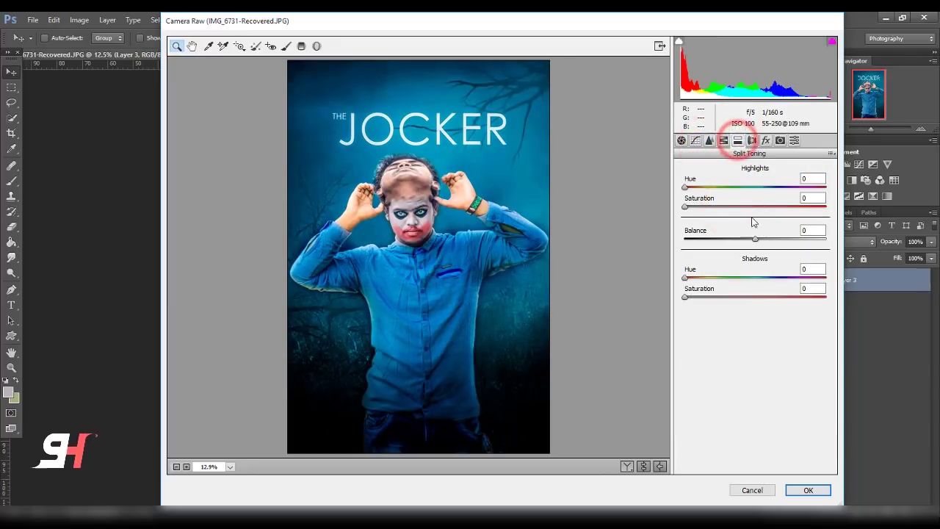
mouse_move(755, 186)
left_mouse_down()
mouse_move(722, 187)
mouse_move(723, 207)
mouse_move(706, 186)
left_mouse_up()
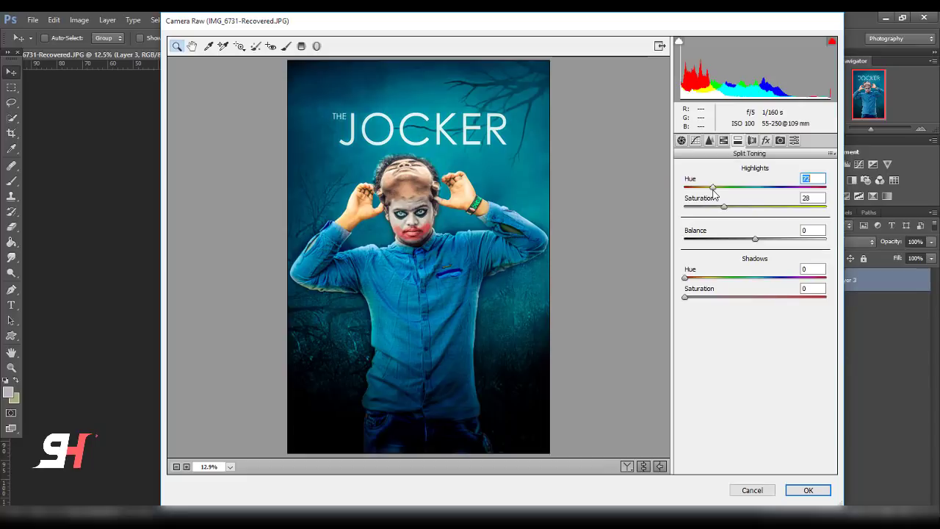
Add a −9 post-crop vignette, set Clarity to +100, lower Blacks, and apply.
left_click(681, 140)
left_click(766, 141)
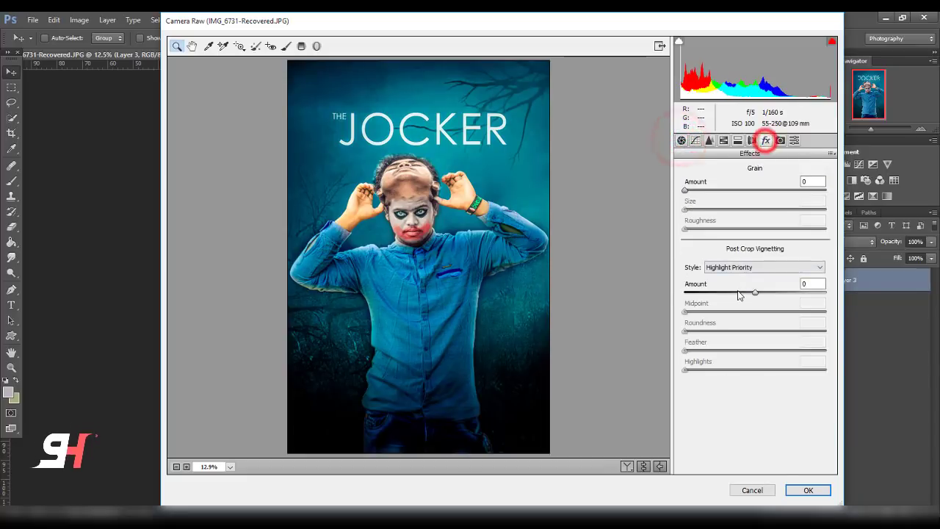
mouse_move(736, 293)
left_mouse_down()
mouse_move(725, 294)
mouse_move(748, 294)
mouse_move(709, 311)
mouse_move(738, 312)
left_mouse_up()
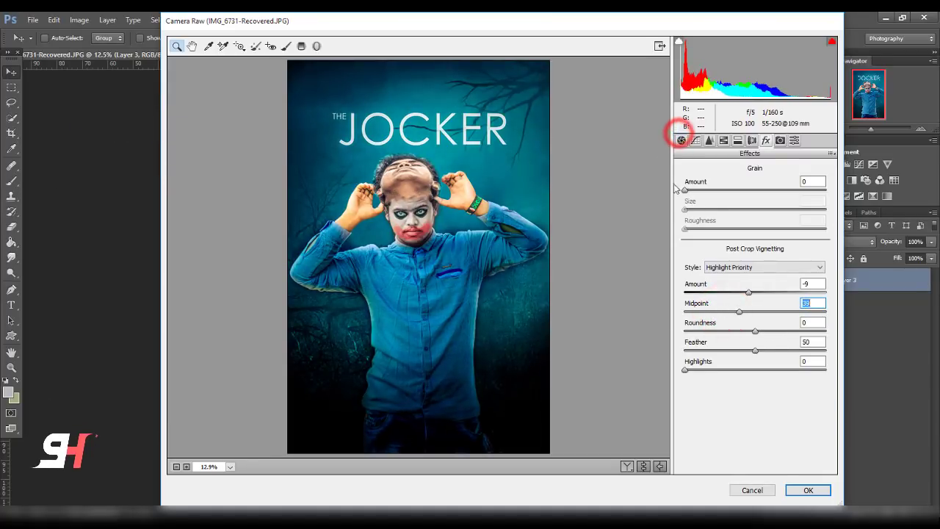
left_click(682, 141)
left_click(809, 368)
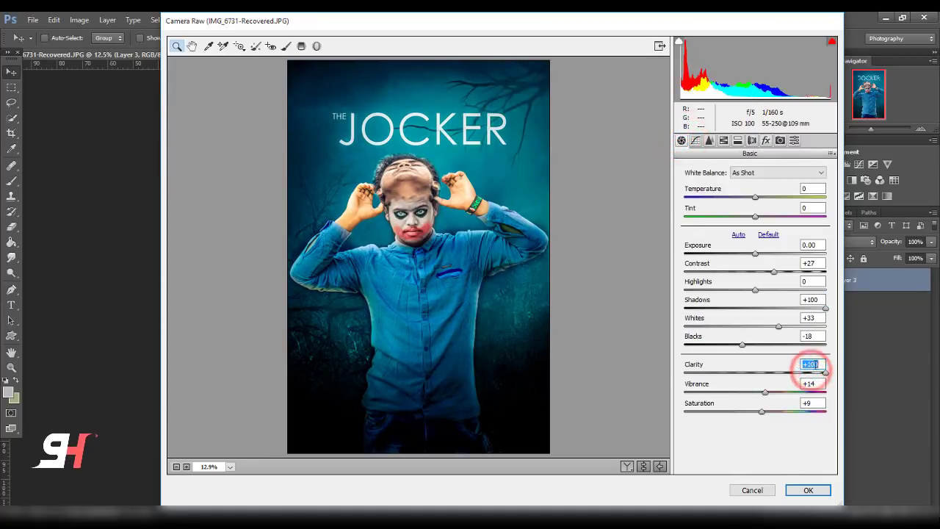
left_click_drag(808, 345, 751, 345)
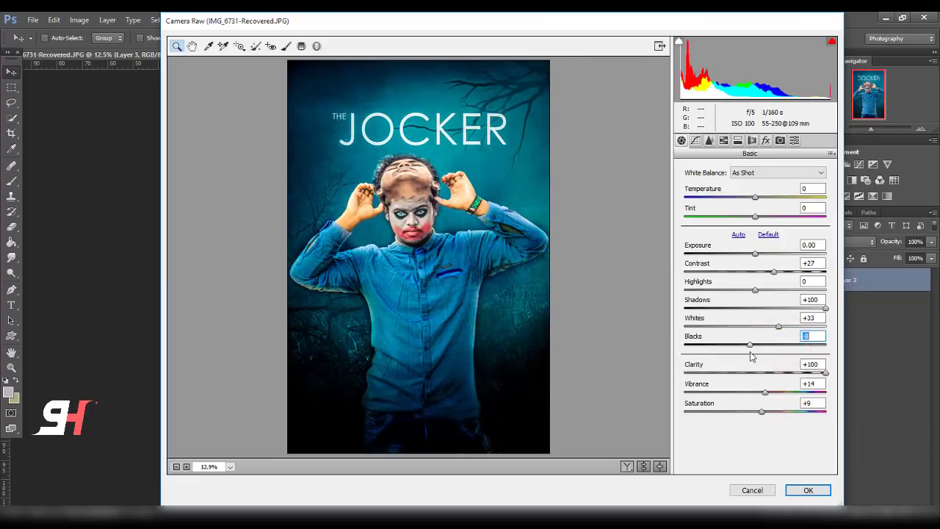
left_click(808, 489)
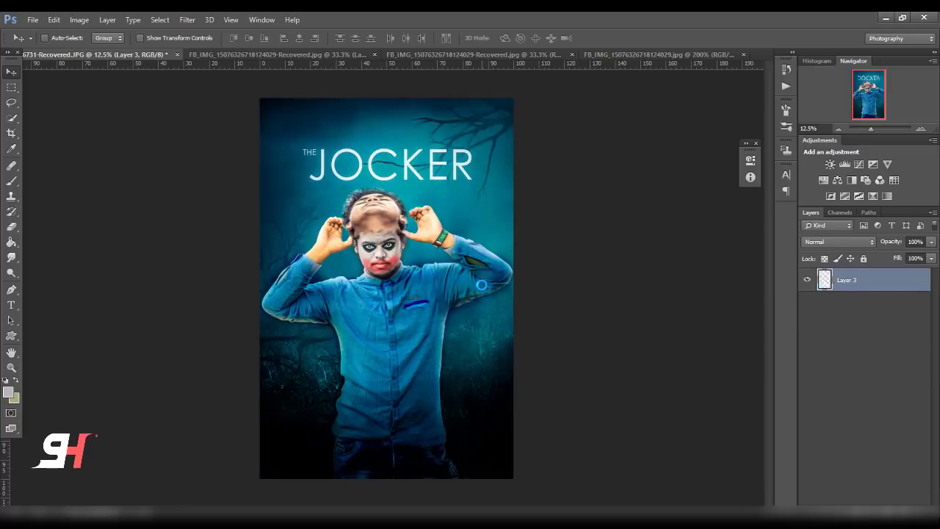
Duplicate Layer 3 to create Layer 3 copy.
scroll(478, 264, "up", 3)
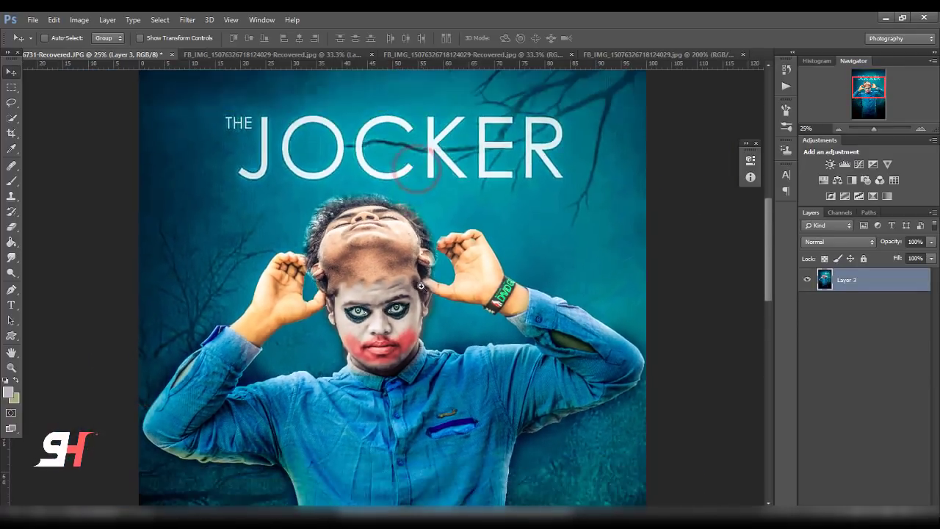
scroll(421, 285, "down", 2)
left_click(182, 22)
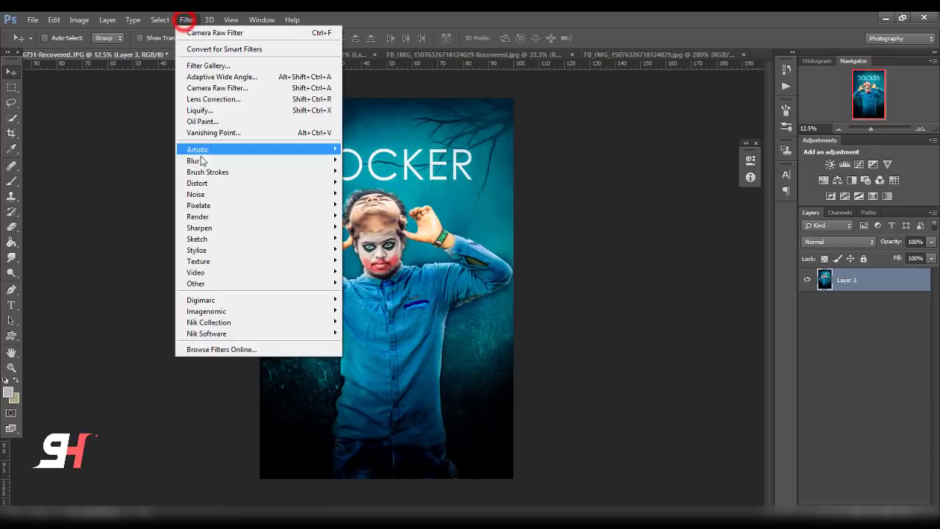
left_click(707, 225)
key("ctrl+j")
Apply Noise > GREYC's Restoration at Strength 90 to Layer 3 copy.
left_click(183, 20)
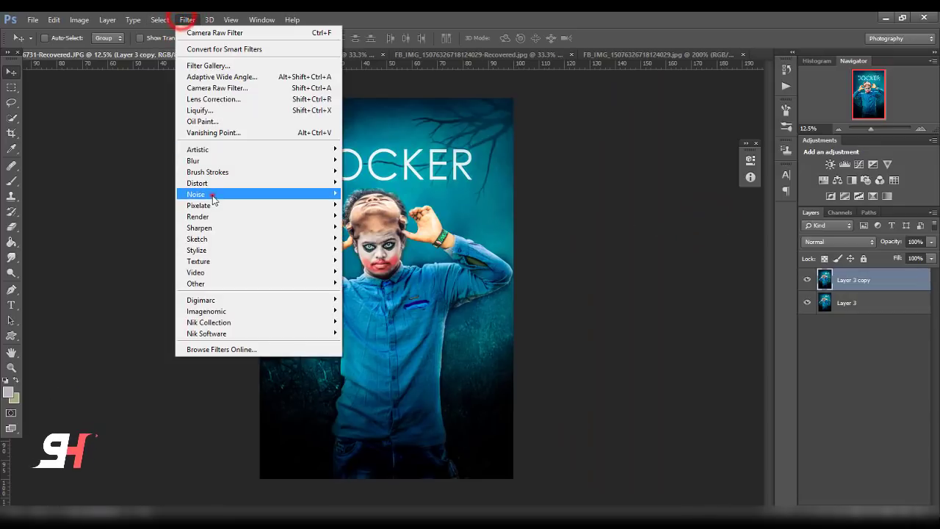
left_click(197, 194)
left_click(381, 228)
left_click(451, 335)
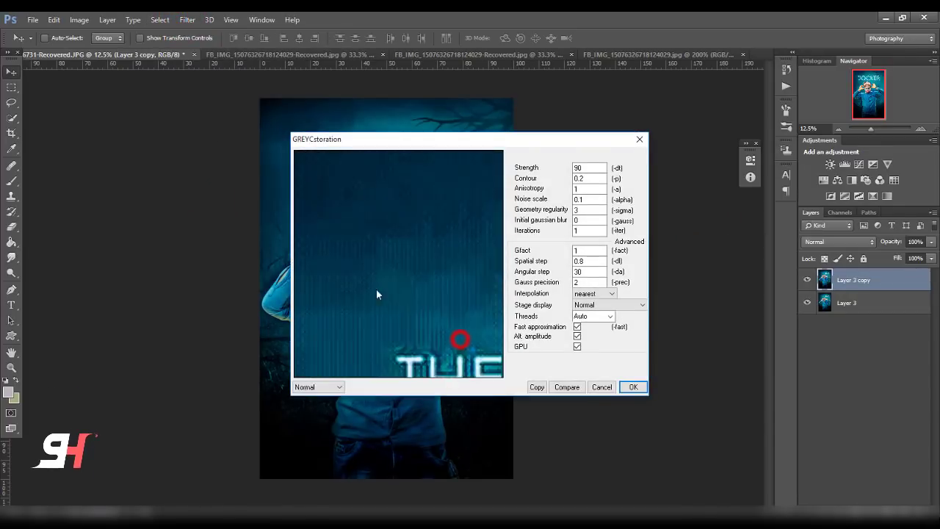
left_click(389, 287)
left_click(467, 316)
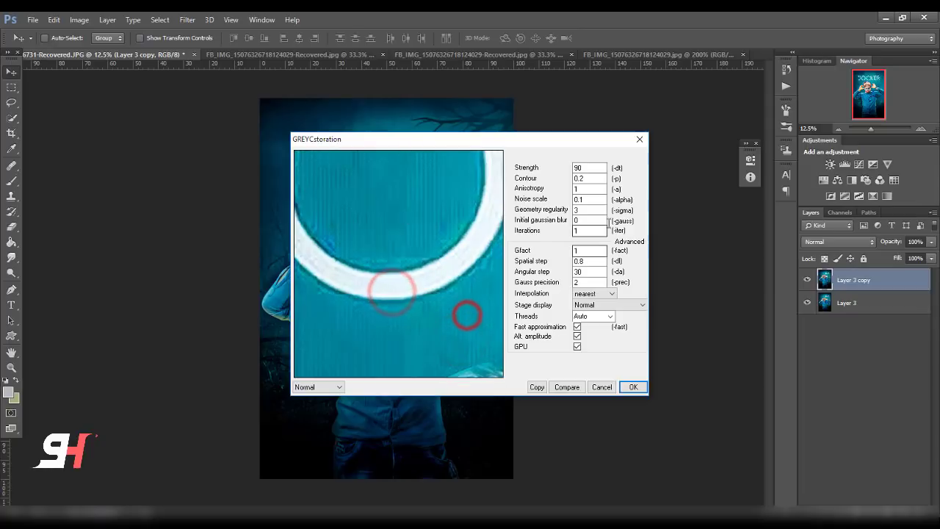
left_click(632, 387)
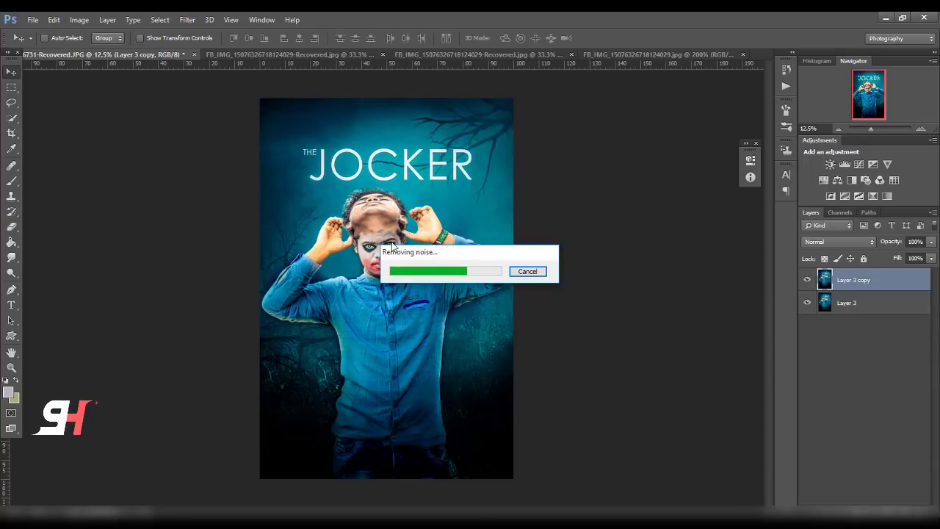
Scroll and pan the canvas to inspect the smoothed face and hands.
scroll(392, 246, "up", 1)
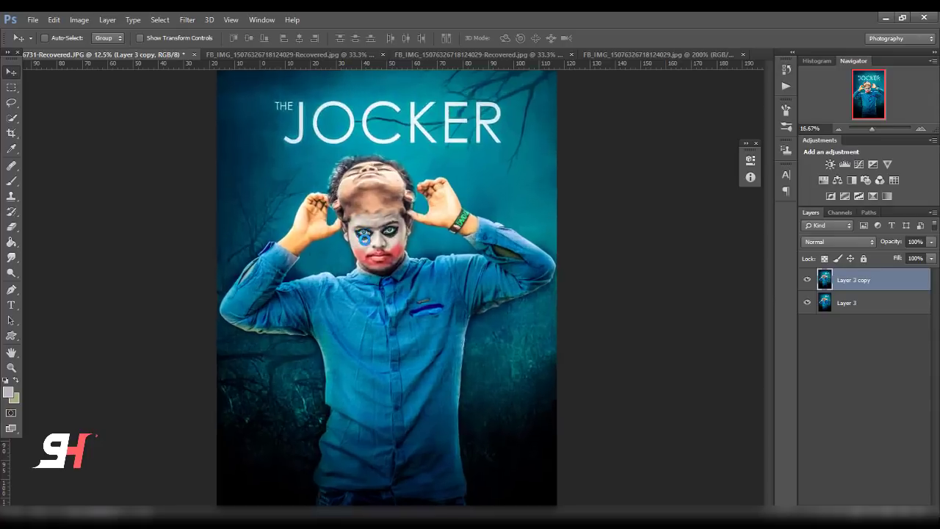
scroll(396, 257, "up", 2)
scroll(411, 290, "up", 1)
left_click_drag(415, 298, 399, 389)
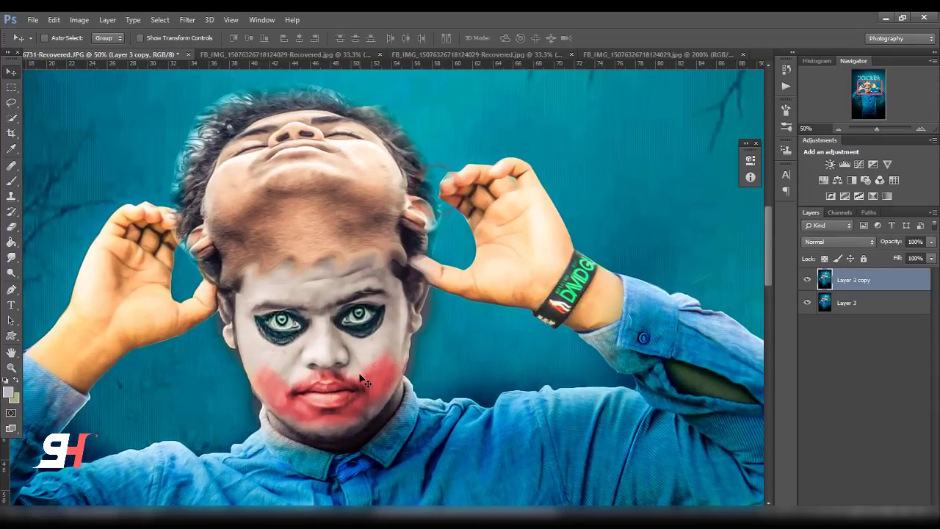
scroll(361, 378, "down", 1)
scroll(361, 378, "down", 2)
Add a Color Lookup adjustment layer using the DropBlues.3DL look.
left_click(894, 180)
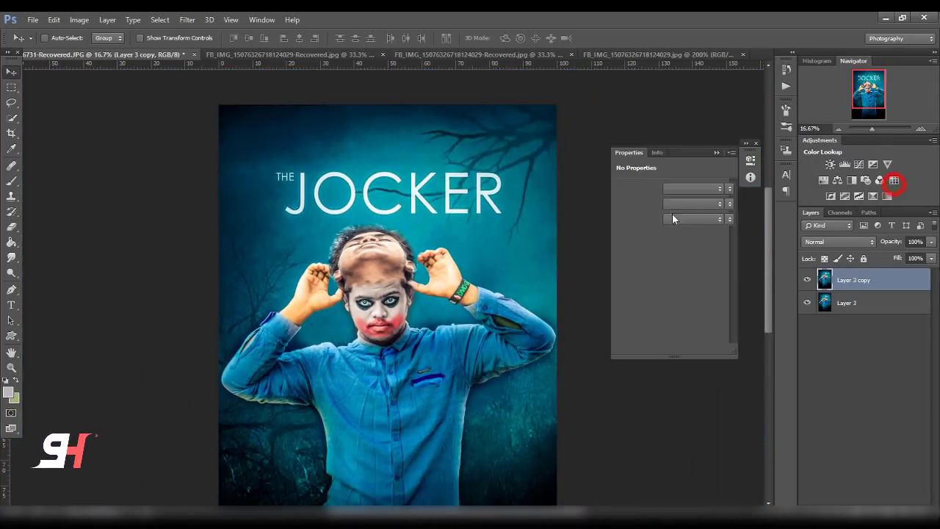
left_click(693, 188)
left_click(679, 237)
scroll(546, 218, "down", 1)
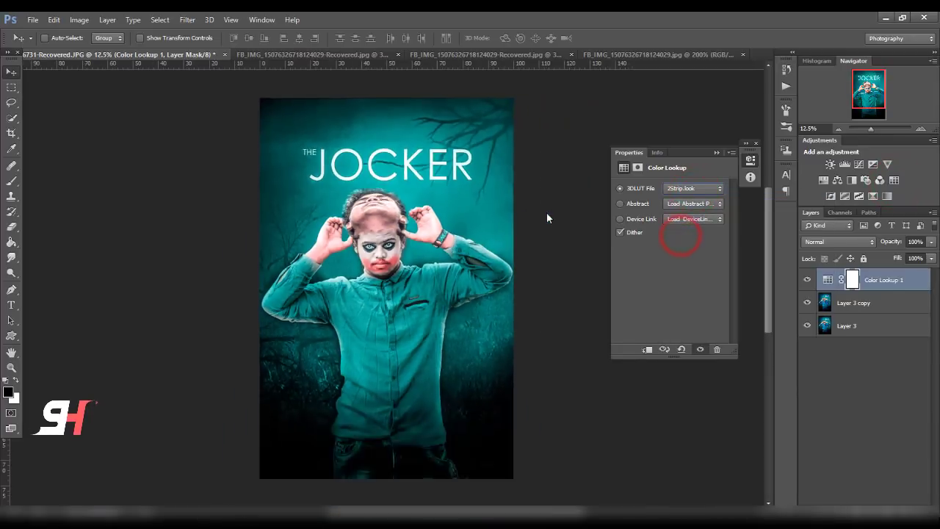
scroll(546, 218, "down", 1)
scroll(688, 188, "down", 1)
scroll(688, 188, "down", 1)
scroll(687, 189, "down", 1)
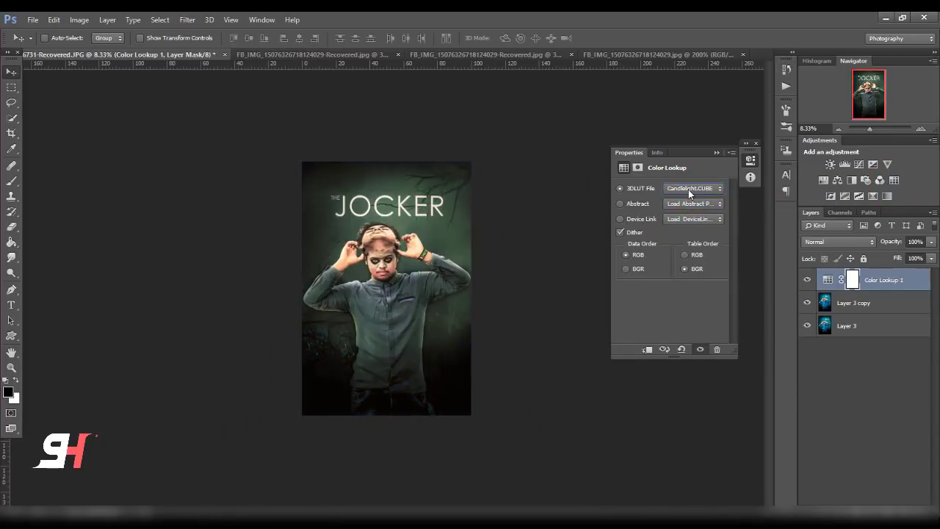
scroll(687, 190, "down", 1)
scroll(687, 189, "down", 1)
scroll(687, 190, "down", 1)
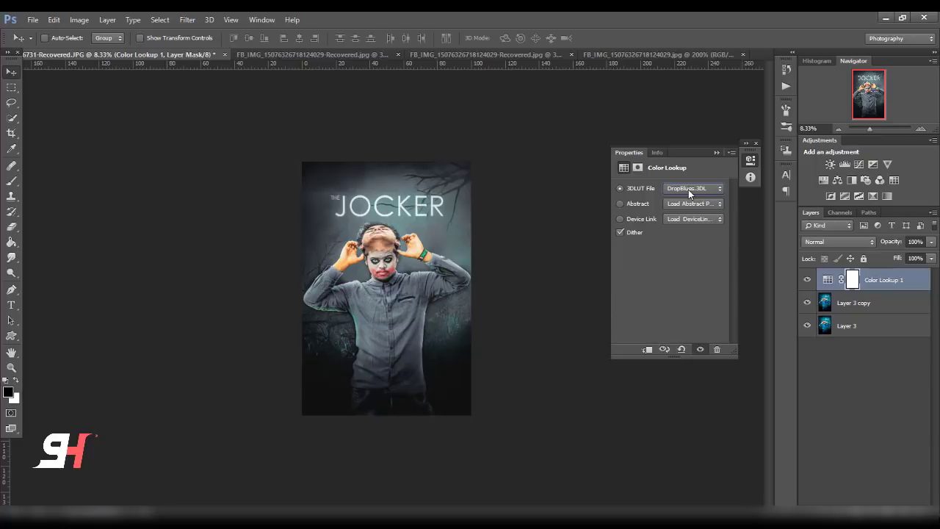
left_click(720, 152)
scroll(521, 223, "up", 2)
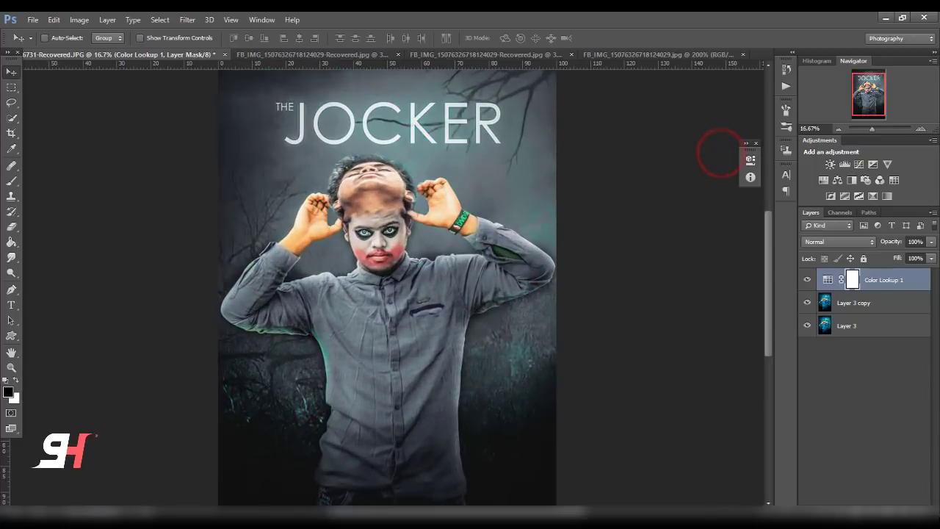
Lower the Color Lookup 1 opacity to about 53% and zoom in on the poster.
left_click(931, 257)
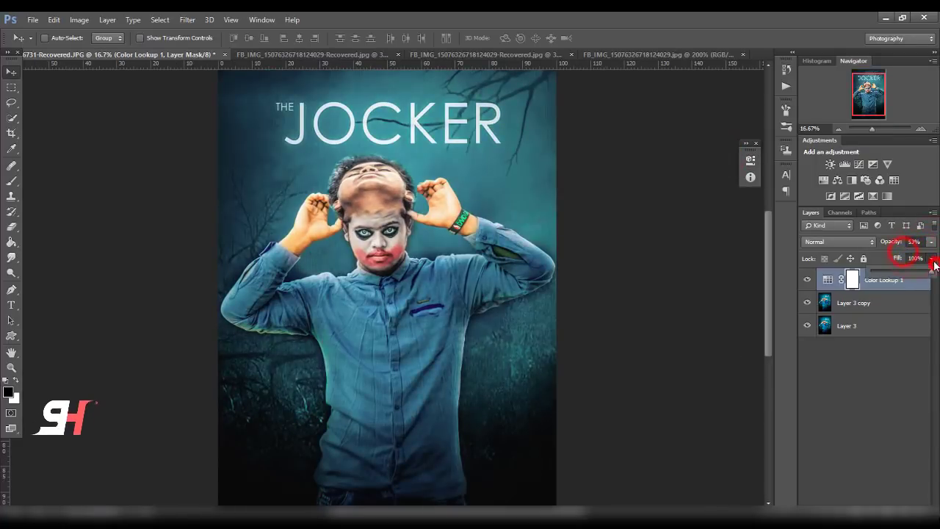
left_click_drag(928, 270, 898, 273)
left_click(866, 428)
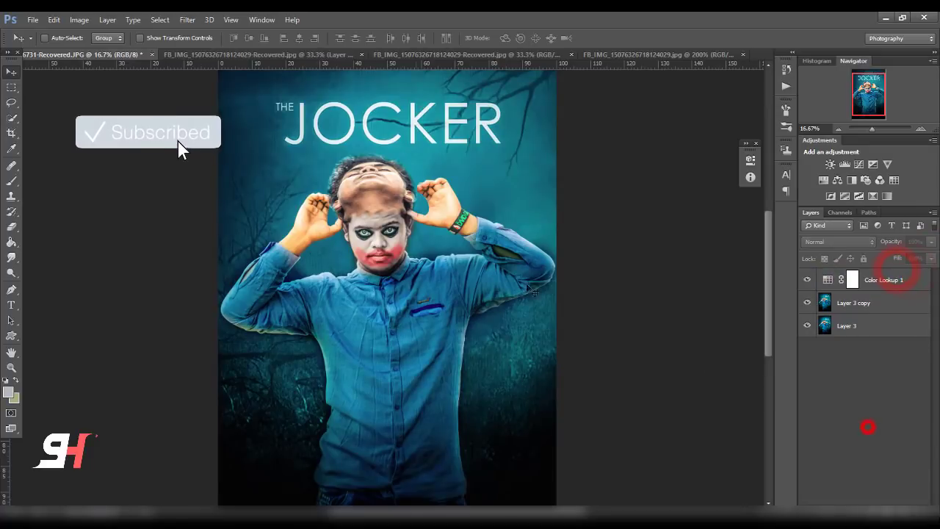
scroll(261, 169, "down", 1)
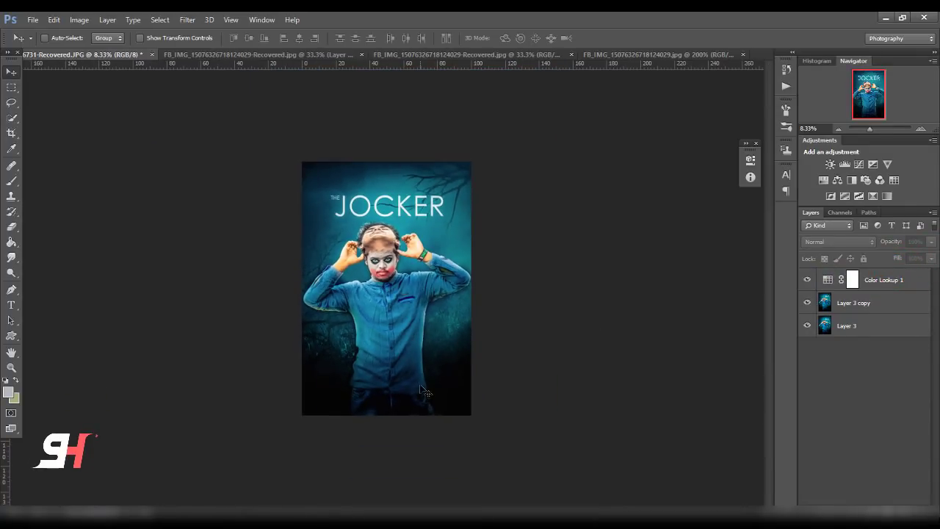
key("ctrl+plus")
key("ctrl+plus")
Create Layer 4 and set a muted green, sampled from the image, as the brush colour.
left_click(903, 508)
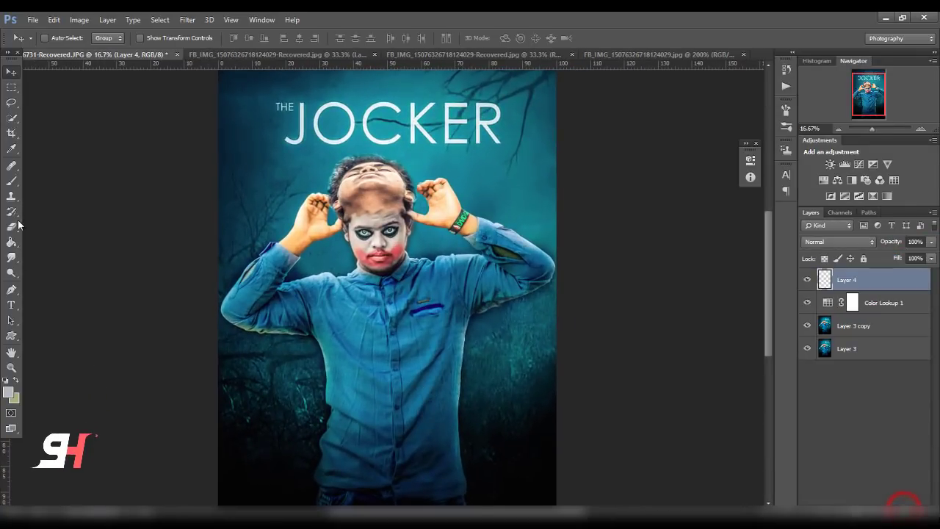
left_click(11, 179)
left_click(4, 396)
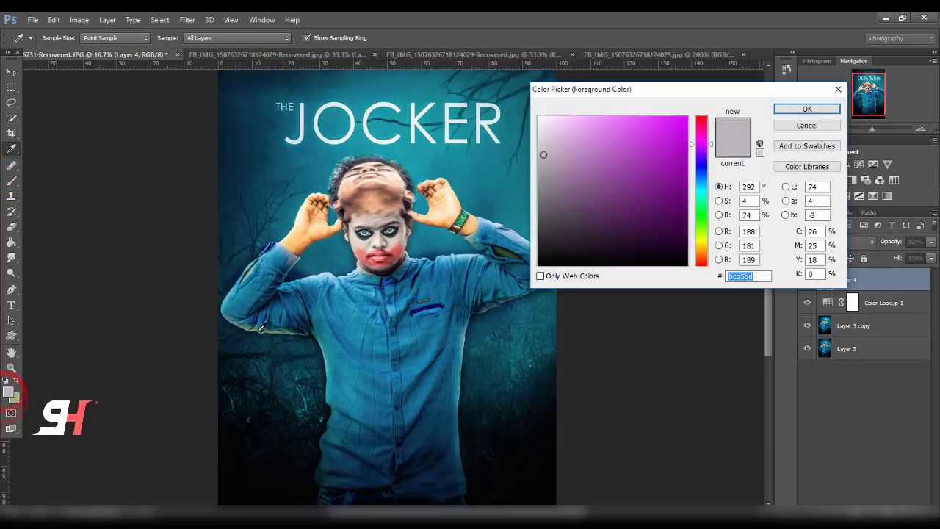
left_click(257, 331)
left_click(786, 110)
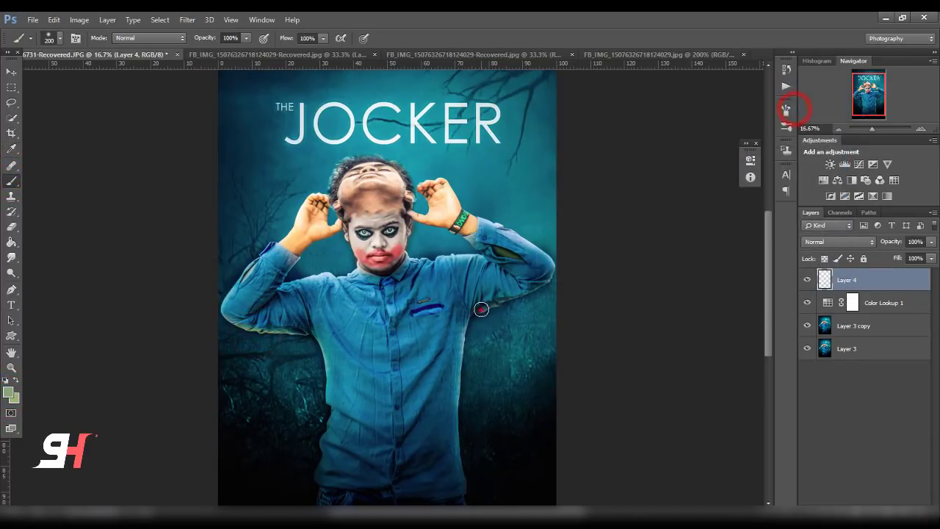
Paint green along the right arm, set Layer 4 to Color blend, and erase excess glow.
left_click_drag(481, 309, 552, 276)
left_click(826, 243)
left_click(819, 301)
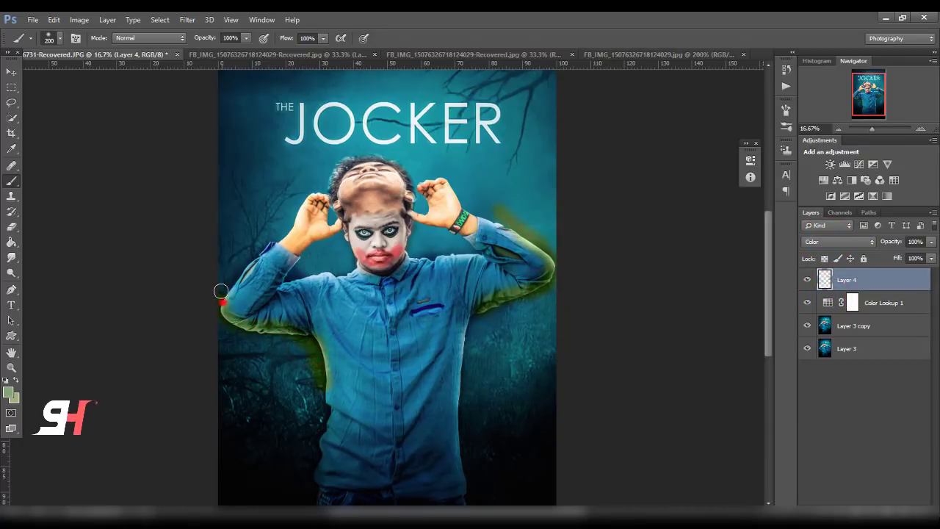
key("ctrl+plus")
left_click(11, 226)
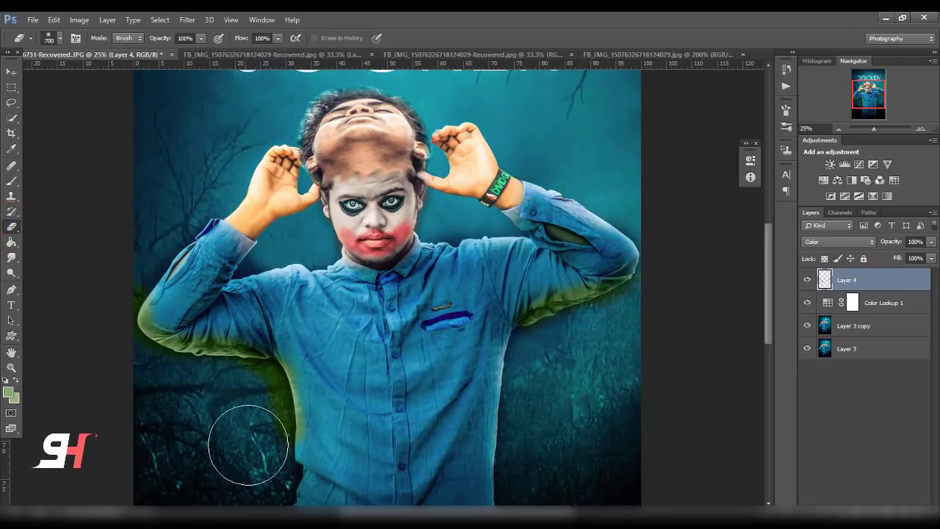
left_click(12, 72)
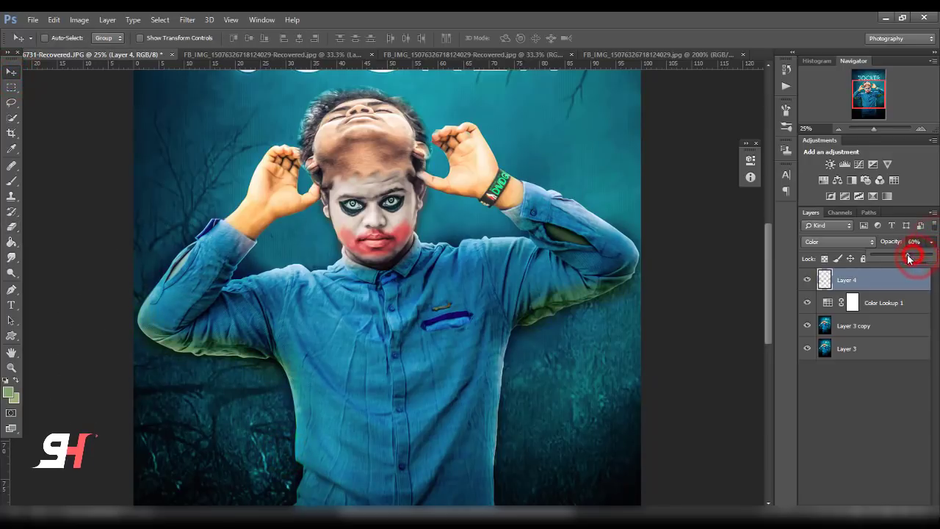
scroll(421, 238, "down", 3)
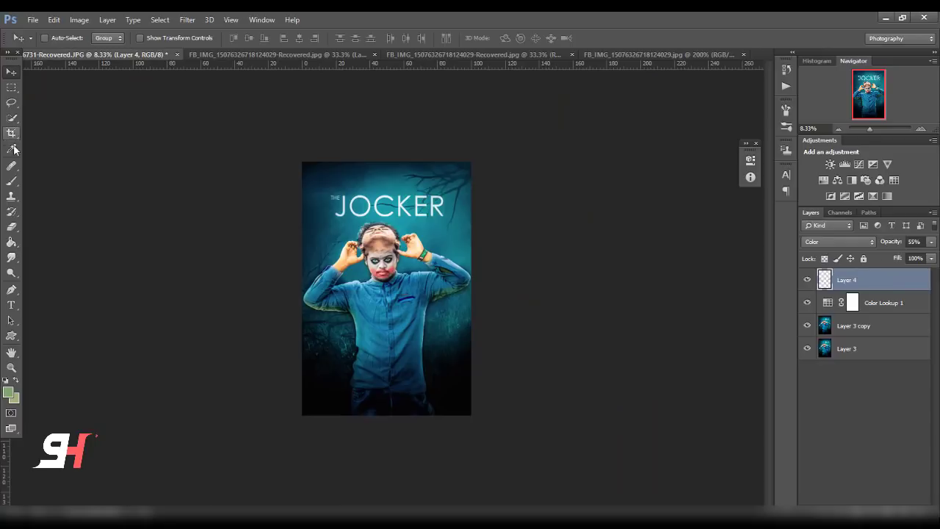
key("ctrl+plus")
key("ctrl+plus")
key("ctrl+plus")
key("ctrl+plus")
key("ctrl+plus")
left_click_drag(143, 158, 316, 268)
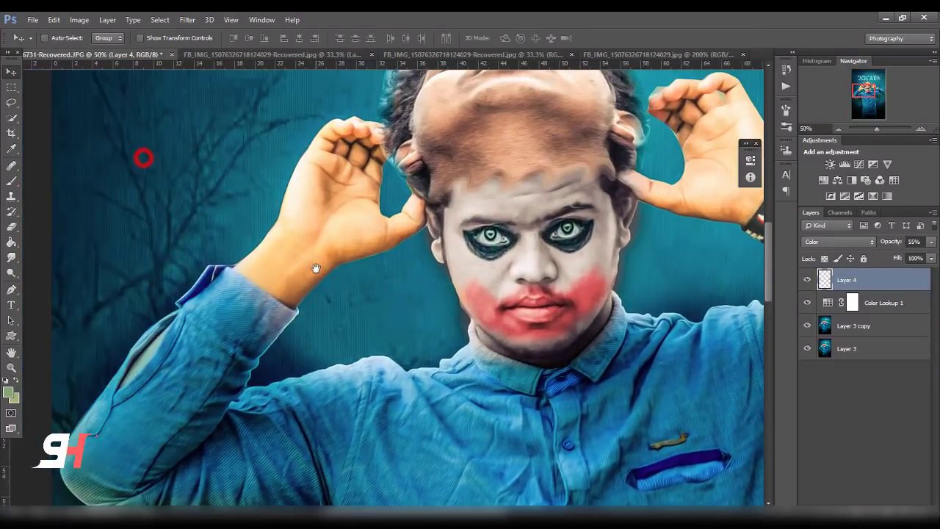
key("ctrl+plus")
left_click_drag(216, 325, 403, 212)
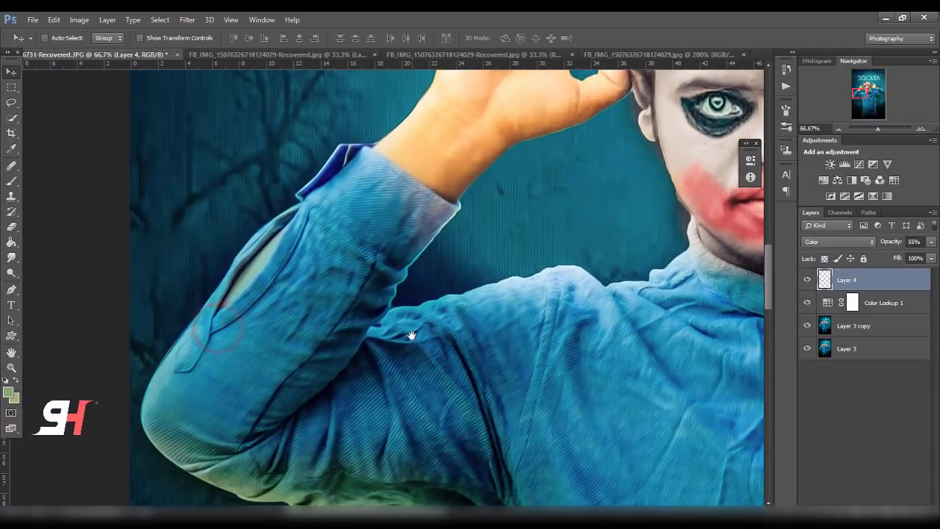
key("ctrl+plus")
left_click_drag(227, 384, 233, 258)
left_click_drag(623, 344, 193, 134)
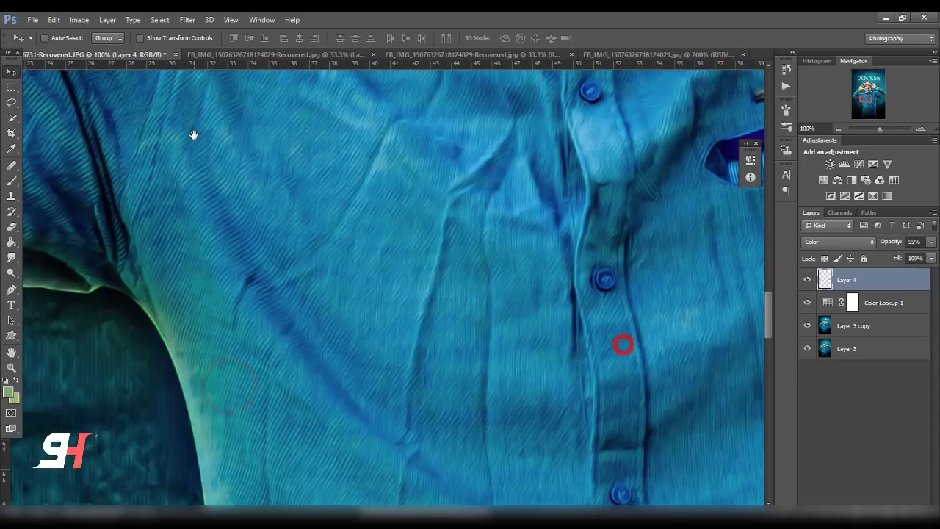
left_click_drag(508, 373, 518, 279)
left_click_drag(227, 317, 405, 143)
mouse_move(396, 212)
left_mouse_down()
mouse_move(327, 189)
mouse_move(514, 271)
left_mouse_up()
left_click_drag(532, 278, 762, 263)
left_click_drag(602, 184, 382, 132)
mouse_move(388, 130)
left_mouse_down()
mouse_move(351, 228)
mouse_move(271, 257)
left_mouse_up()
left_click_drag(300, 276, 363, 344)
left_click_drag(331, 247, 345, 470)
left_click_drag(367, 235, 380, 411)
left_click_drag(380, 330, 367, 161)
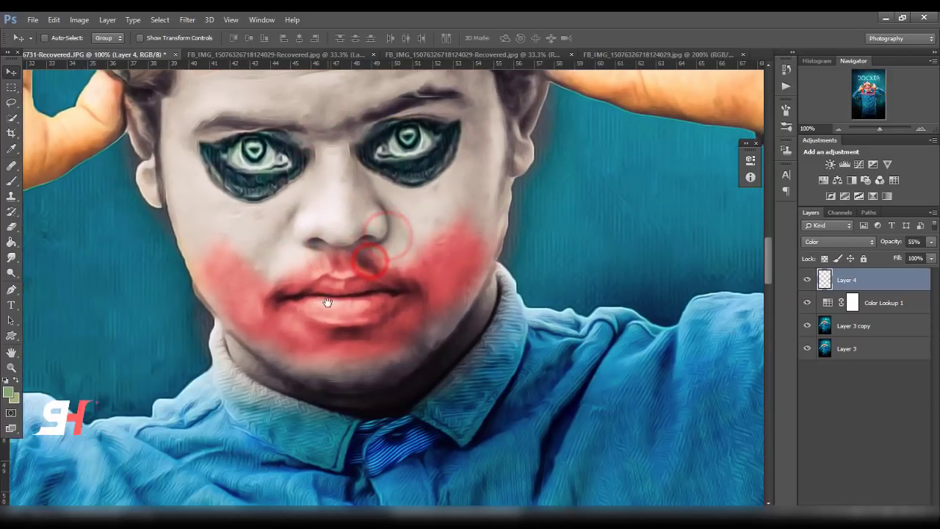
mouse_move(332, 224)
left_mouse_down()
mouse_move(357, 332)
mouse_move(316, 301)
mouse_move(336, 470)
mouse_move(388, 378)
left_mouse_up()
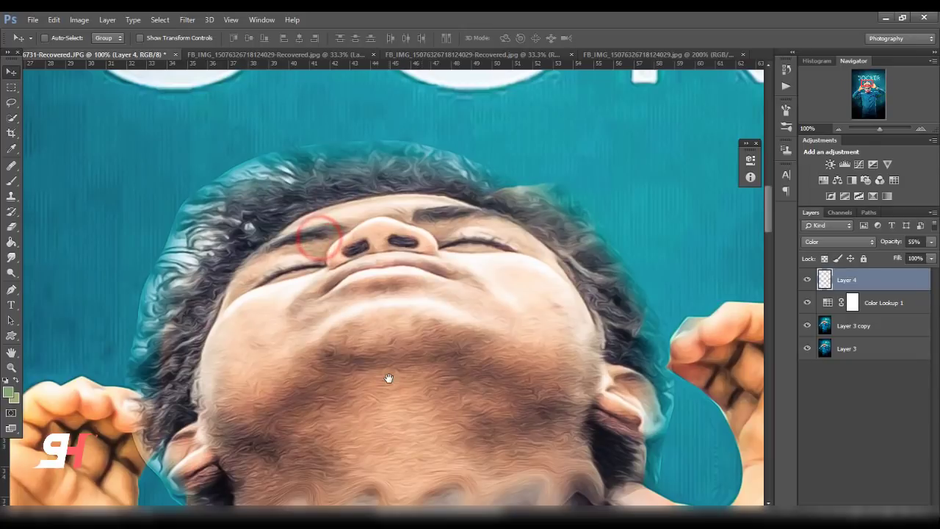
scroll(370, 314, "down", 2)
scroll(371, 308, "down", 2)
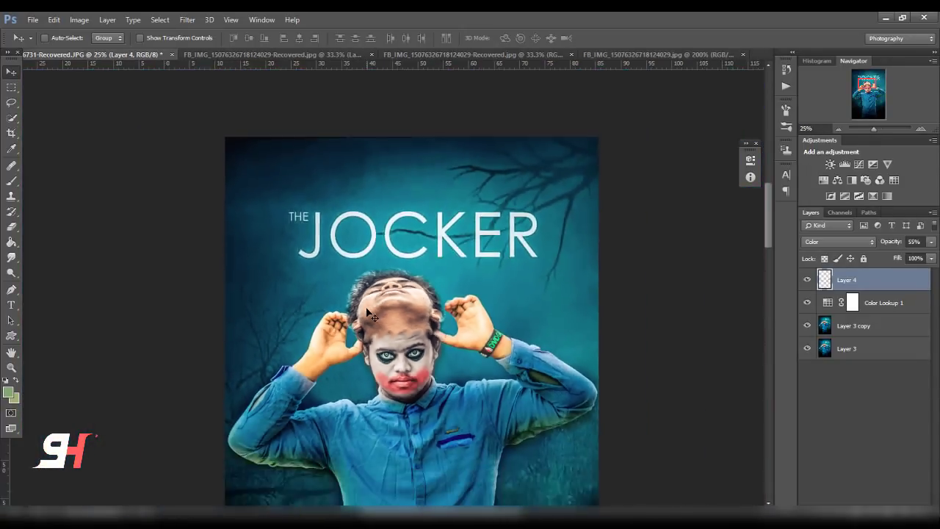
scroll(373, 304, "down", 1)
scroll(373, 299, "down", 1)
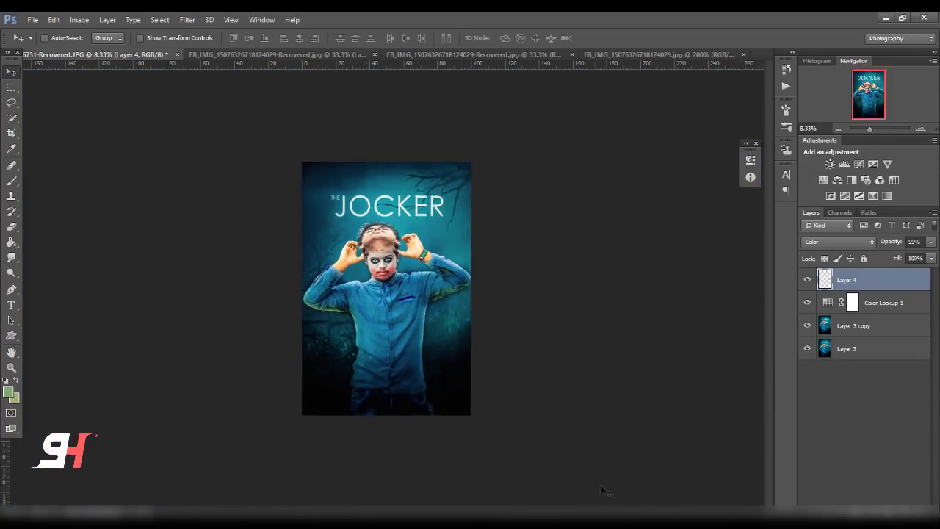